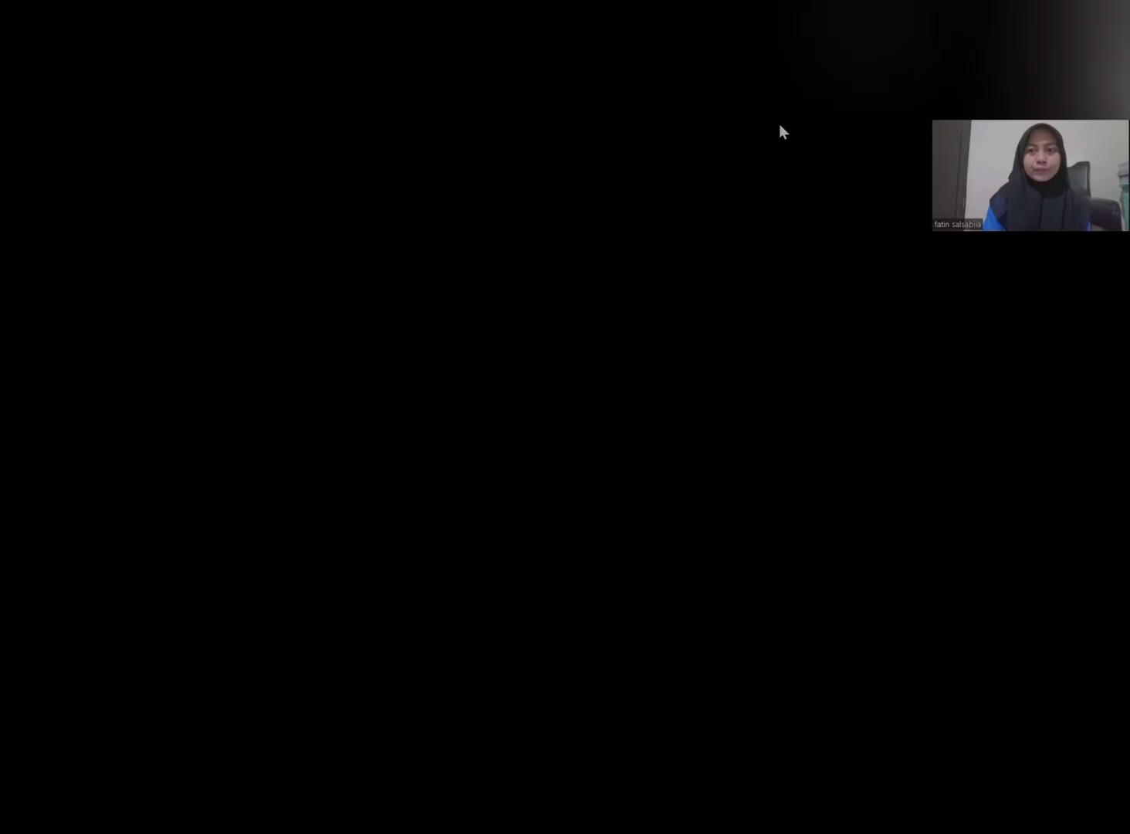
{"action": "left_click", "coordinate": [691, 461]}
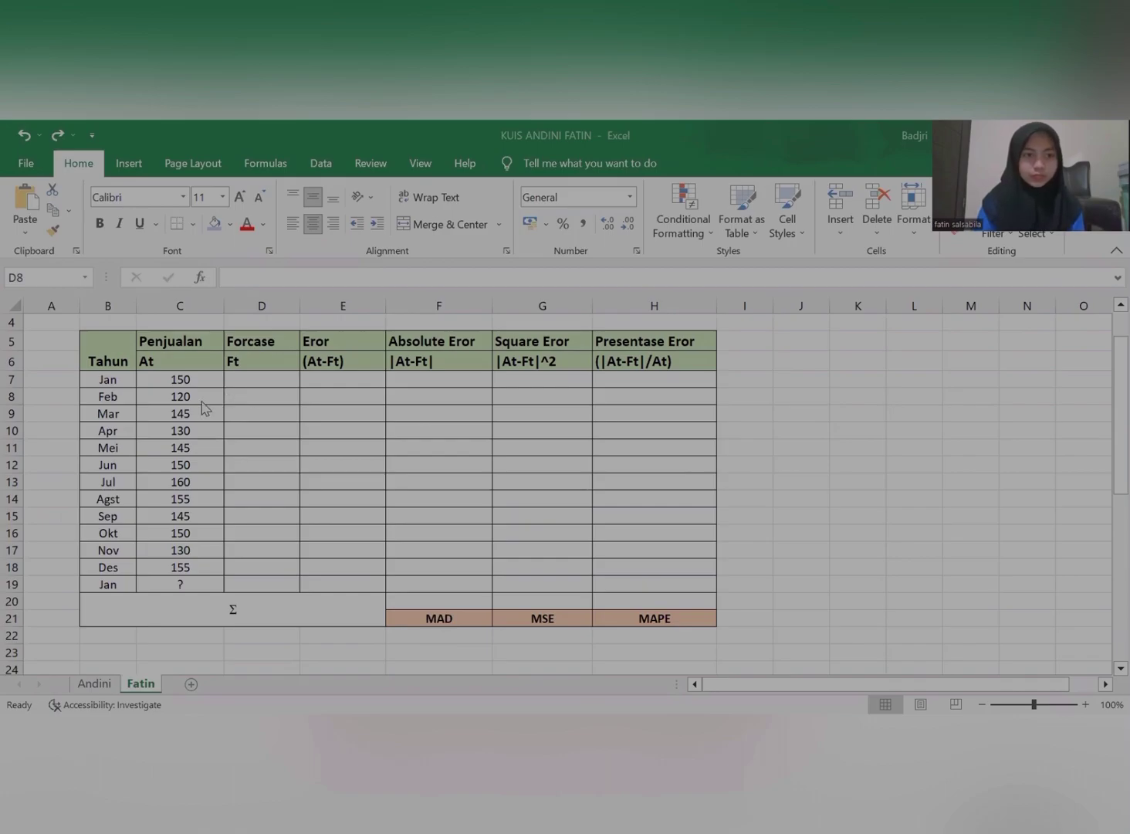
Step: Enter =C7 as February's forecast in D8 and fill the formula down the Forcase column through D19
{"action": "left_click", "coordinate": [239, 395]}
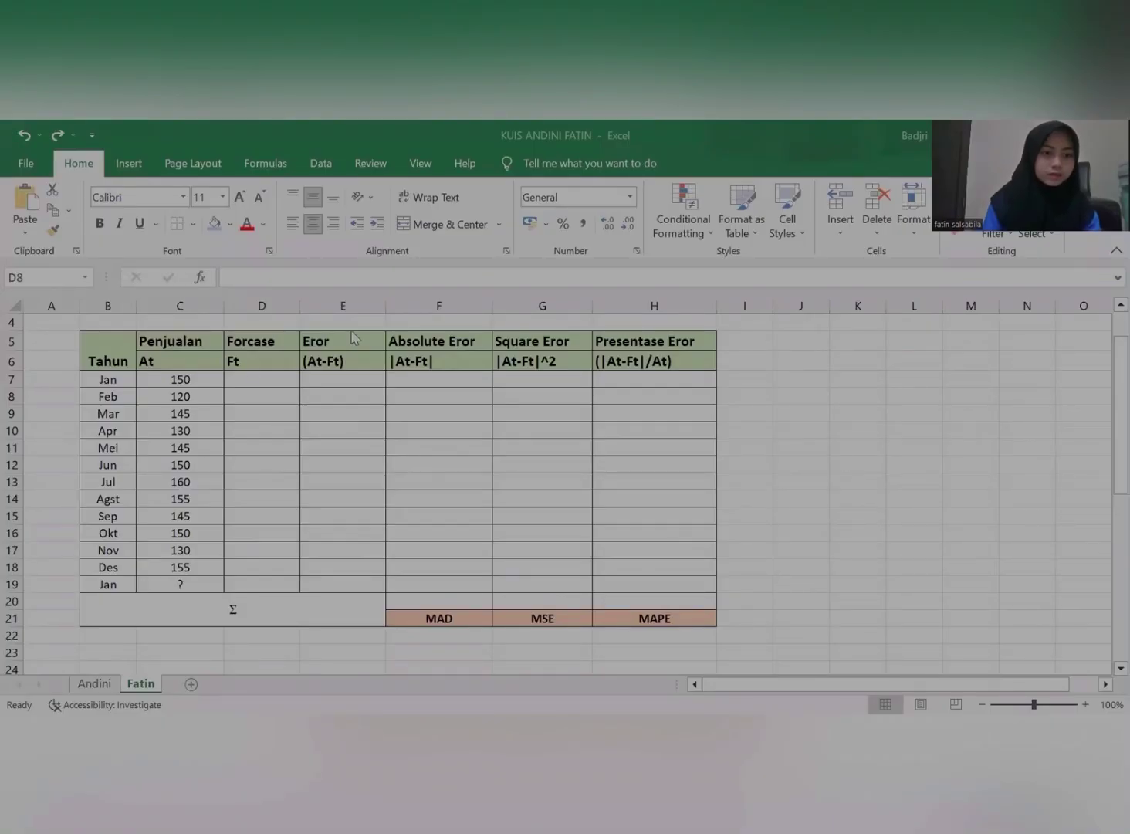
{"action": "left_click", "coordinate": [254, 395]}
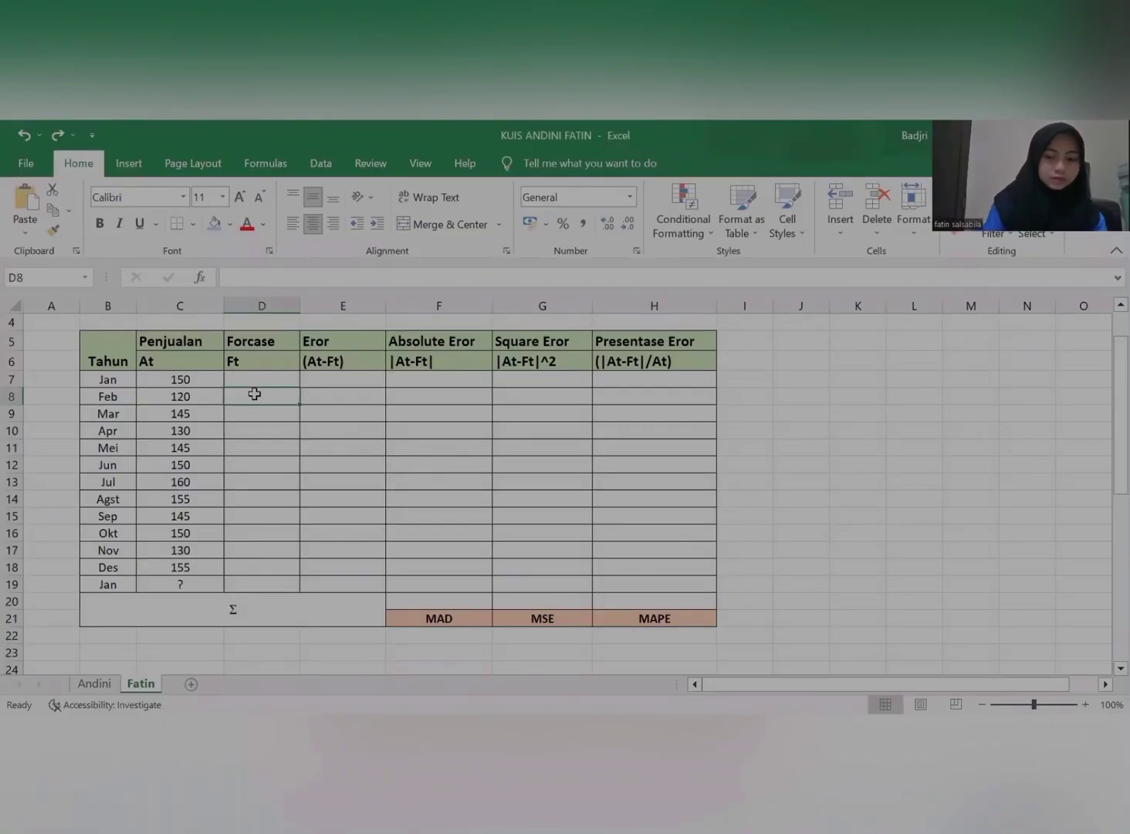
{"action": "type", "text": "="}
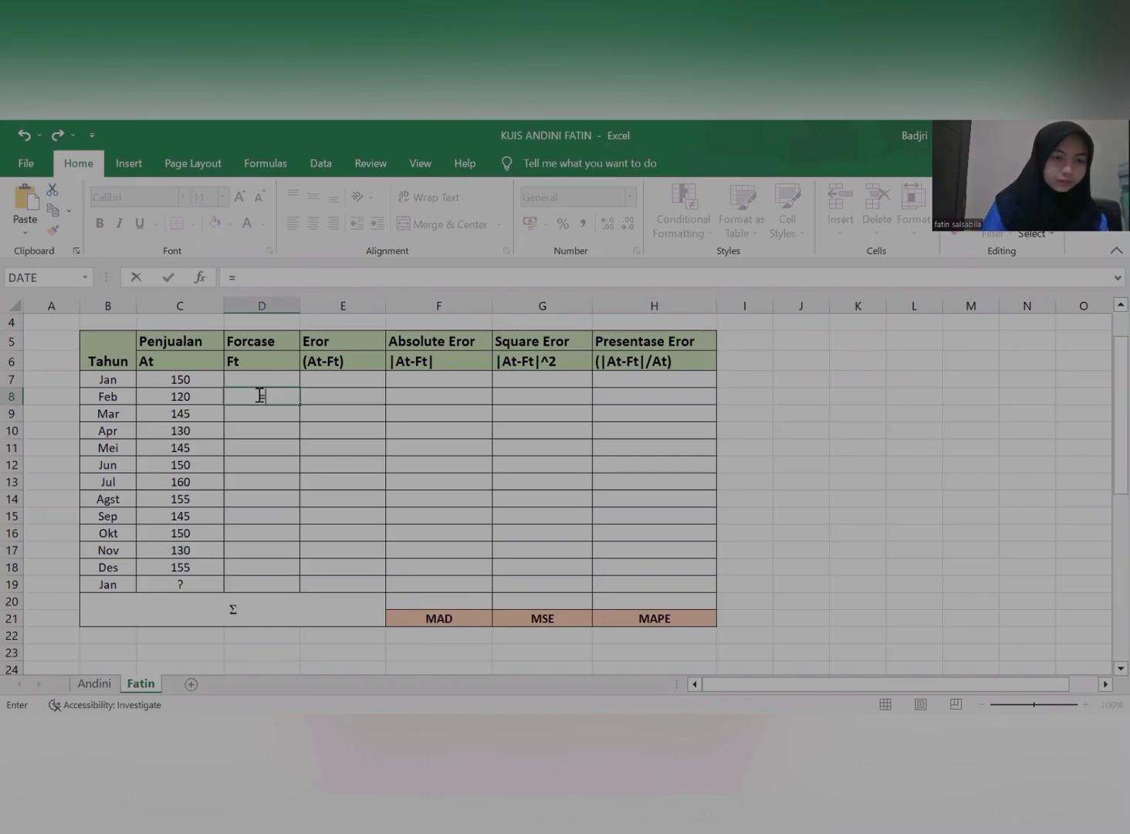
{"action": "left_click", "coordinate": [174, 377]}
{"action": "key", "text": "Return"}
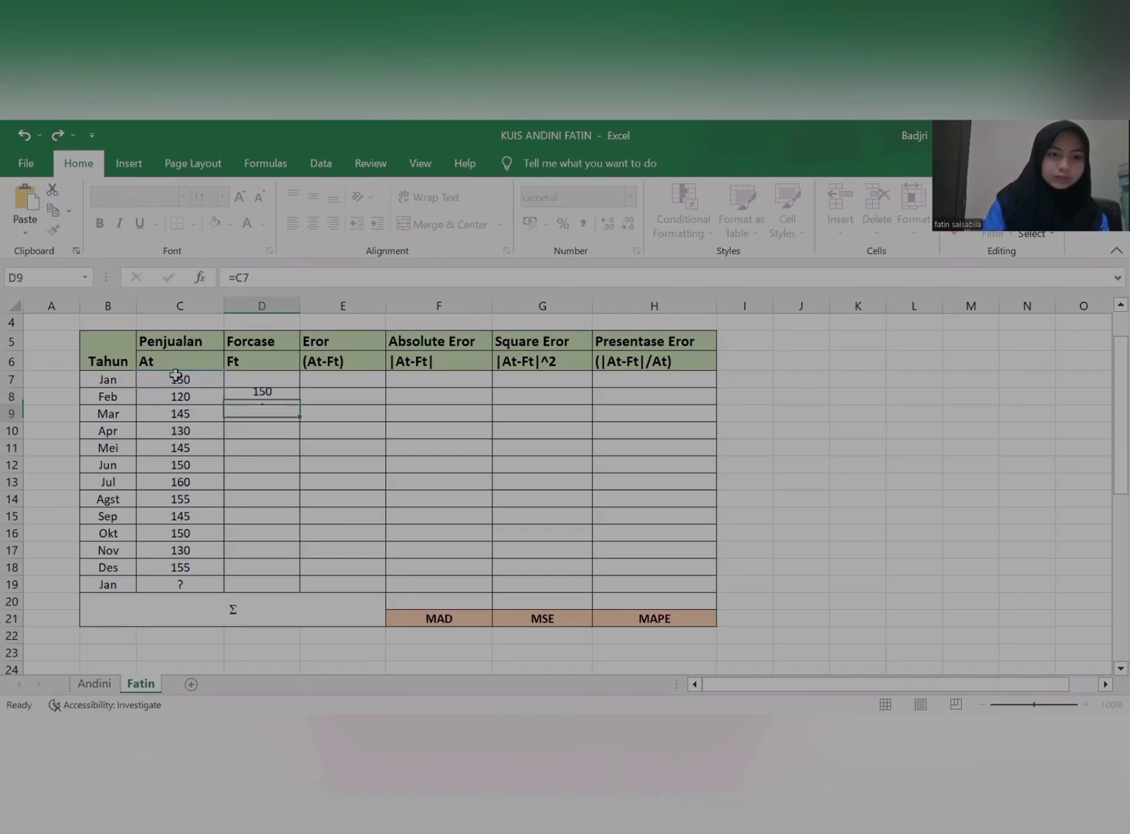
{"action": "left_click", "coordinate": [258, 395]}
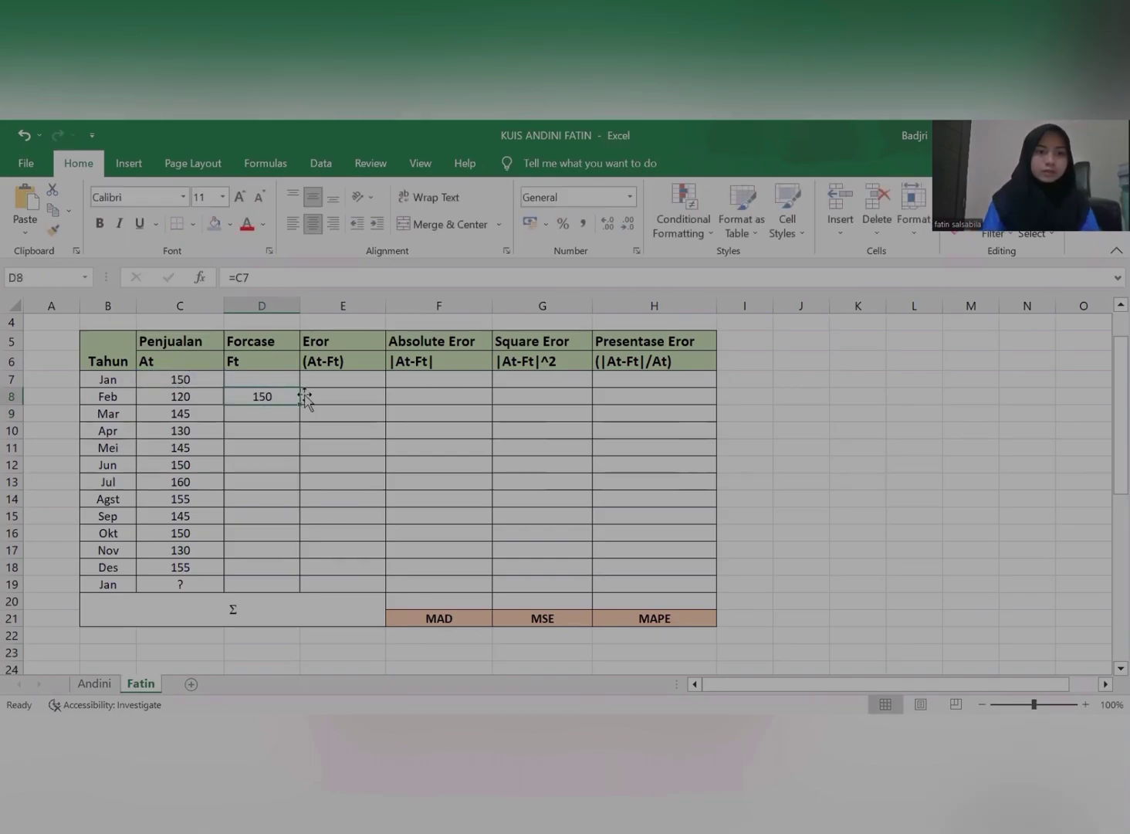
{"action": "left_click_drag", "start_coordinate": [297, 402], "coordinate": [302, 591]}
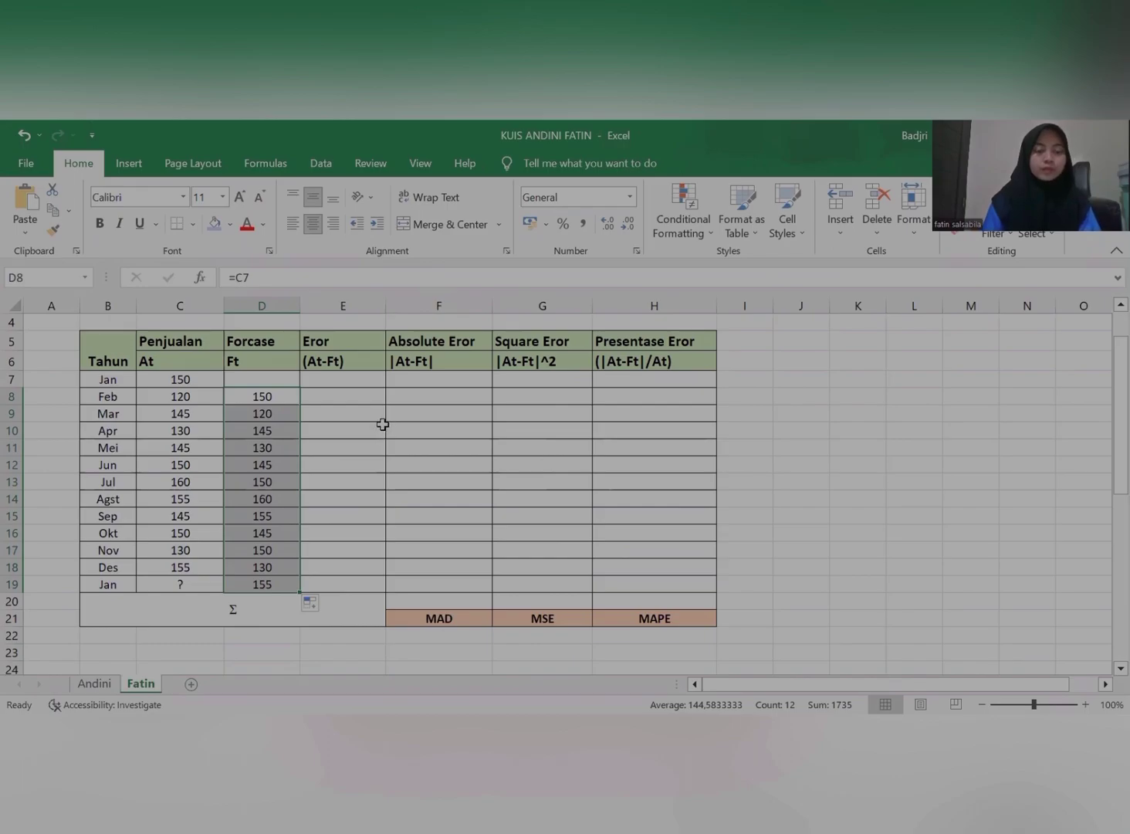
Step: Calculate February's error in E8 with =C8-D8 and fill the formula down the Eror column through December (E18)
{"action": "left_click", "coordinate": [327, 400]}
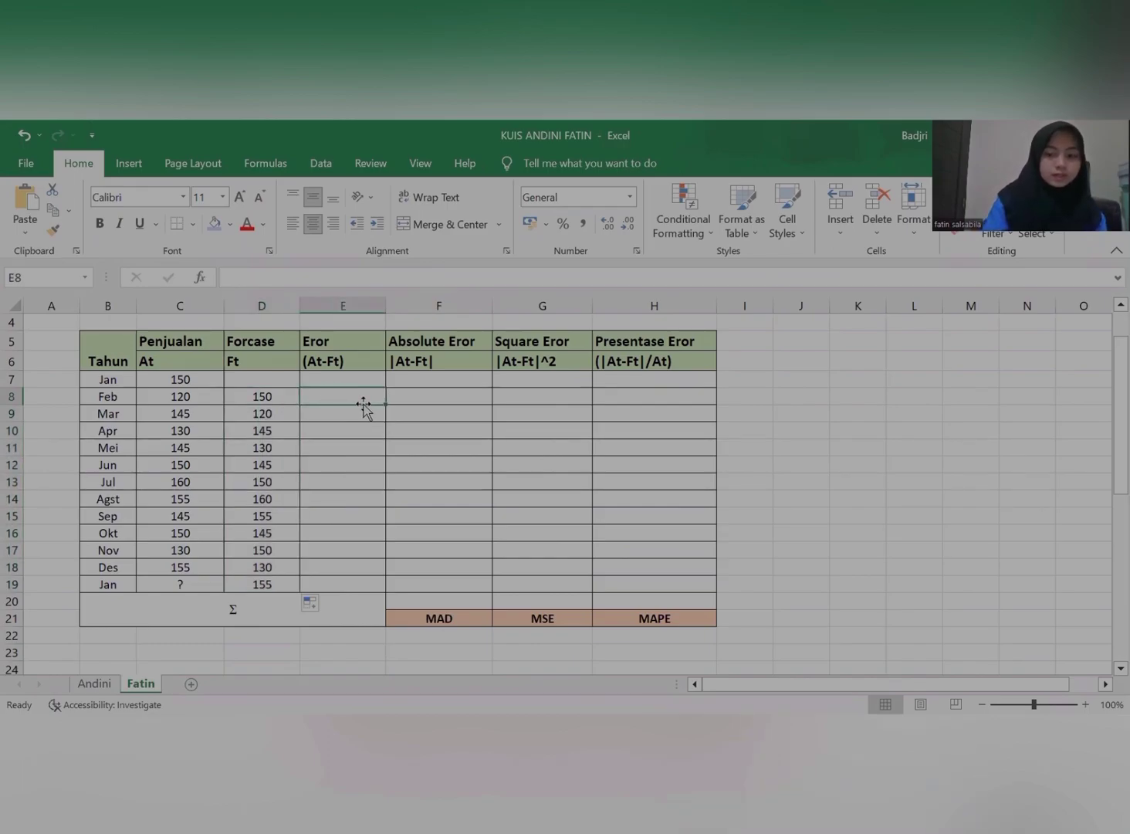
{"action": "type", "text": "="}
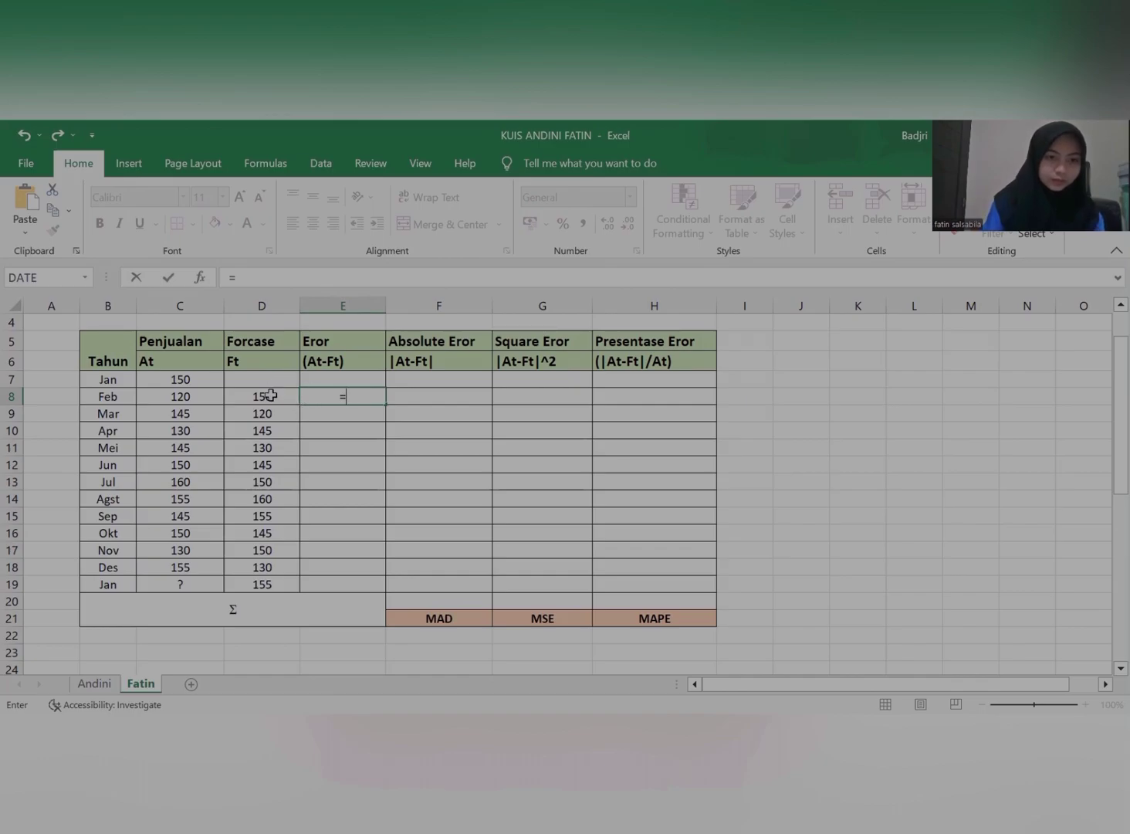
{"action": "left_click", "coordinate": [200, 396]}
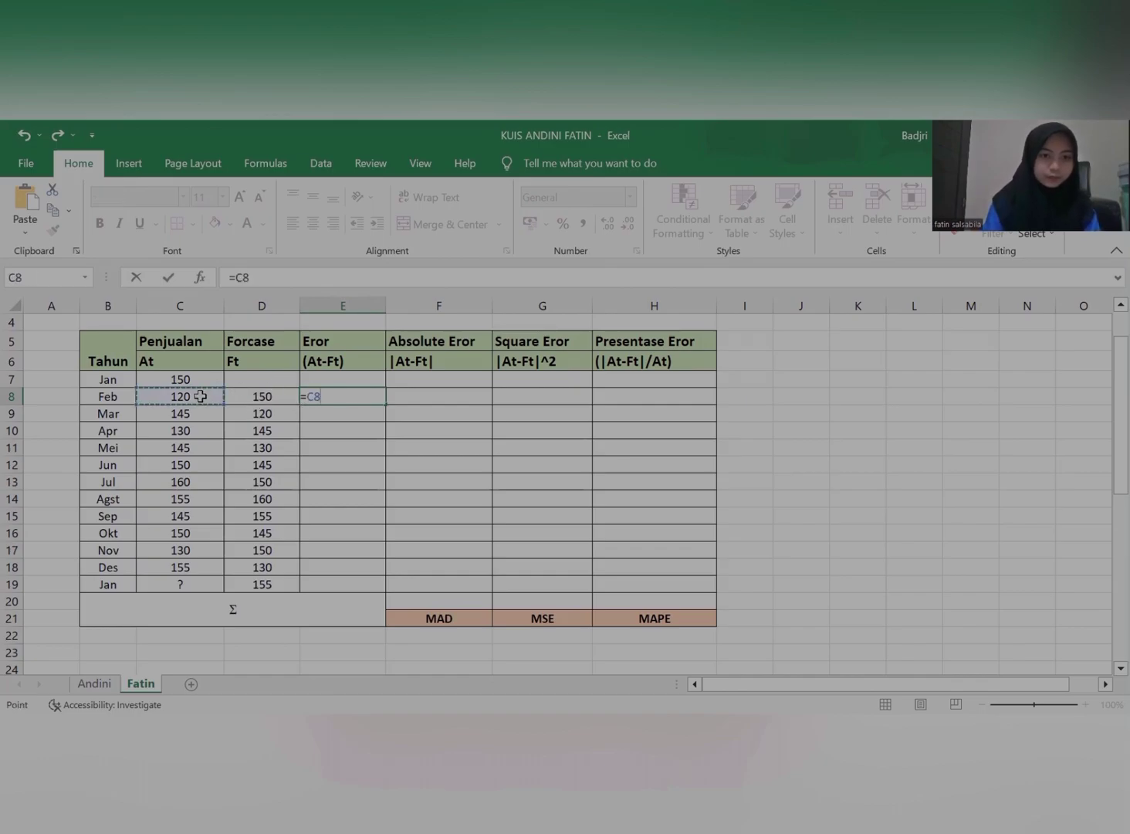
{"action": "type", "text": "-"}
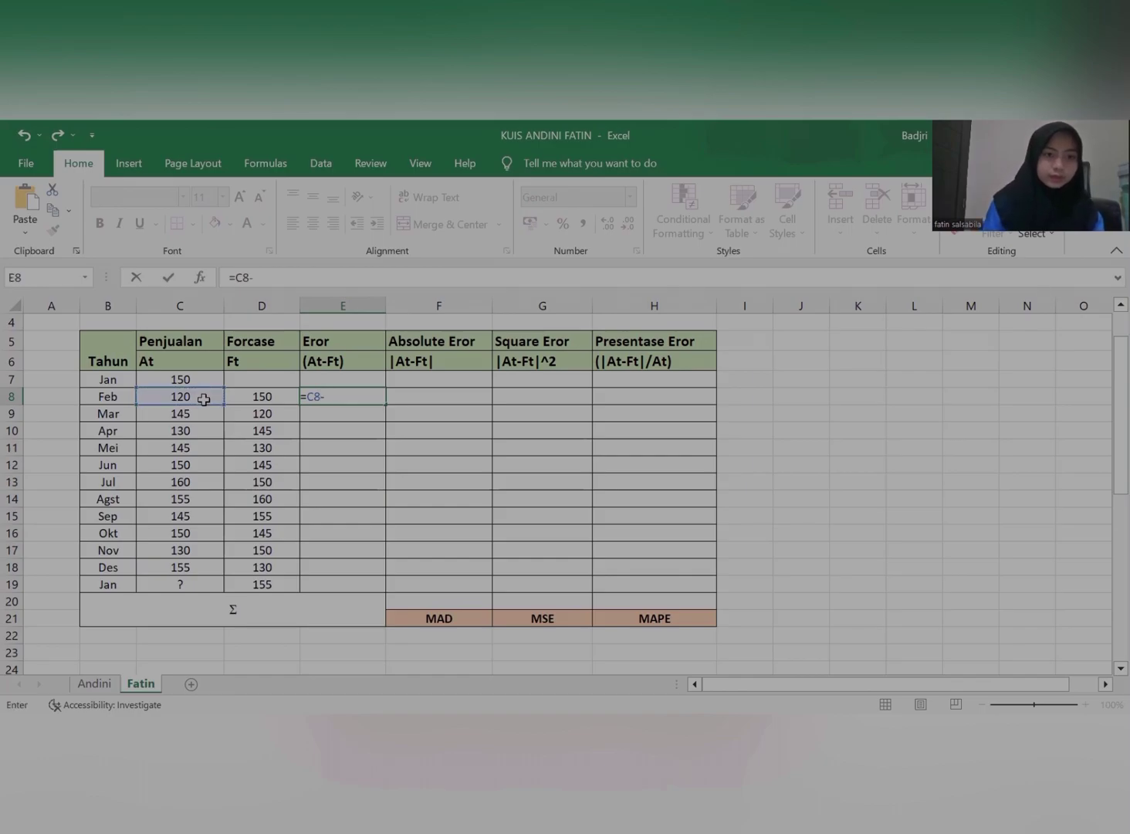
{"action": "left_click", "coordinate": [267, 396]}
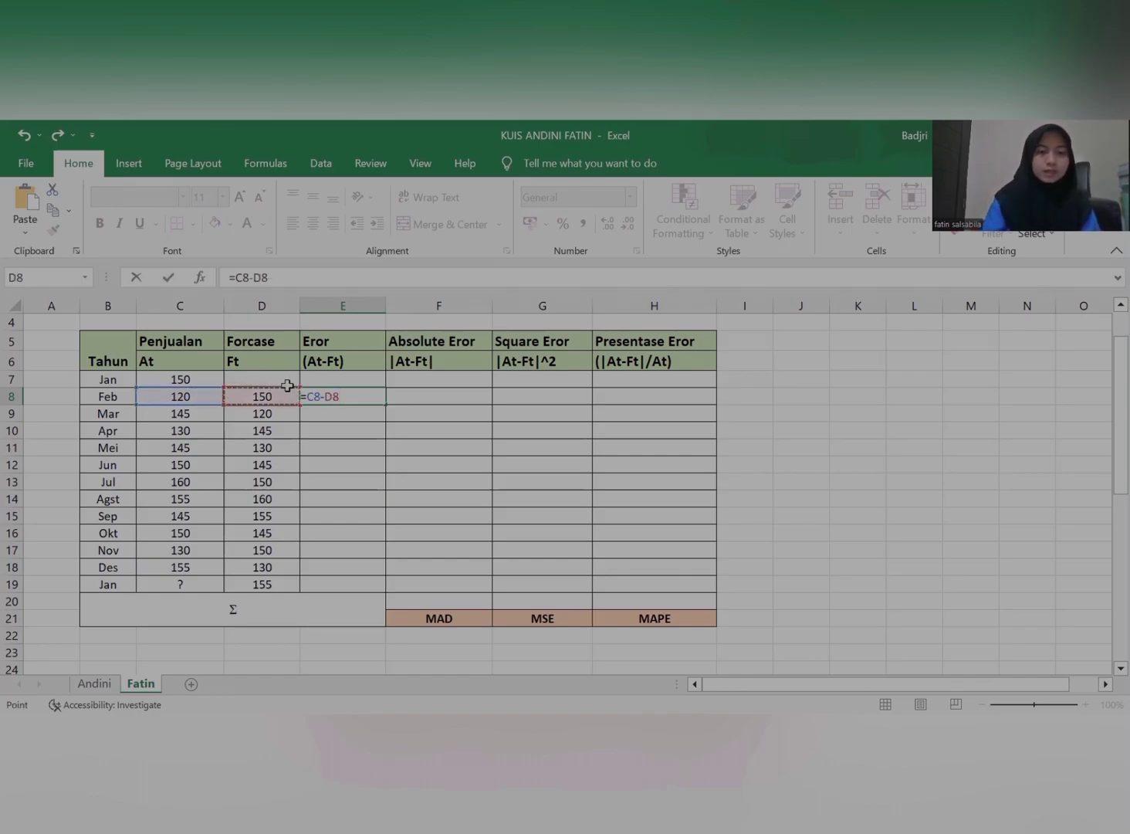
{"action": "key", "text": "Return"}
{"action": "left_click", "coordinate": [364, 392]}
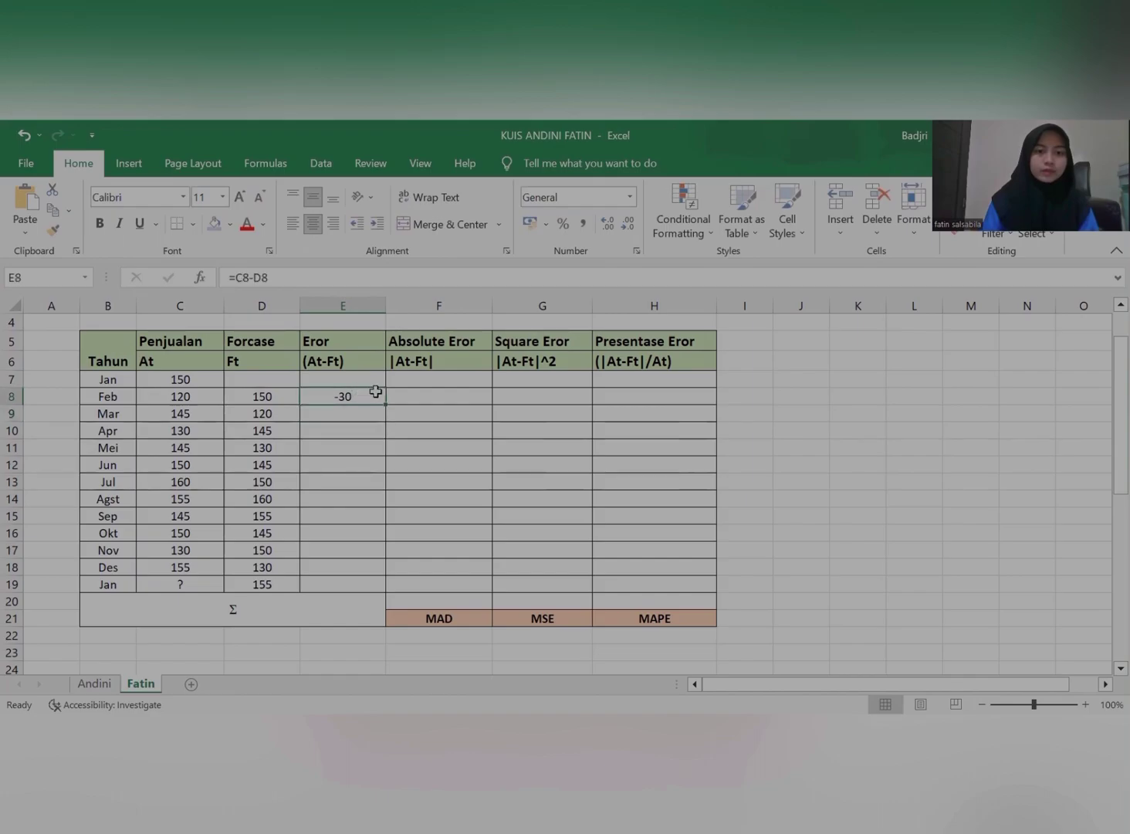
{"action": "left_click_drag", "start_coordinate": [384, 398], "coordinate": [366, 574]}
Step: Calculate the absolute error in F8 with =ABS(E8) and fill the formula down through F18
{"action": "left_click", "coordinate": [416, 391]}
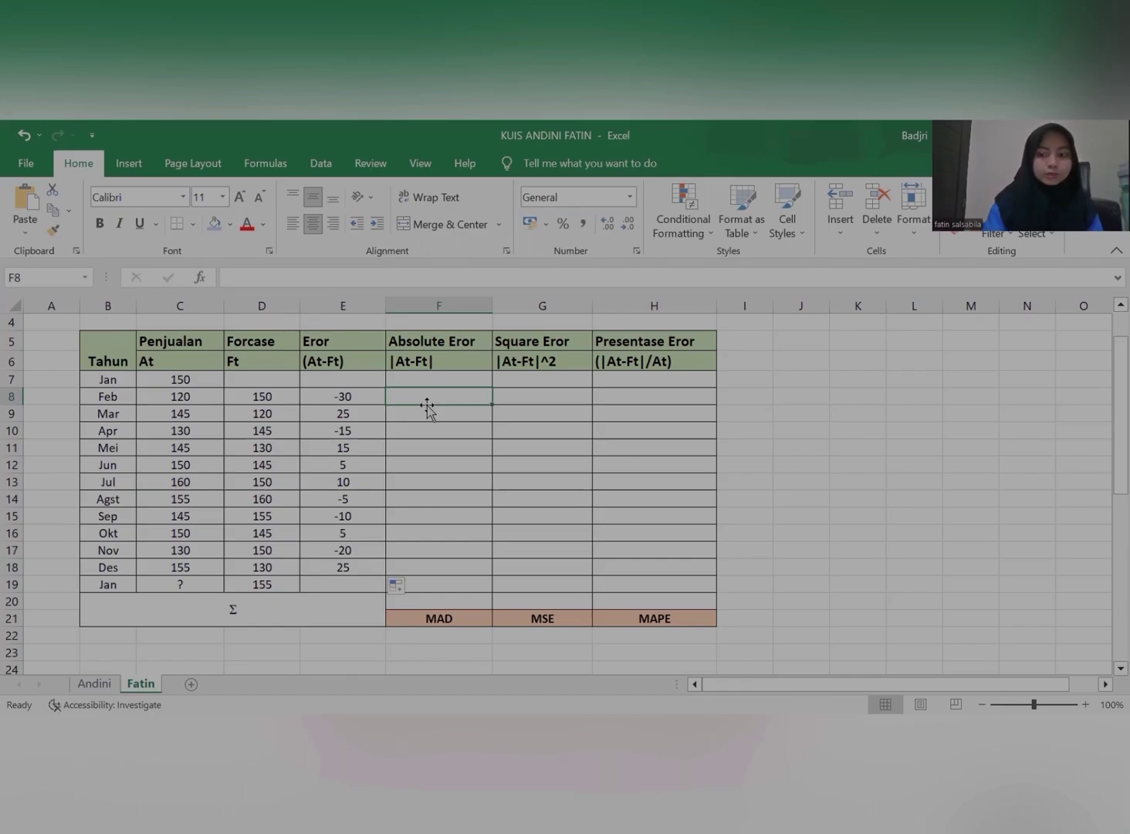
{"action": "type", "text": "="}
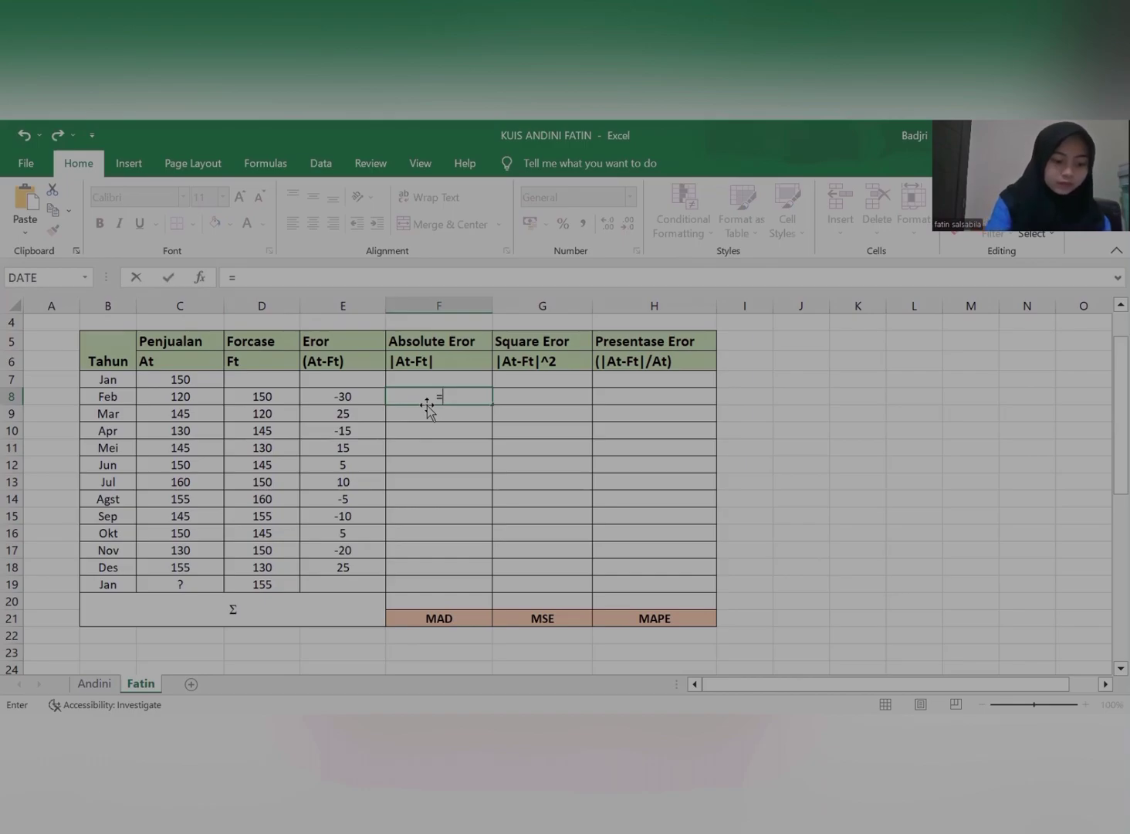
{"action": "type", "text": "A"}
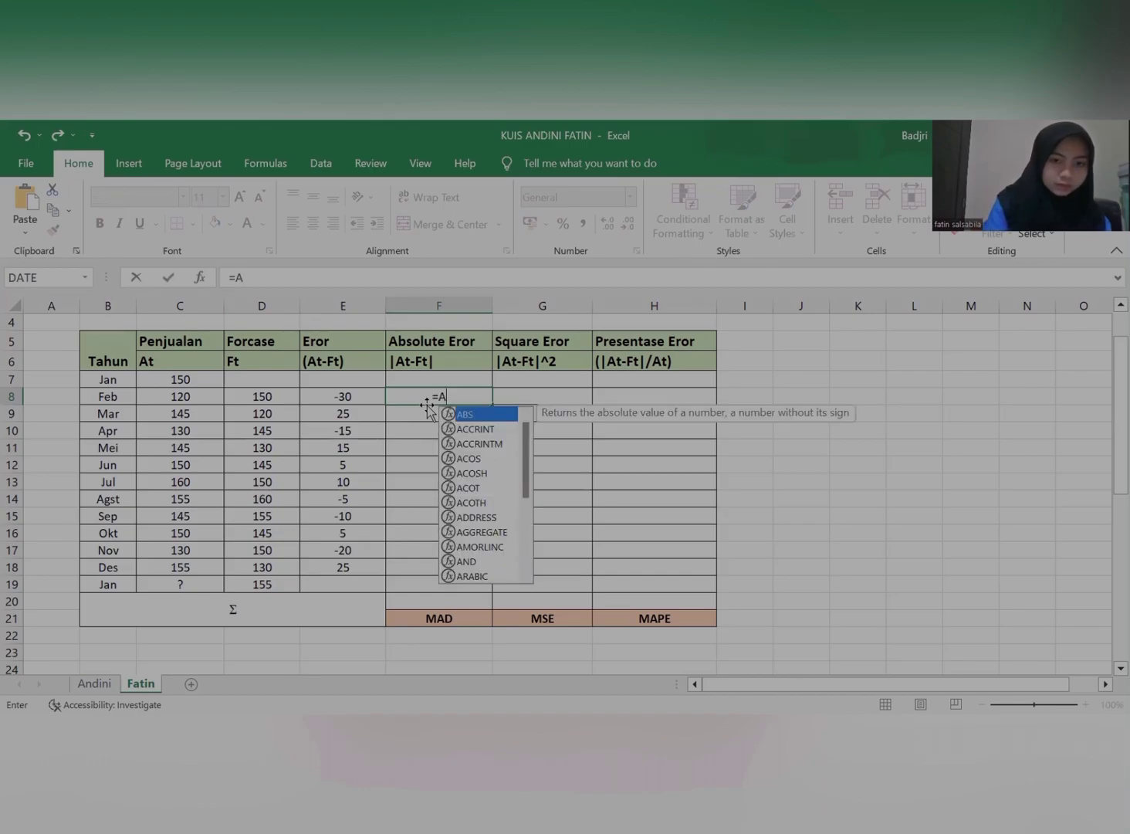
{"action": "type", "text": "bs("}
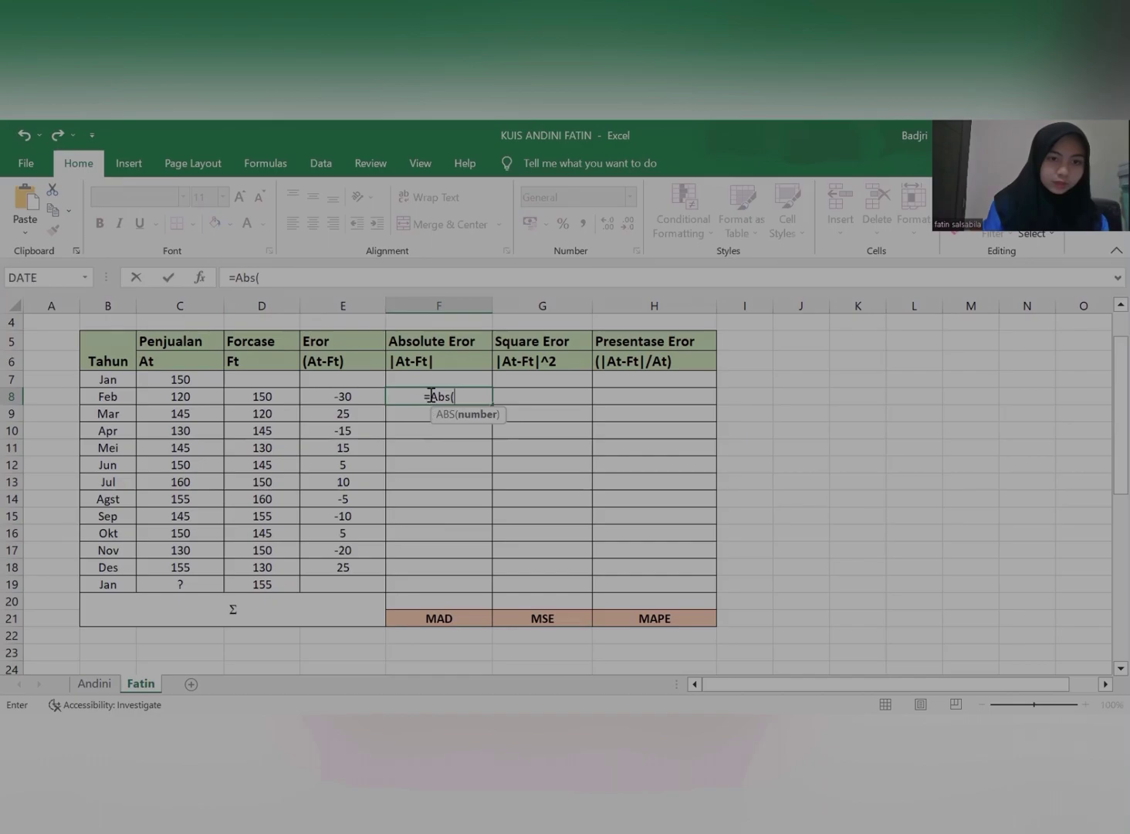
{"action": "left_click", "coordinate": [353, 397]}
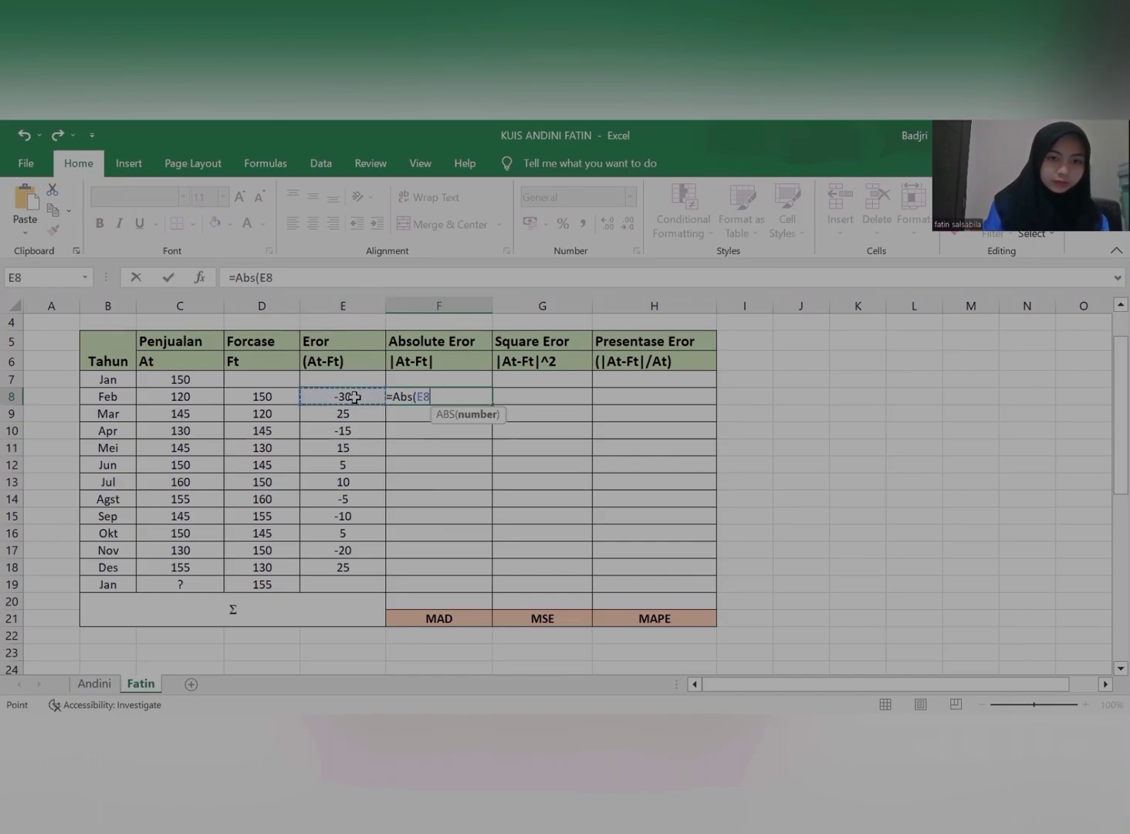
{"action": "key", "text": "Return"}
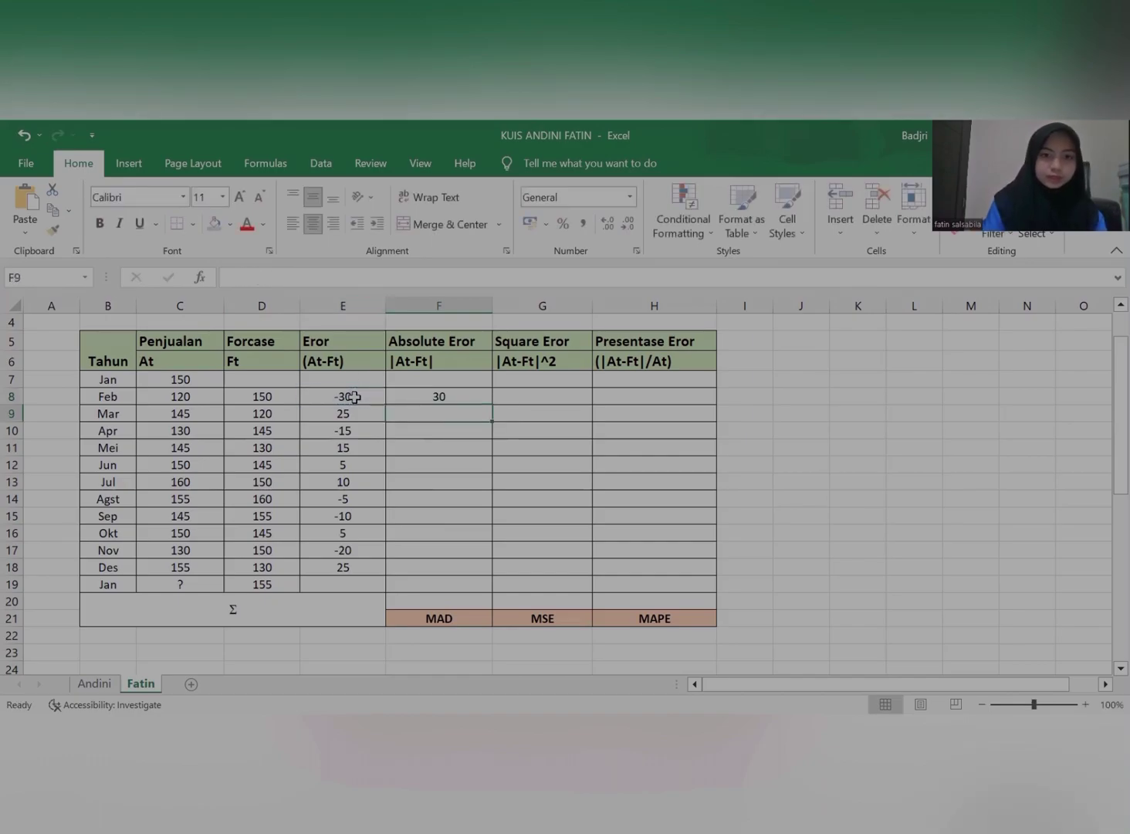
{"action": "left_click", "coordinate": [474, 394]}
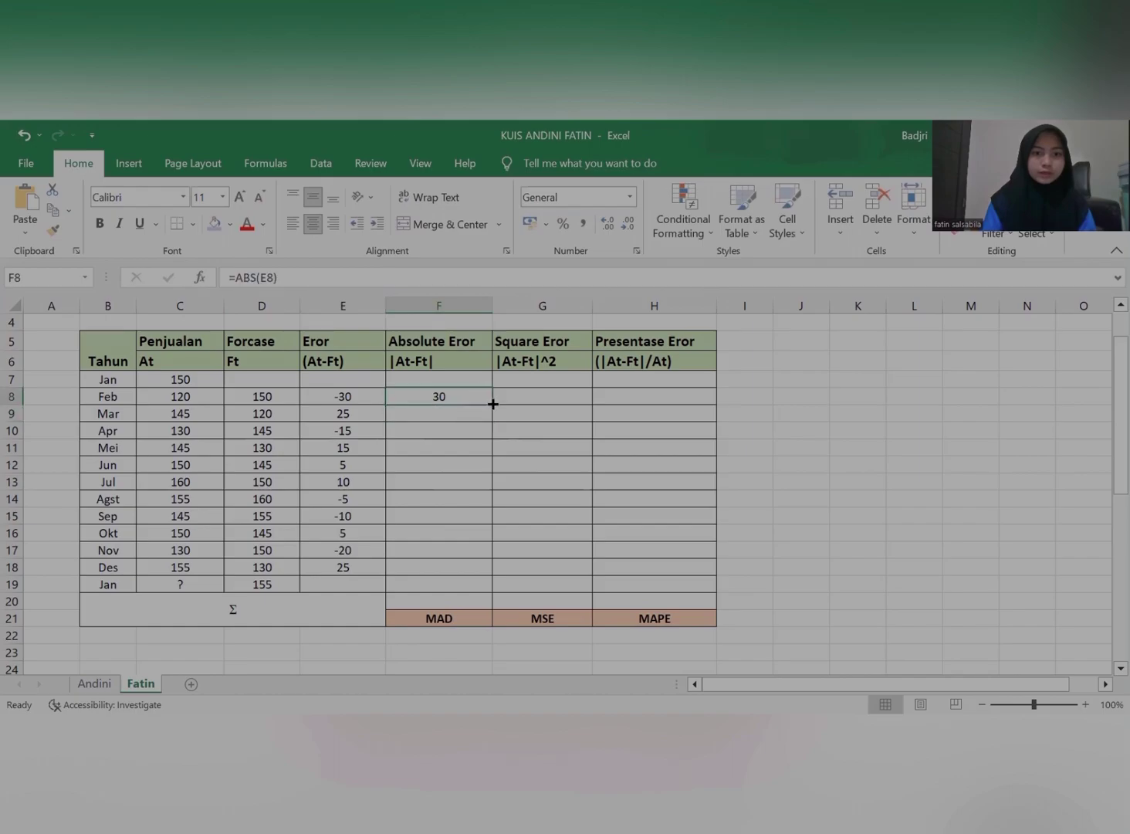
{"action": "left_click_drag", "start_coordinate": [489, 403], "coordinate": [472, 573]}
Step: Calculate the squared error in G8 with =F8^2 and fill the formula down through G18
{"action": "left_click", "coordinate": [525, 396]}
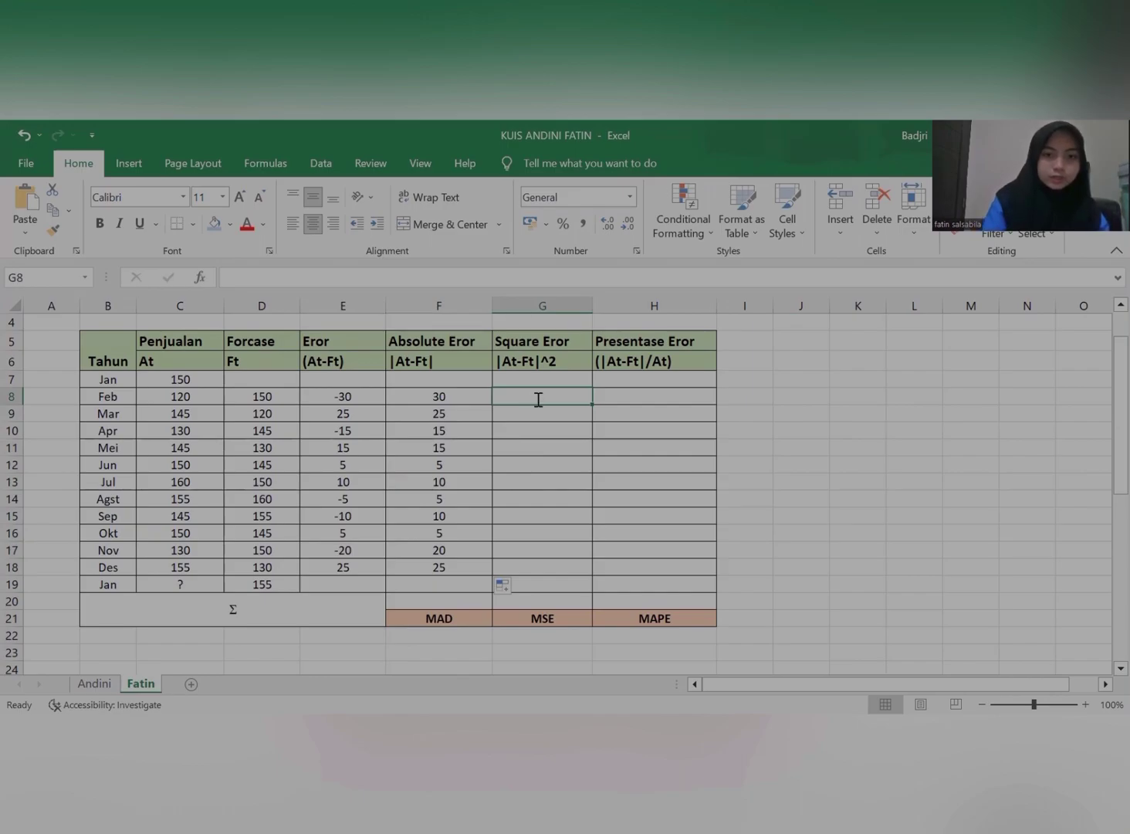
{"action": "type", "text": "="}
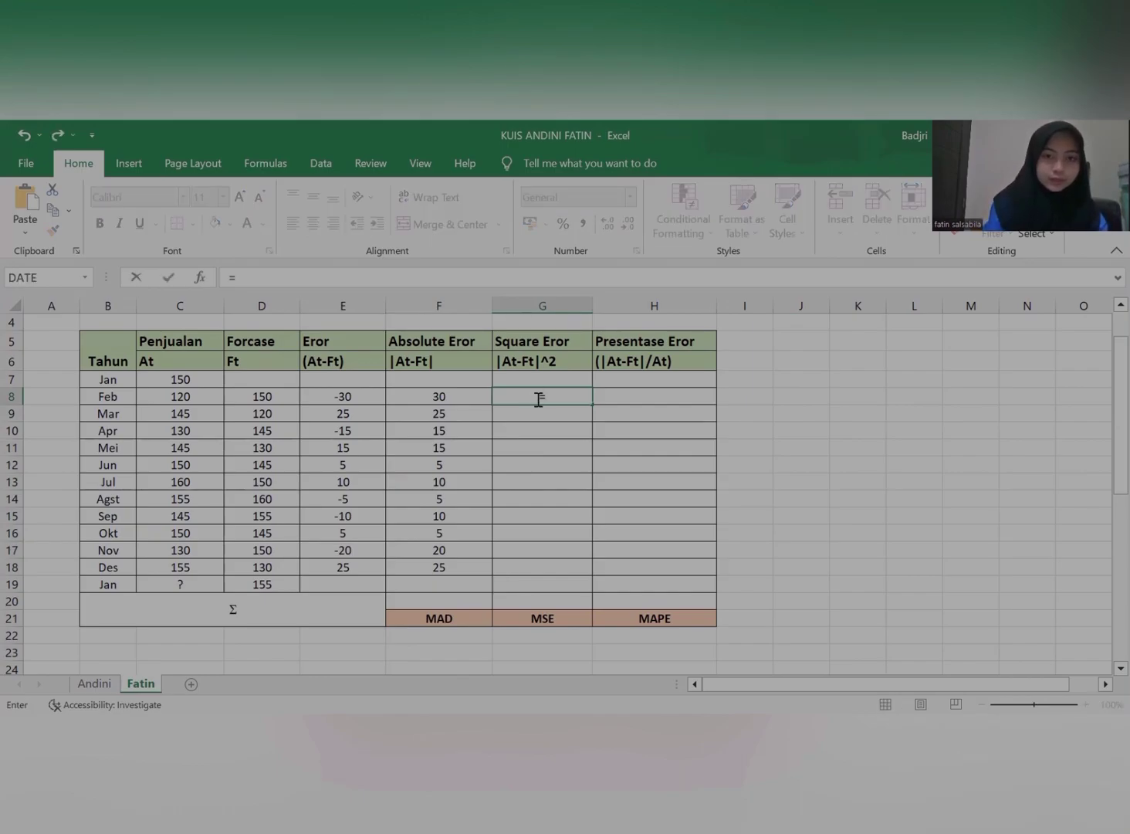
{"action": "left_click", "coordinate": [447, 394]}
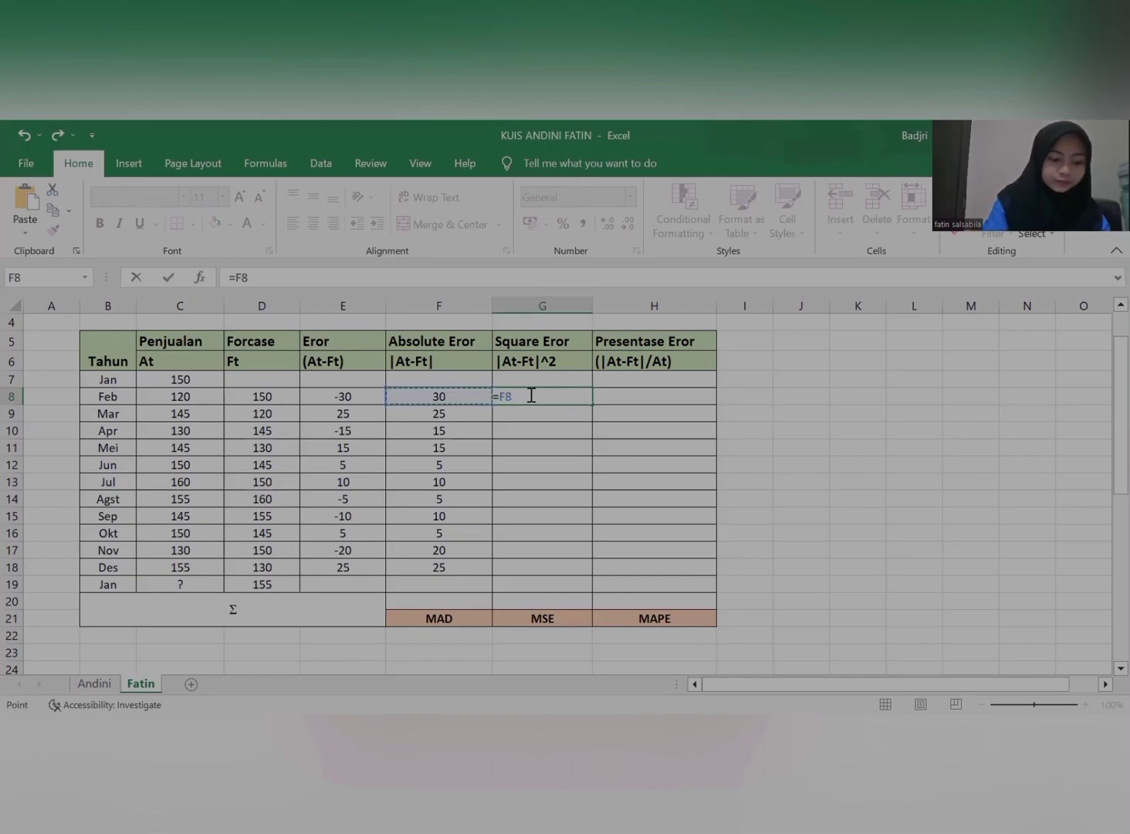
{"action": "type", "text": "^"}
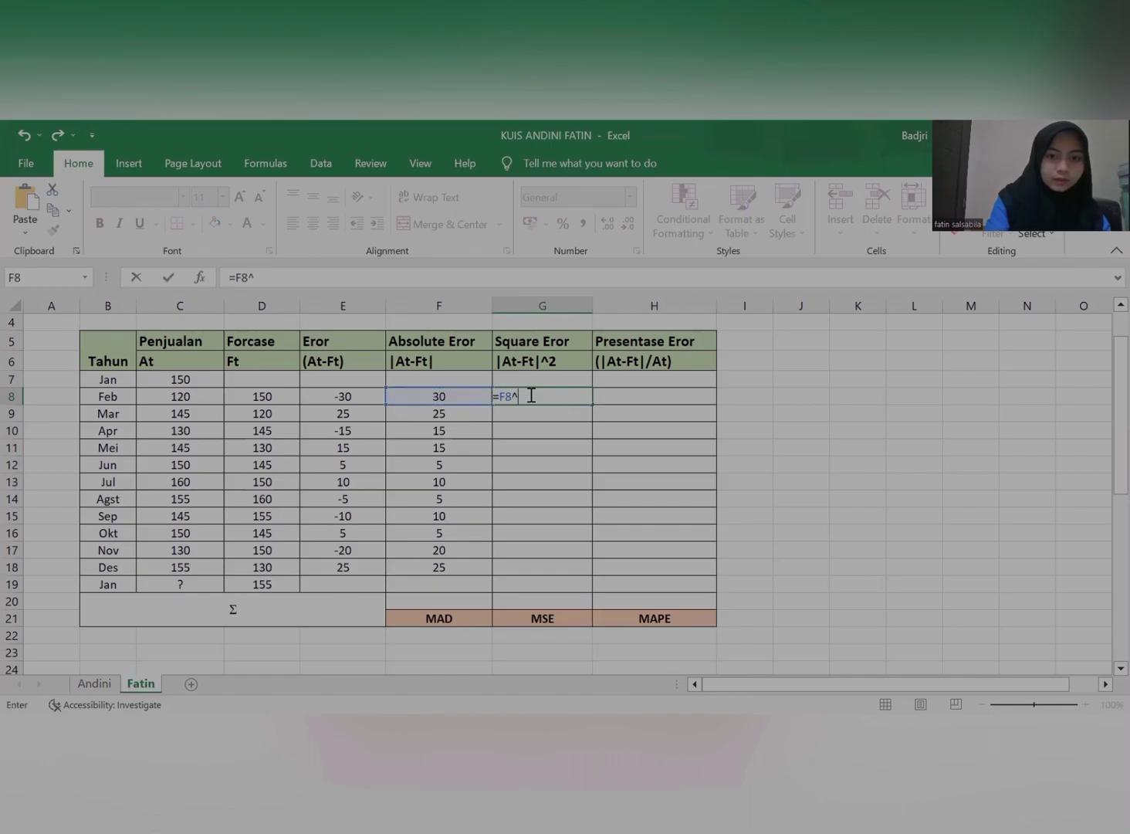
{"action": "type", "text": "2"}
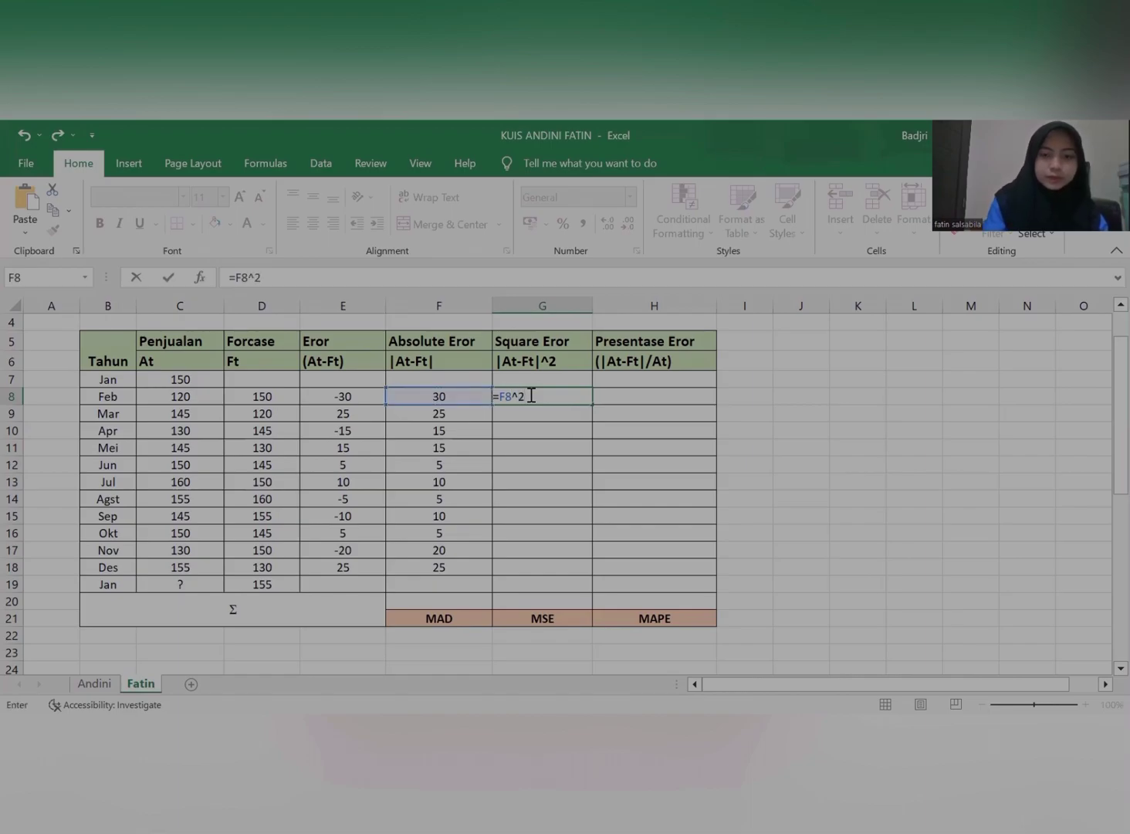
{"action": "key", "text": "Return"}
{"action": "left_click", "coordinate": [568, 398]}
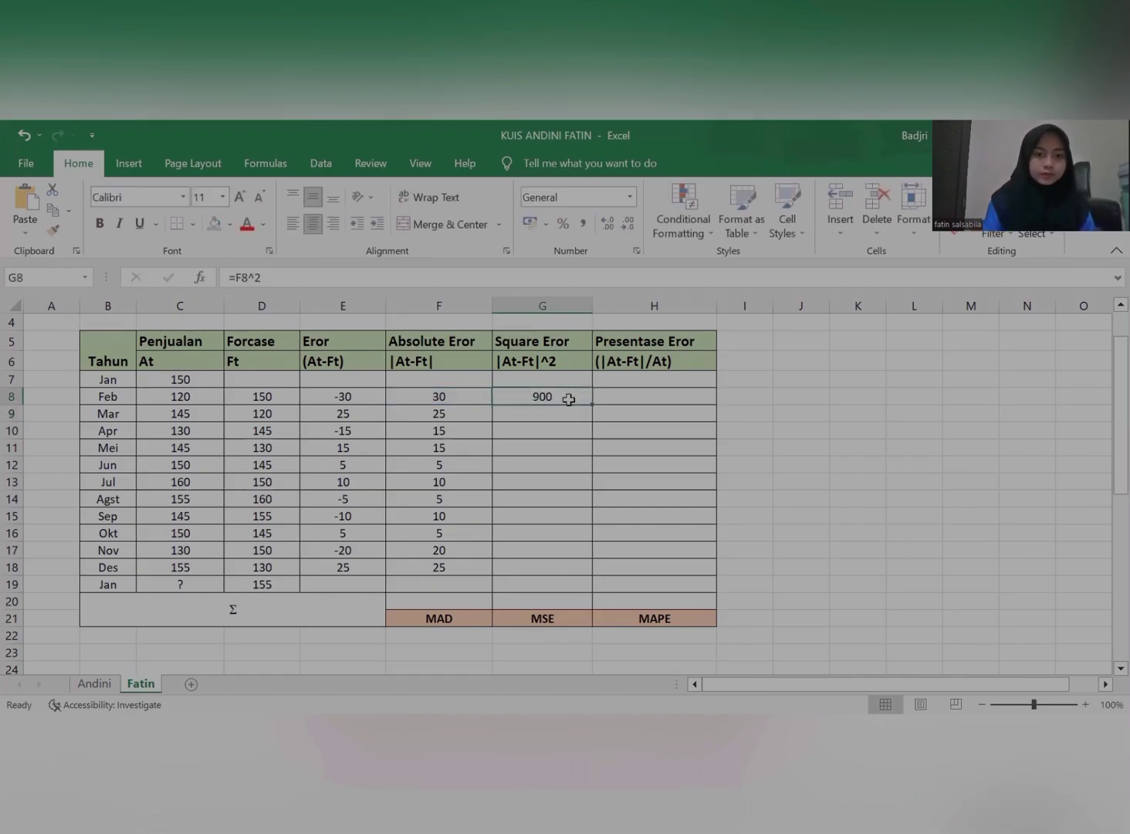
{"action": "left_click_drag", "start_coordinate": [590, 402], "coordinate": [575, 576]}
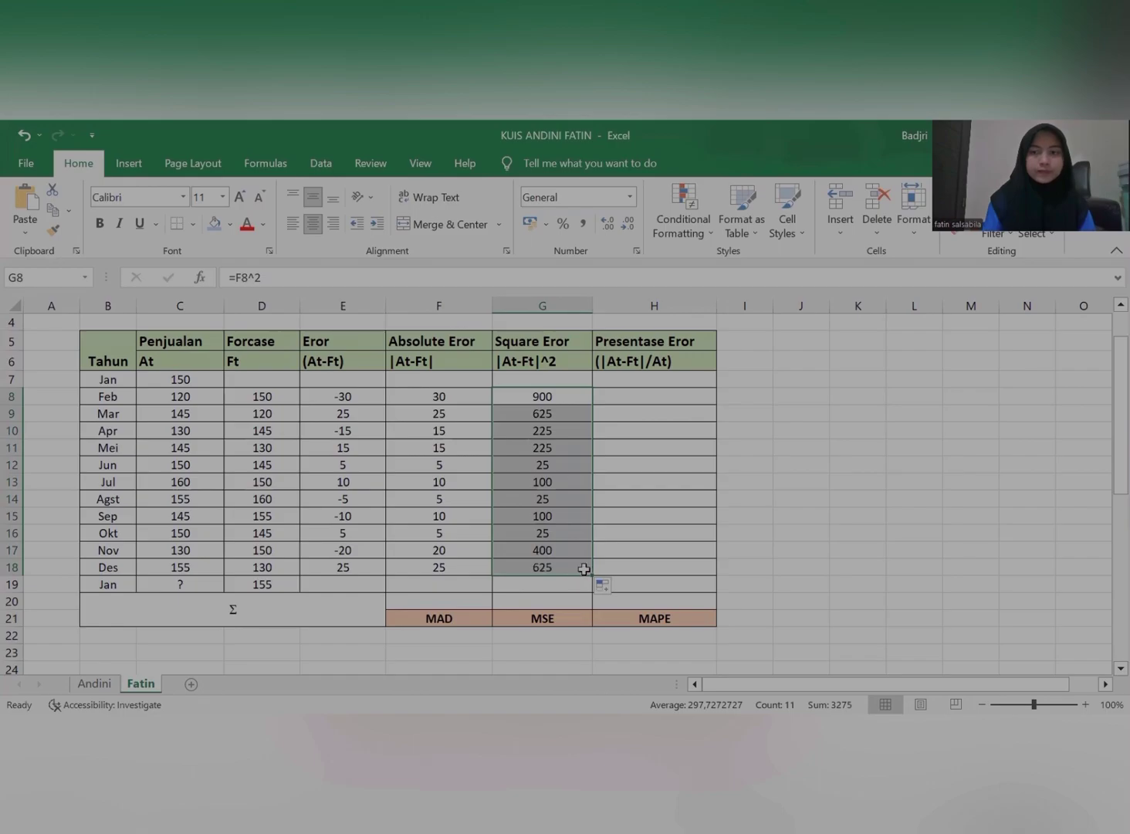
Step: Calculate the percentage error in H8 with =F8/C8 and fill the formula down through H18
{"action": "left_click", "coordinate": [644, 401]}
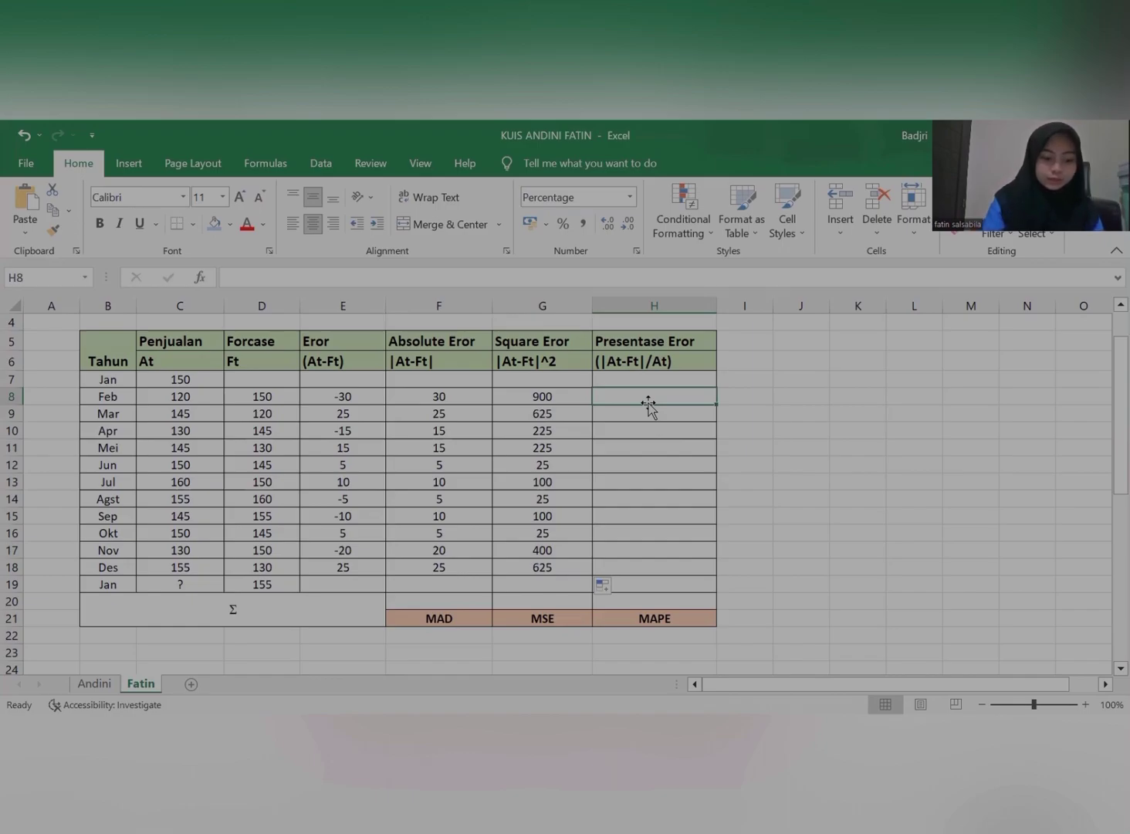
{"action": "type", "text": "="}
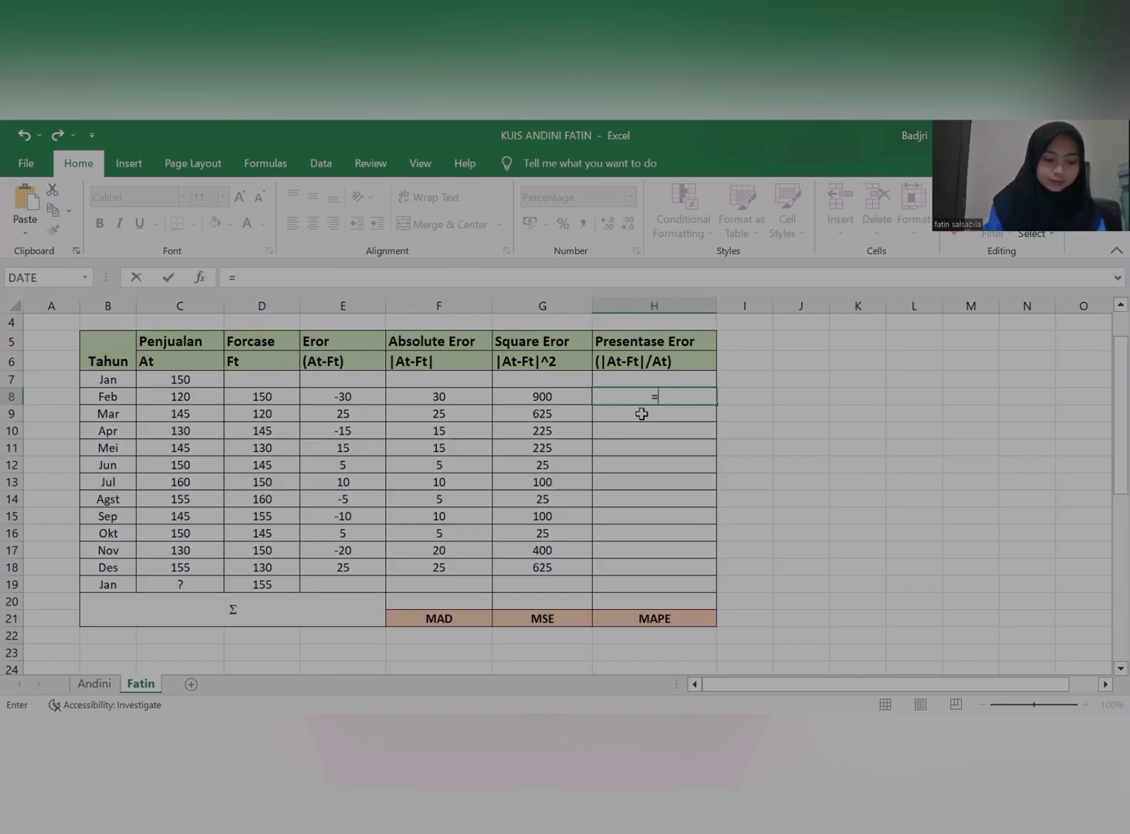
{"action": "left_click", "coordinate": [471, 397]}
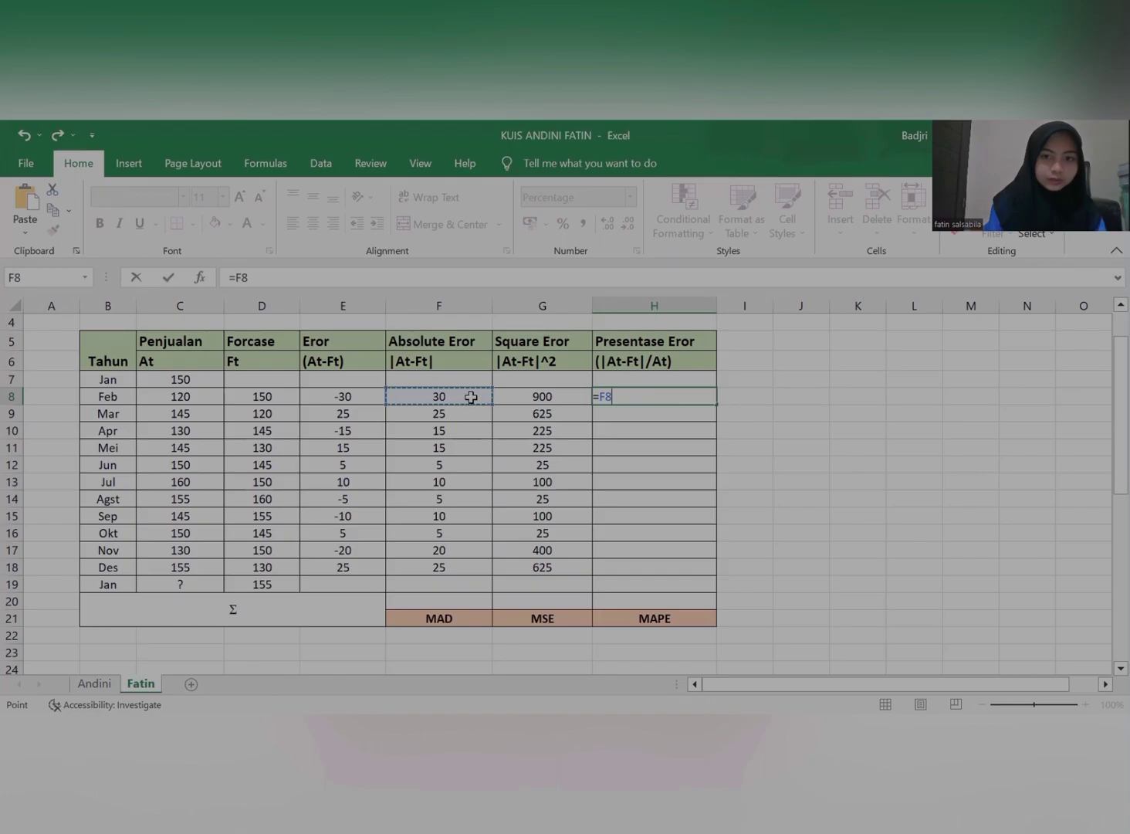
{"action": "type", "text": "/"}
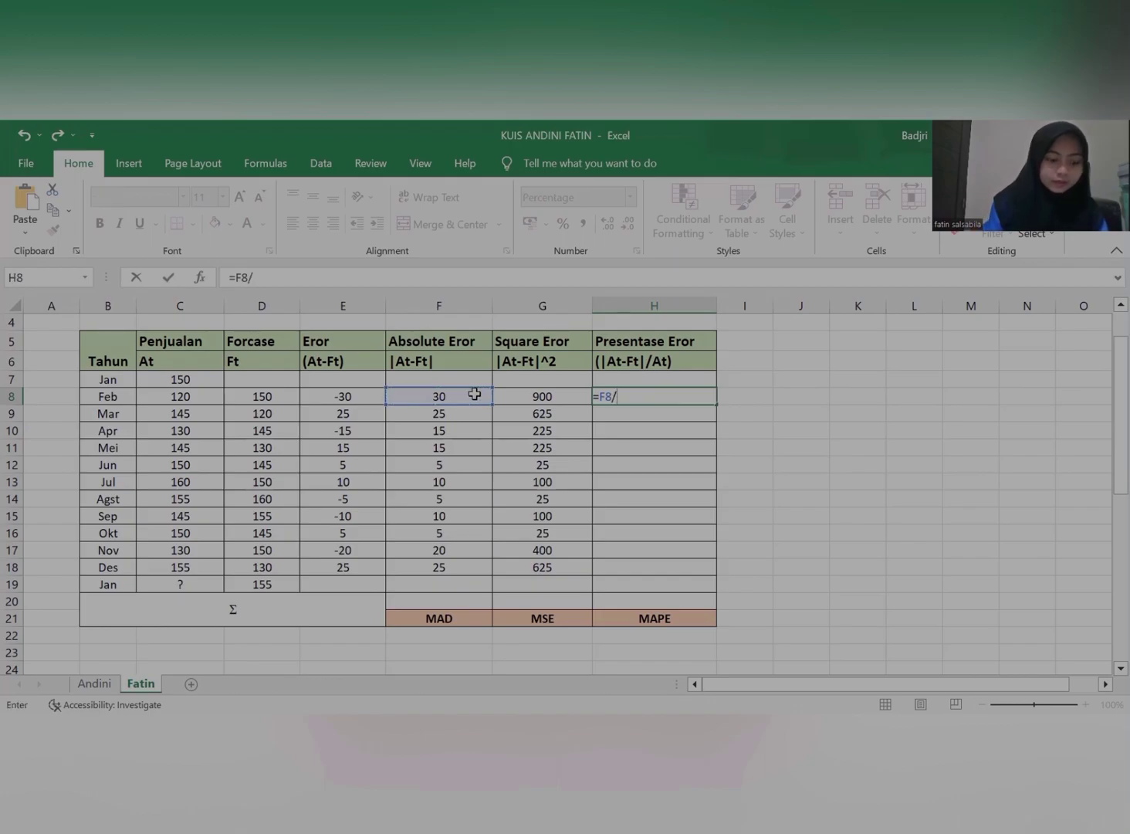
{"action": "left_click", "coordinate": [196, 398]}
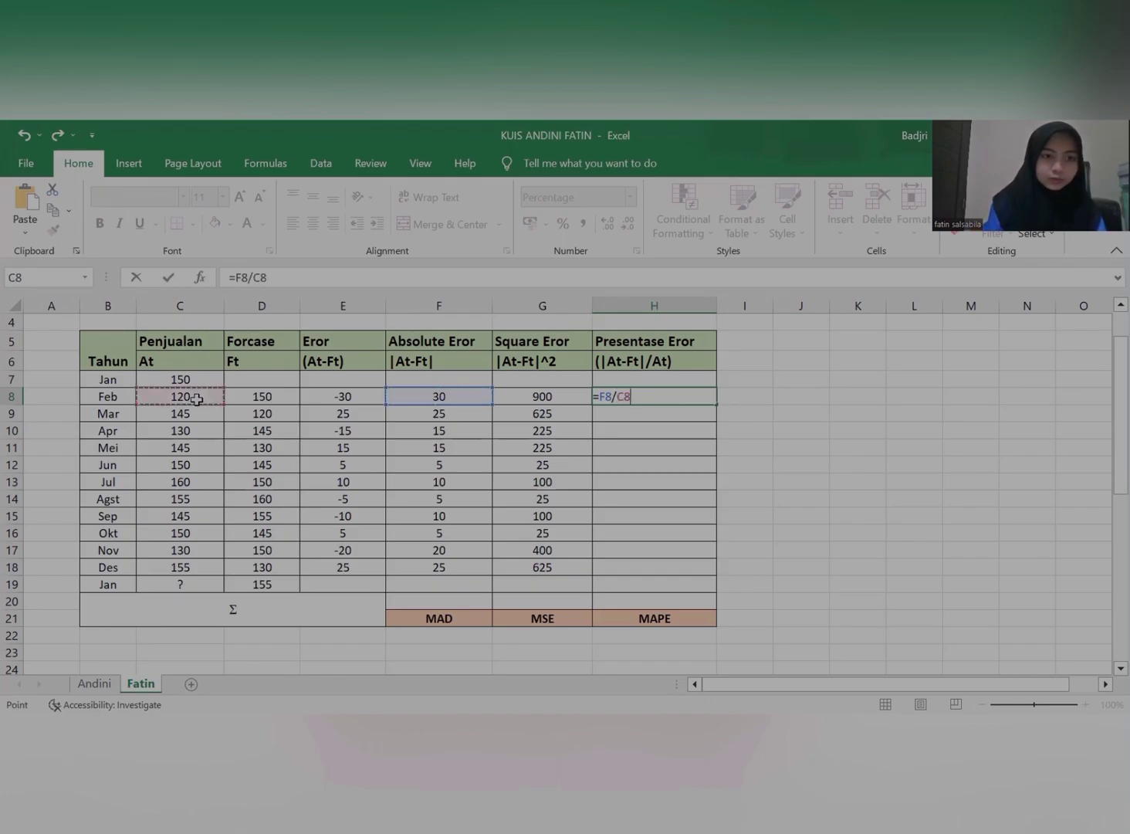
{"action": "key", "text": "Return"}
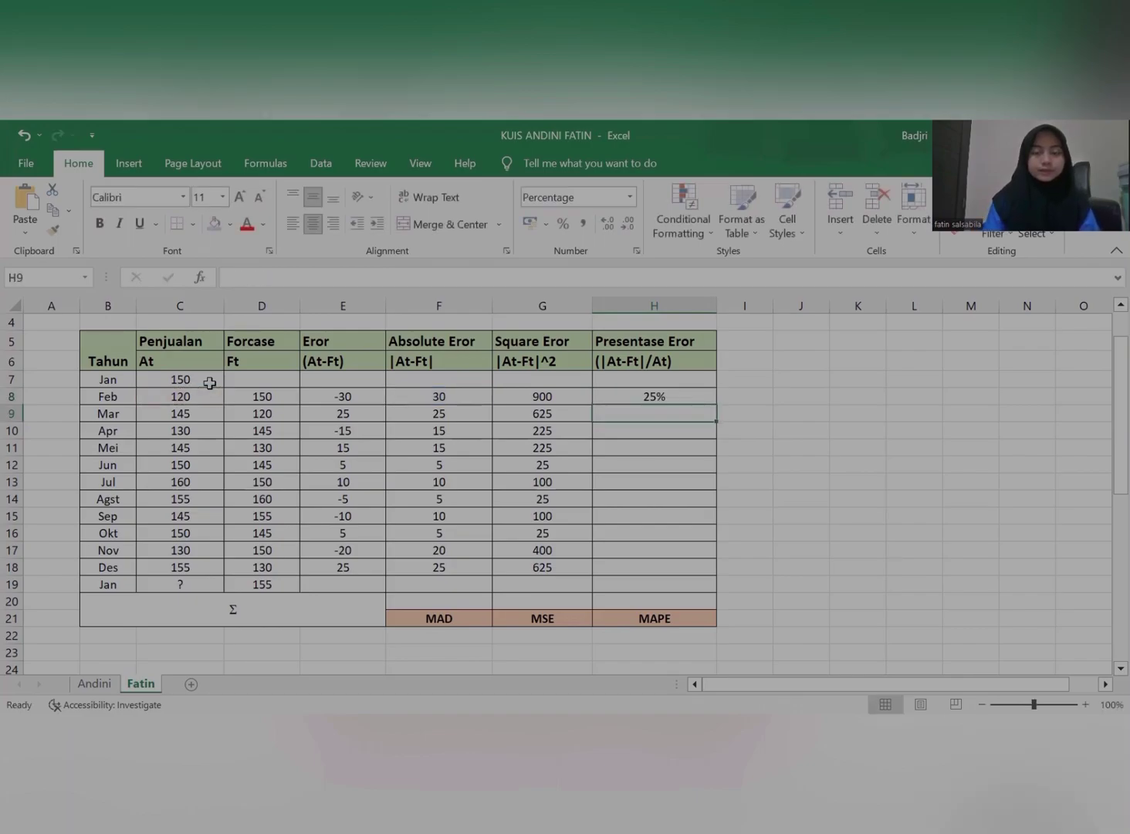
{"action": "left_click", "coordinate": [673, 394]}
{"action": "left_click_drag", "start_coordinate": [715, 403], "coordinate": [700, 574]}
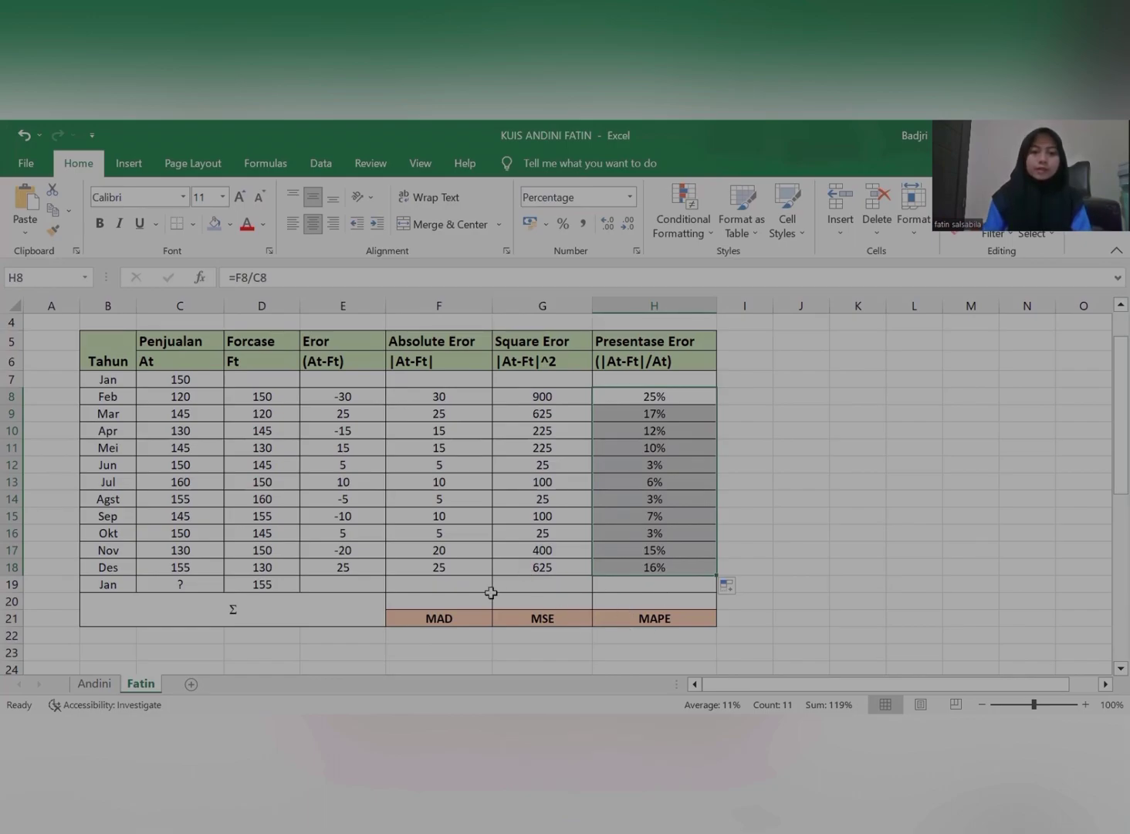
Step: Calculate the MAD in F20 with =AVERAGE(F8:F18) and fill the formula across to H20 for the MSE and MAPE
{"action": "left_click", "coordinate": [459, 602]}
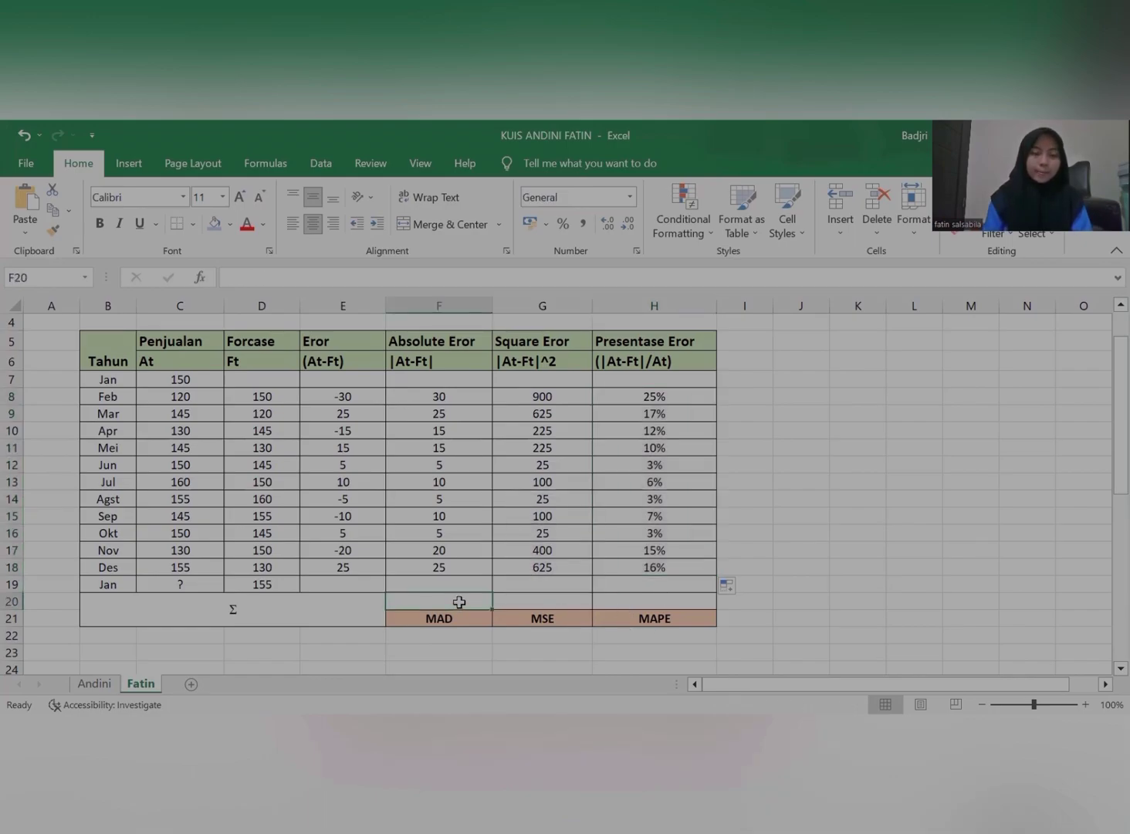
{"action": "type", "text": "="}
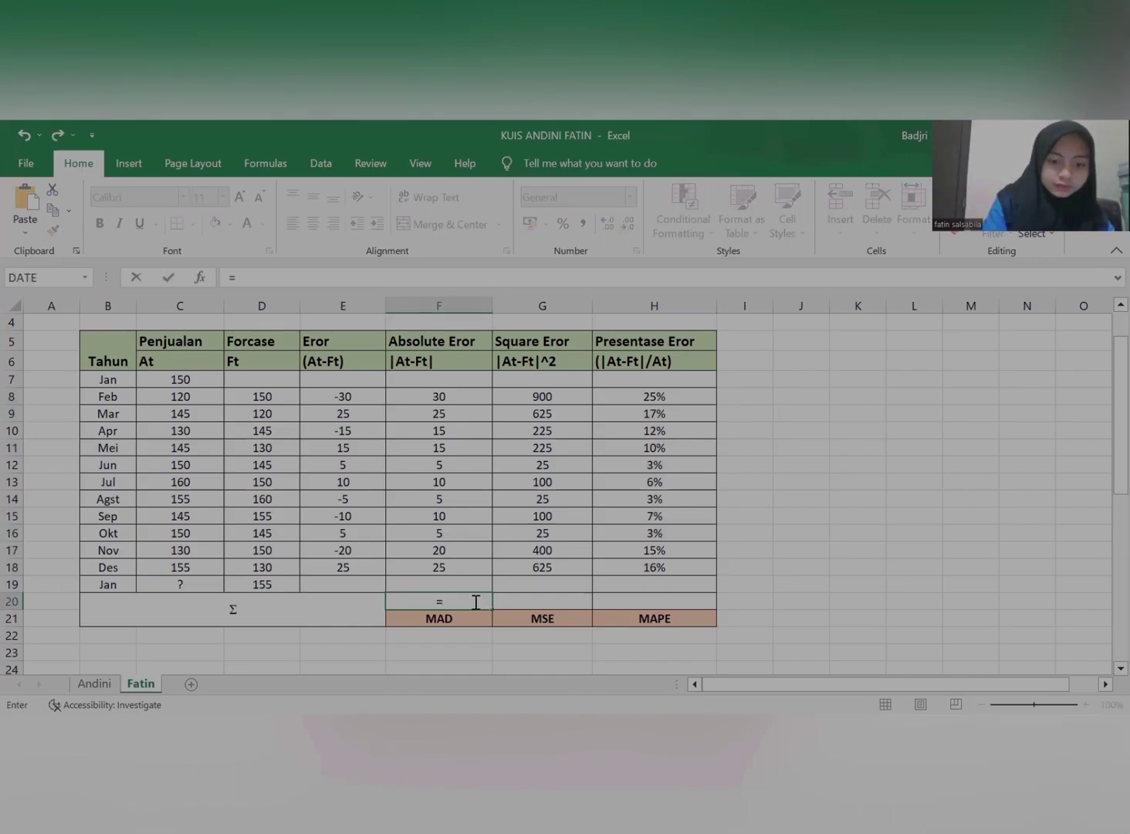
{"action": "type", "text": "average("}
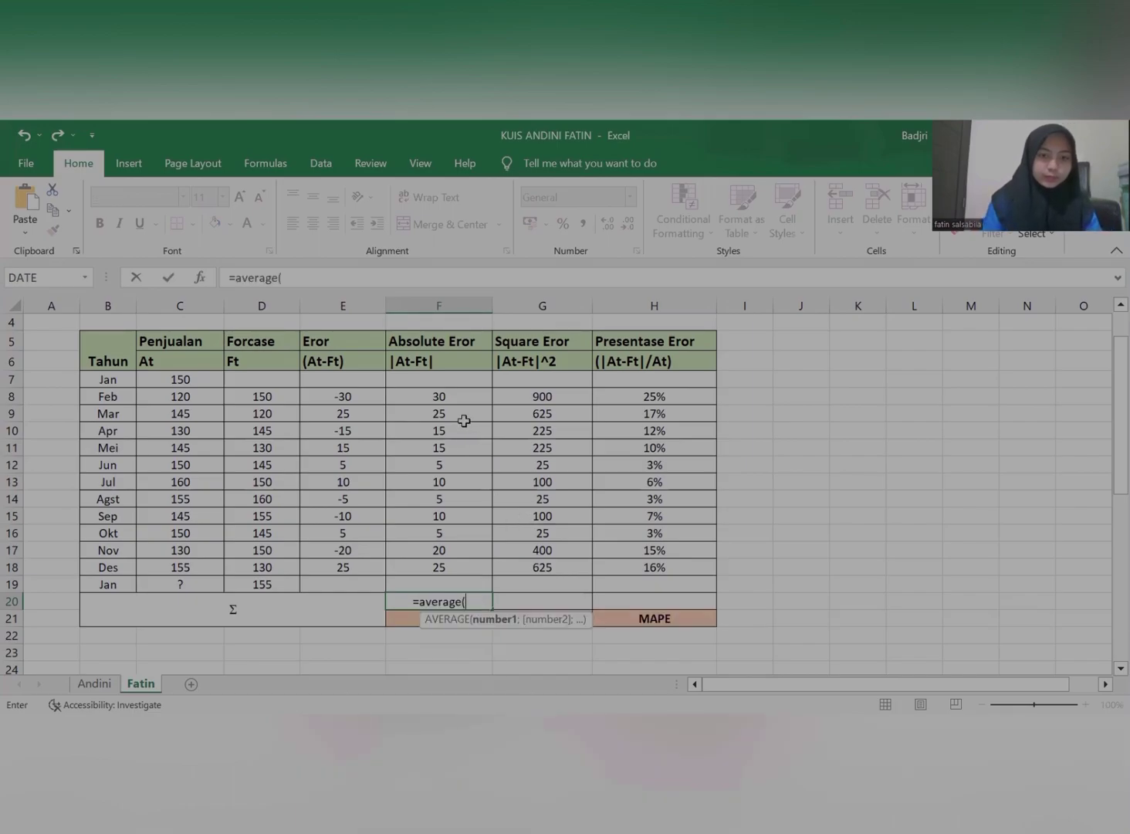
{"action": "left_click", "coordinate": [411, 395]}
{"action": "left_click_drag", "start_coordinate": [411, 396], "coordinate": [421, 417]}
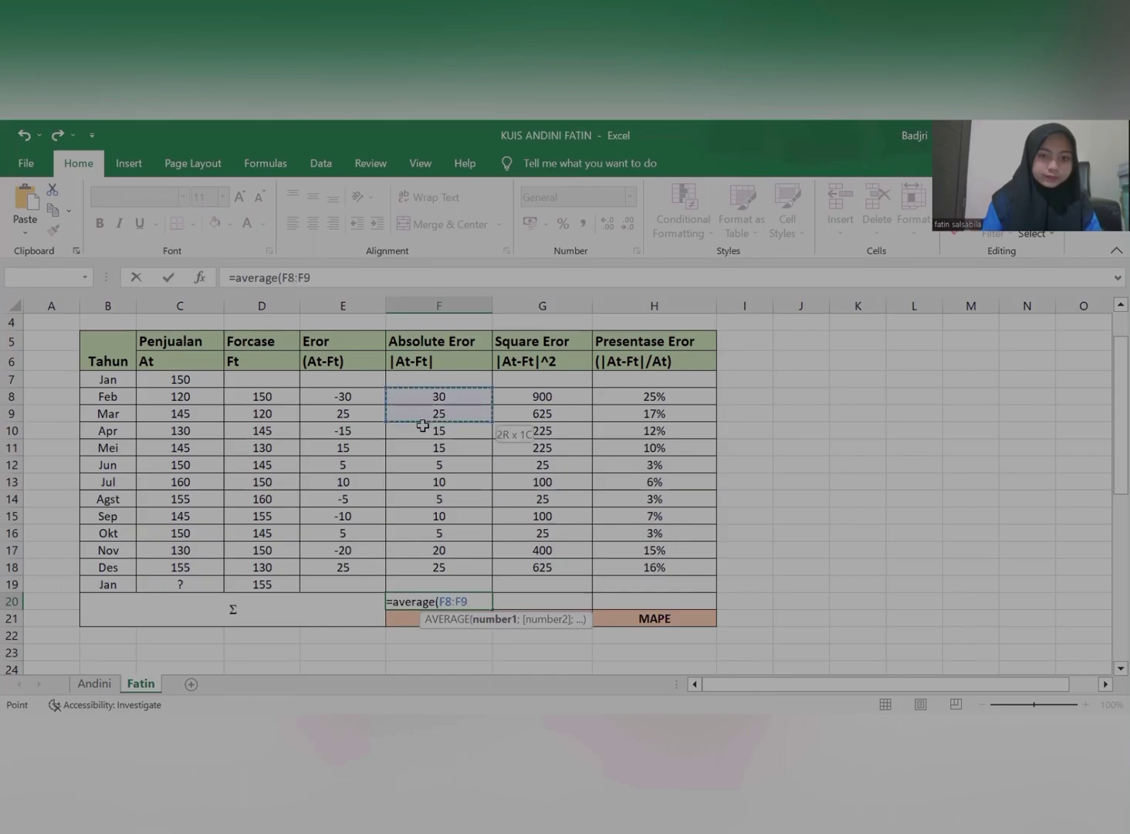
{"action": "left_click_drag", "start_coordinate": [437, 561], "coordinate": [456, 565]}
{"action": "type", "text": ")"}
{"action": "key", "text": "Return"}
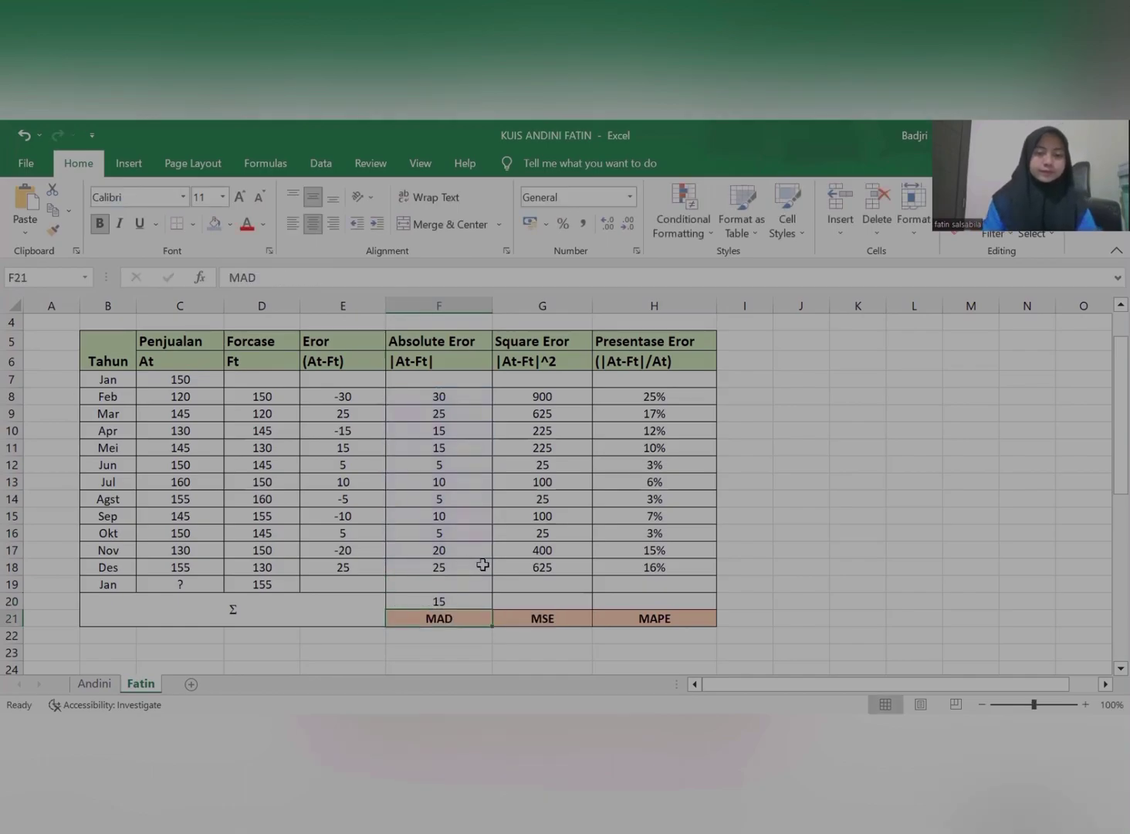
{"action": "left_click", "coordinate": [528, 601]}
{"action": "left_click", "coordinate": [472, 601]}
{"action": "left_click_drag", "start_coordinate": [492, 608], "coordinate": [684, 602]}
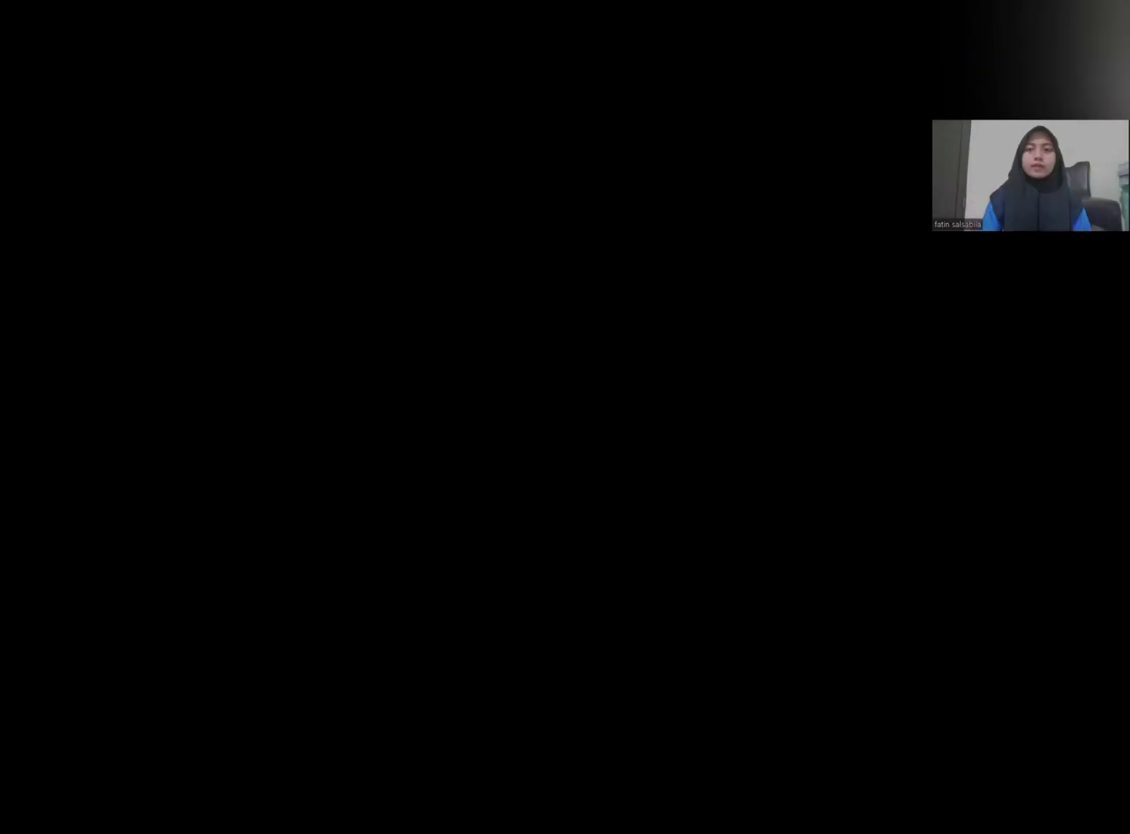
Step: In the Moving Average (3 Bulan) table, calculate April's forecast in D33 with =SUM(C30:C32)/3 and fill the formula down through D42
{"action": "scroll", "coordinate": [760, 450], "scroll_direction": "down", "scroll_amount": 7}
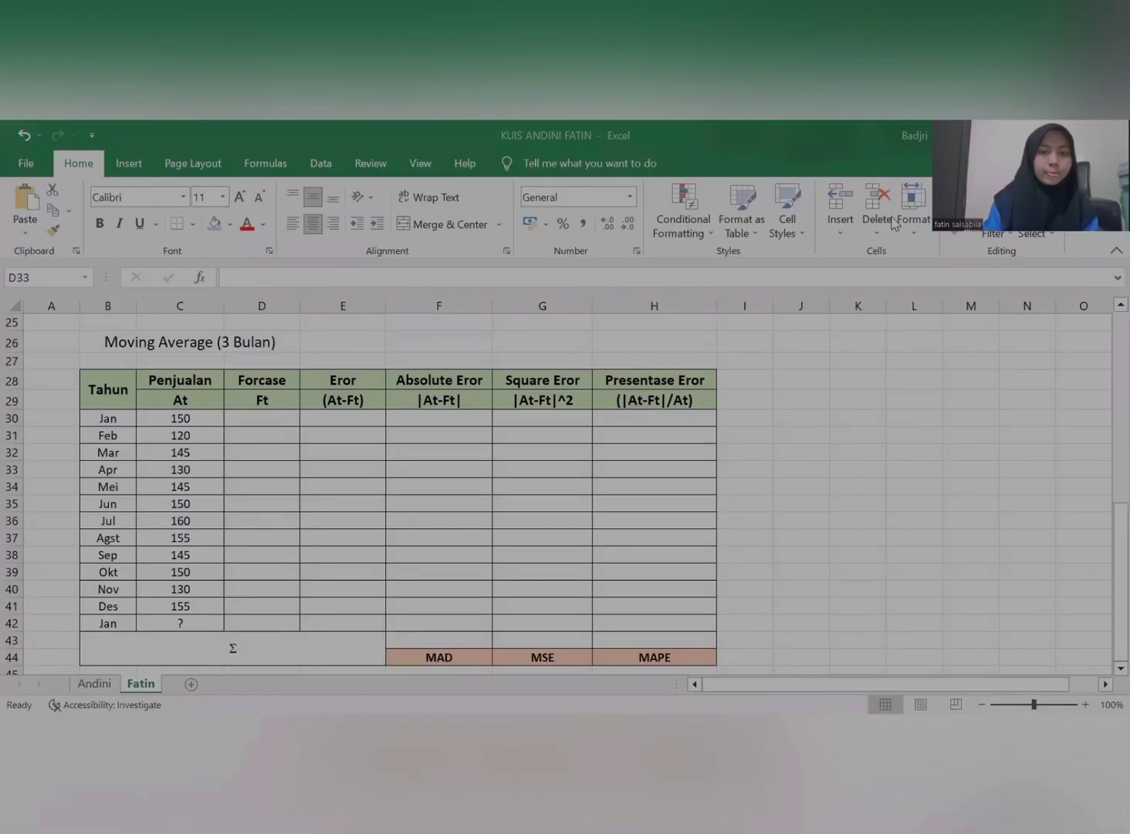
{"action": "left_click", "coordinate": [259, 468]}
{"action": "type", "text": "="}
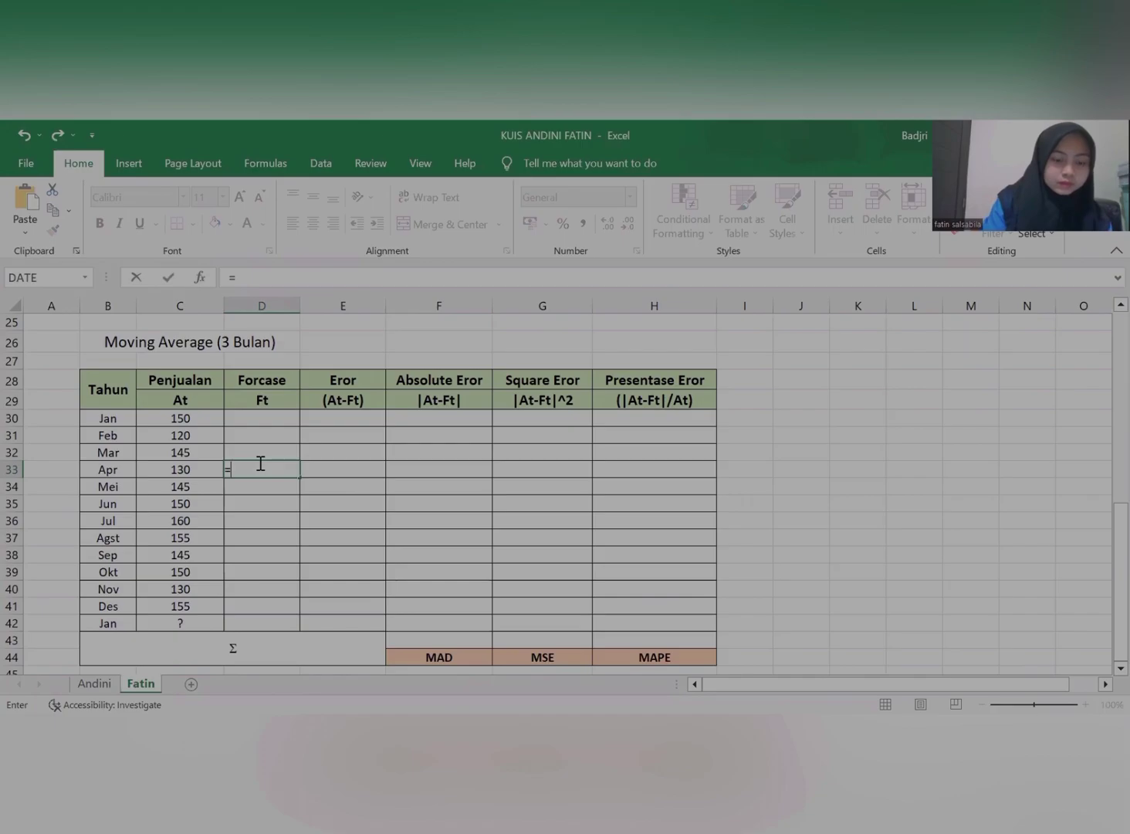
{"action": "type", "text": "sum"}
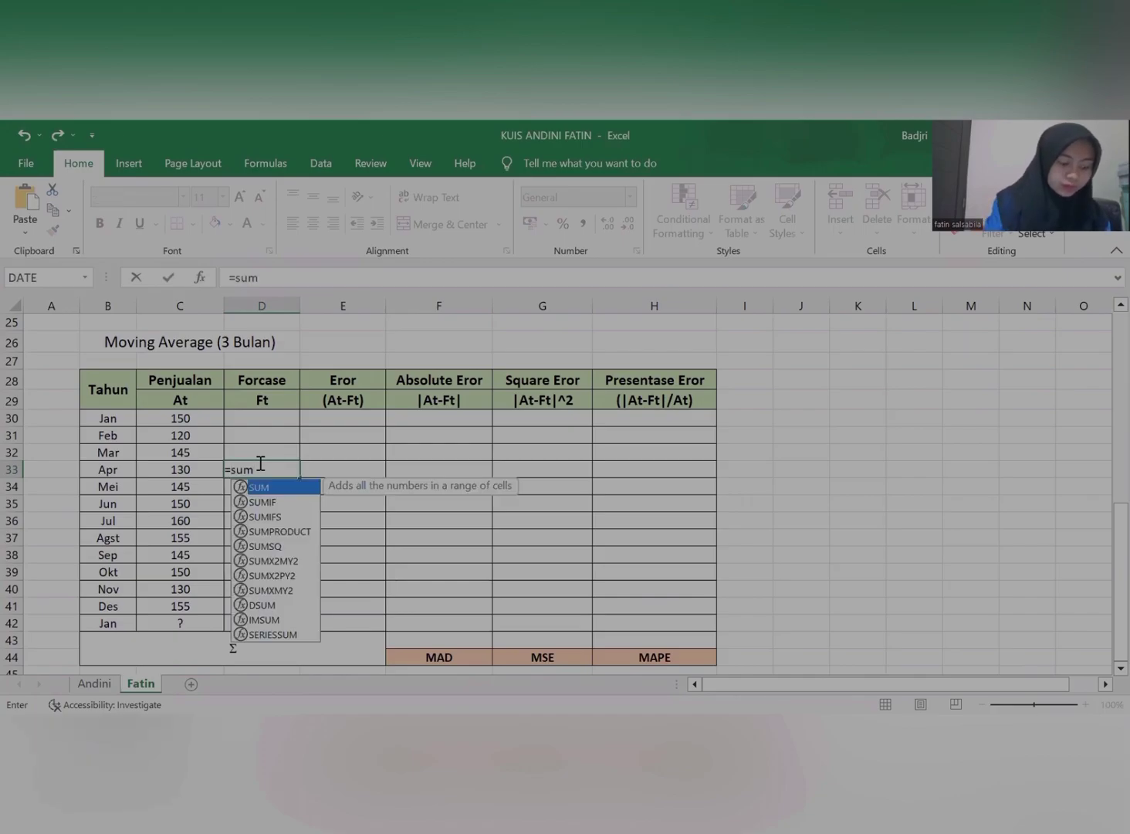
{"action": "type", "text": "("}
{"action": "left_click_drag", "start_coordinate": [174, 415], "coordinate": [186, 454]}
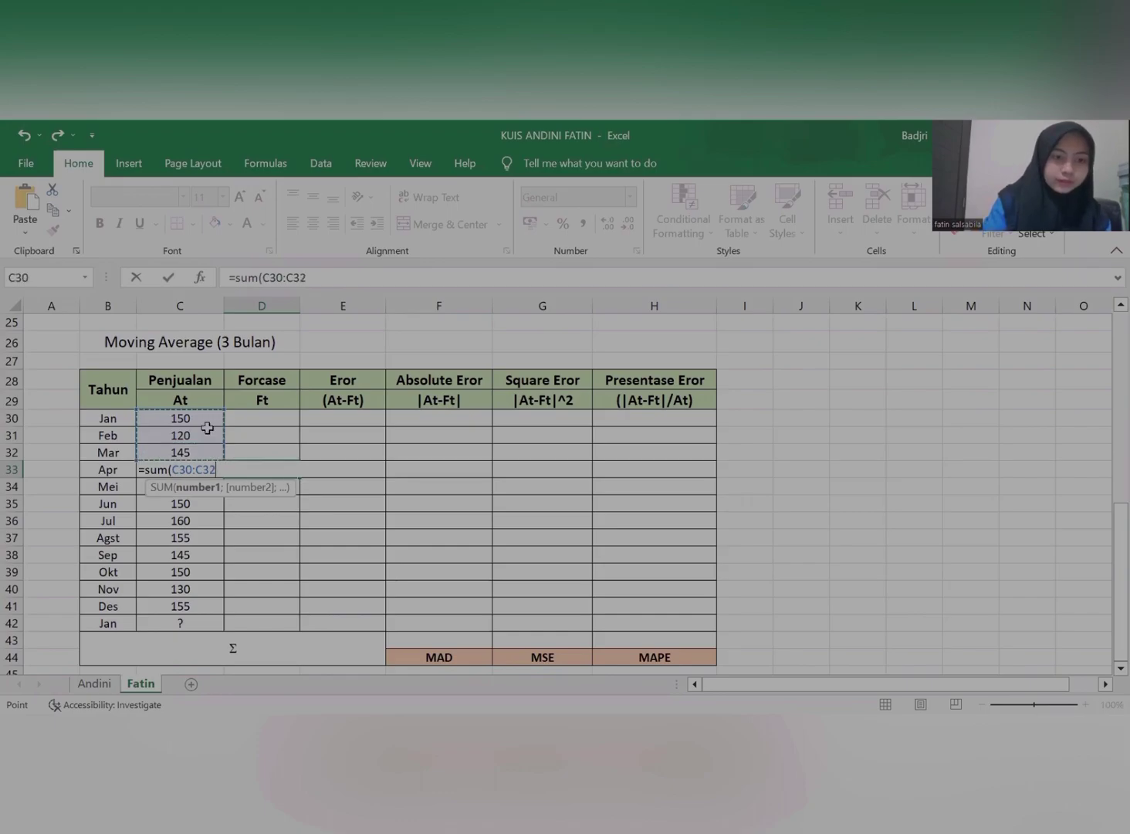
{"action": "type", "text": ")/3"}
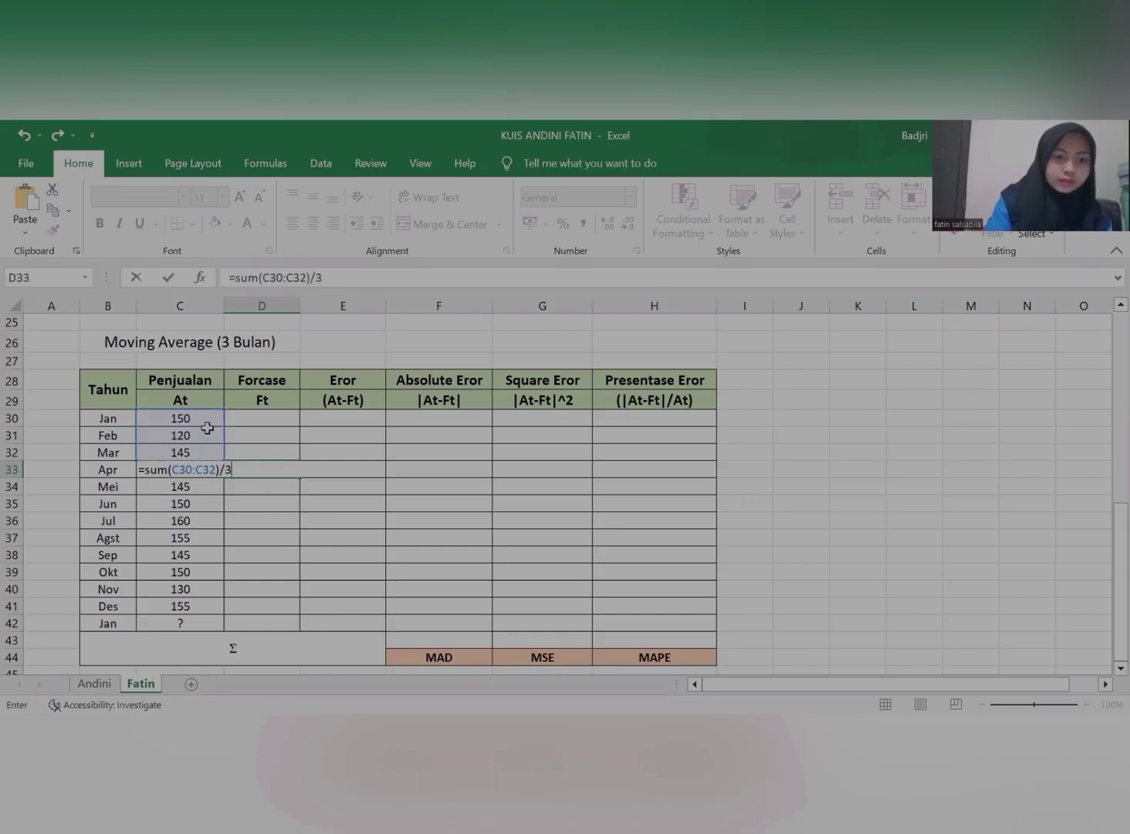
{"action": "key", "text": "Return"}
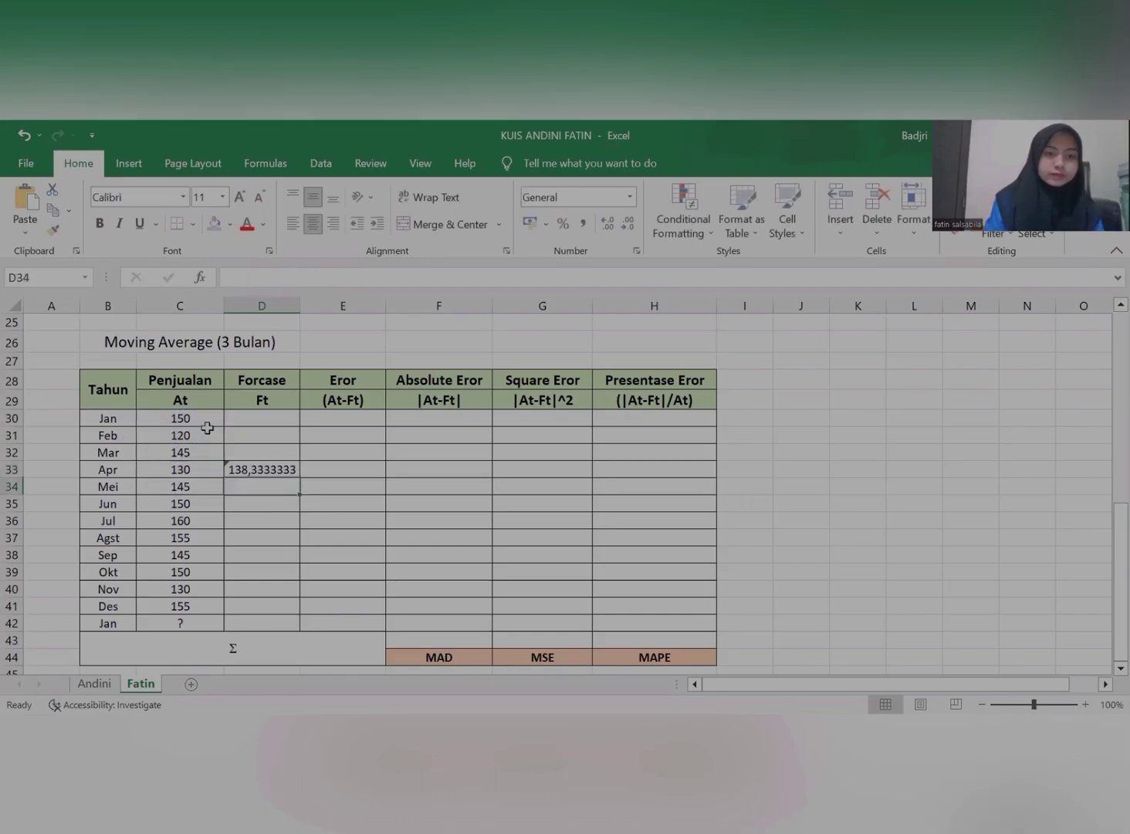
{"action": "left_click", "coordinate": [258, 464]}
{"action": "left_click_drag", "start_coordinate": [300, 475], "coordinate": [297, 632]}
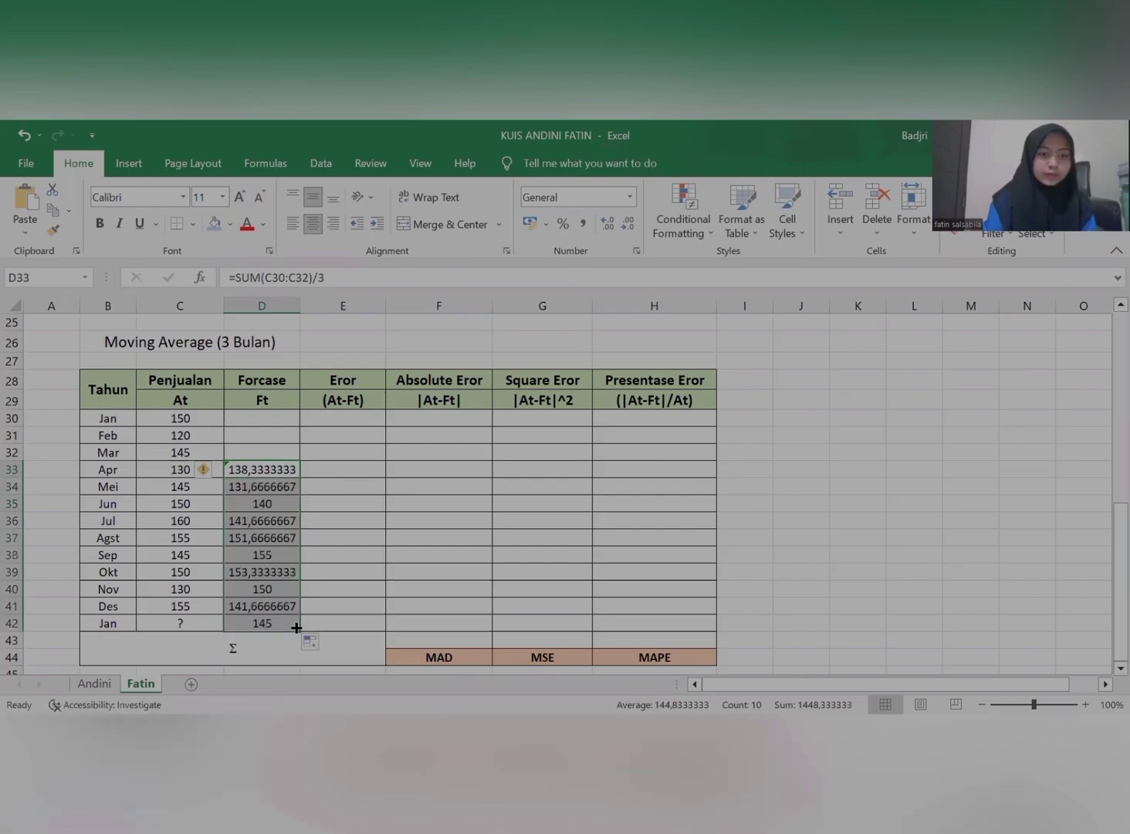
Step: Calculate April's error in E33 with =D33-C33 and fill the formula down the Eror column through E42
{"action": "left_click", "coordinate": [329, 468]}
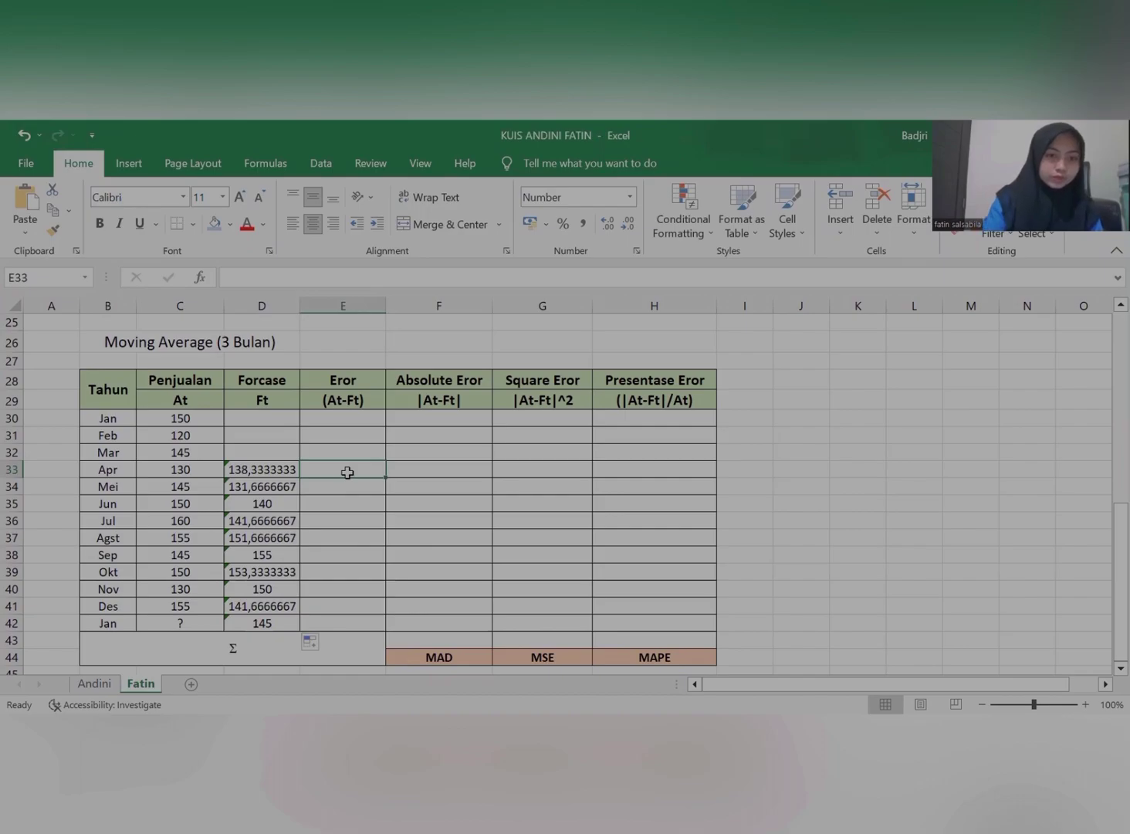
{"action": "type", "text": "="}
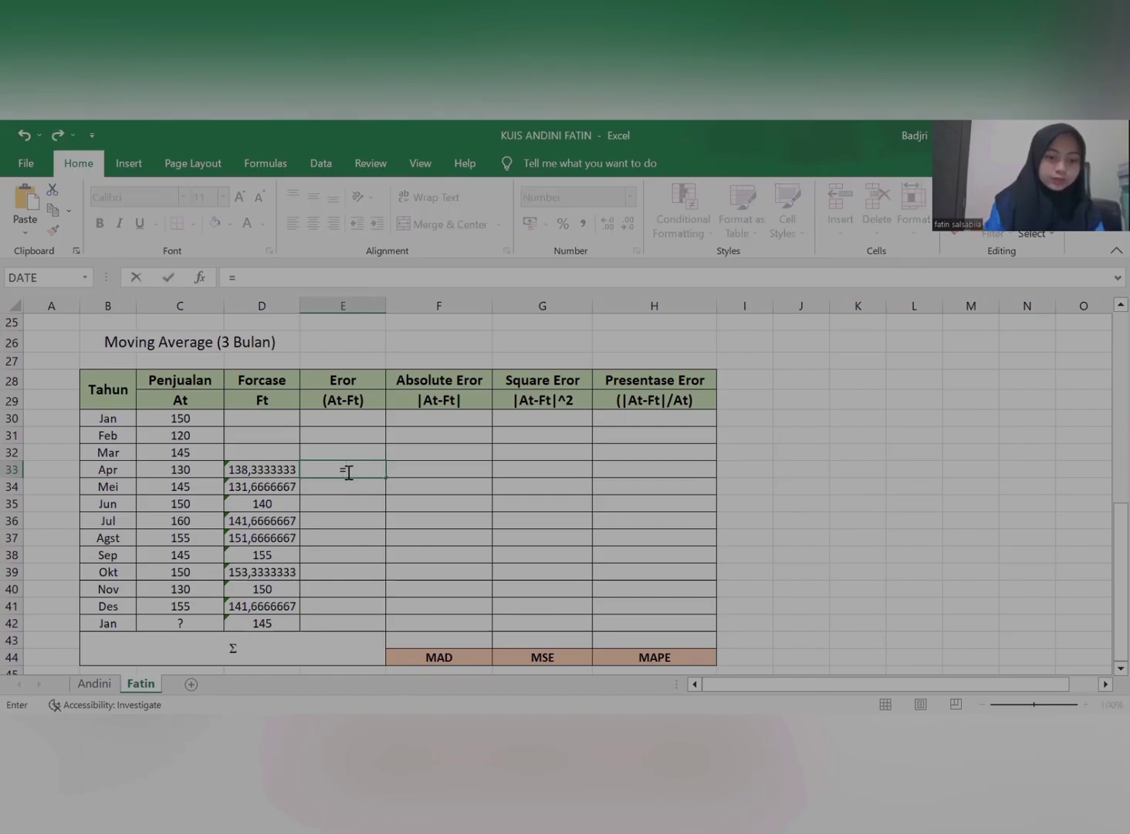
{"action": "left_click", "coordinate": [290, 469]}
{"action": "type", "text": "-"}
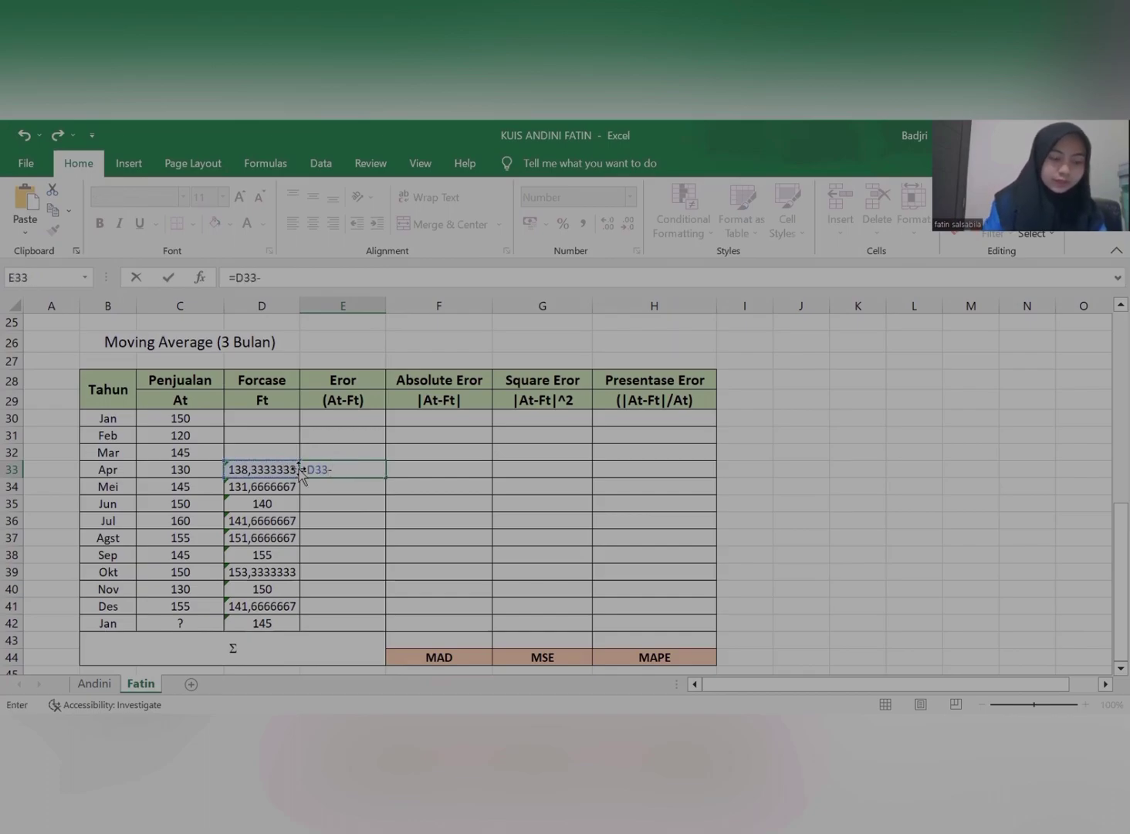
{"action": "left_click", "coordinate": [218, 468]}
{"action": "key", "text": "Return"}
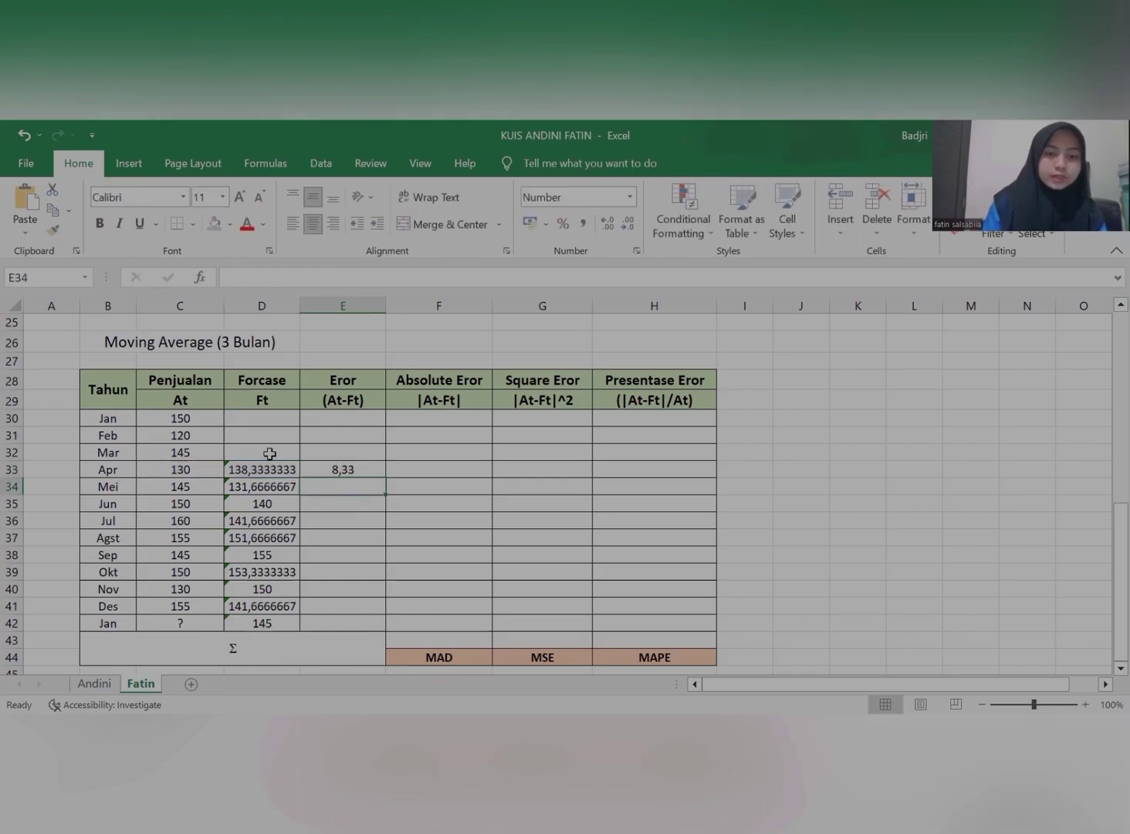
{"action": "left_click", "coordinate": [339, 464]}
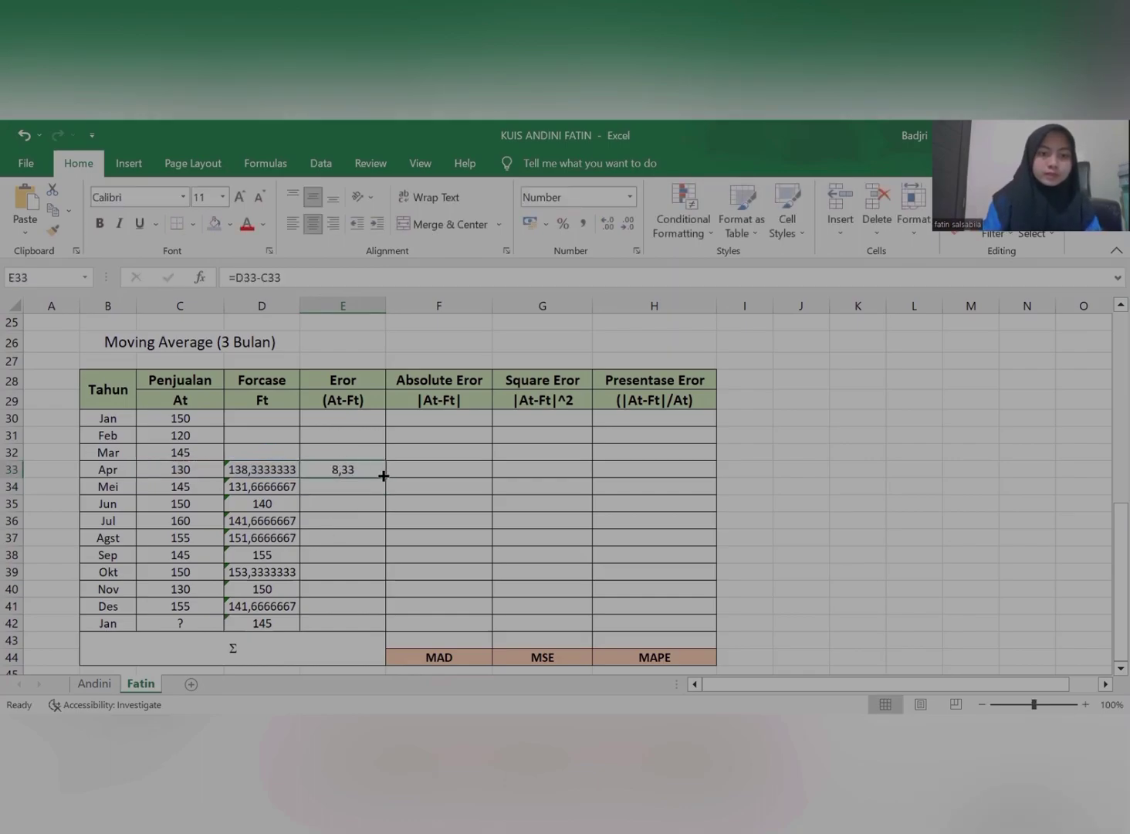
{"action": "left_click_drag", "start_coordinate": [385, 475], "coordinate": [367, 625]}
{"action": "left_click", "coordinate": [367, 626]}
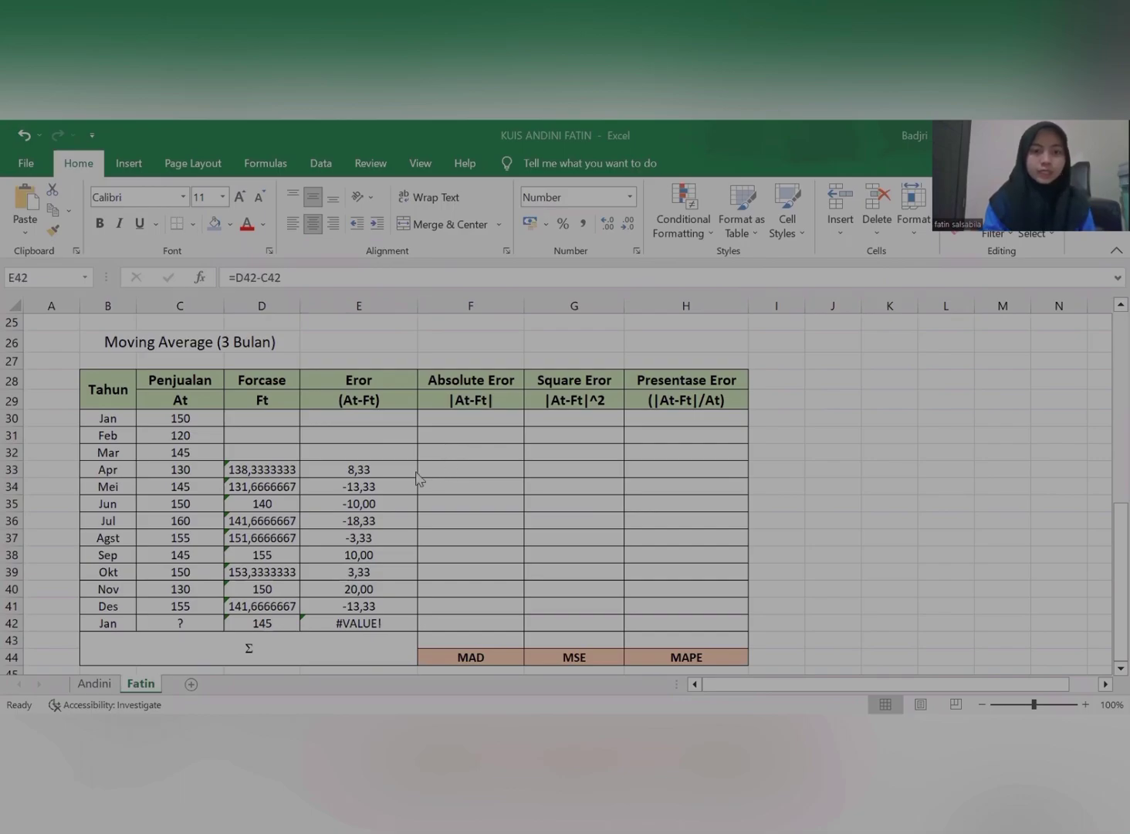
Step: Calculate April's absolute error in F33 with =ABS(E33) and fill the formula down through F42
{"action": "left_click", "coordinate": [464, 467]}
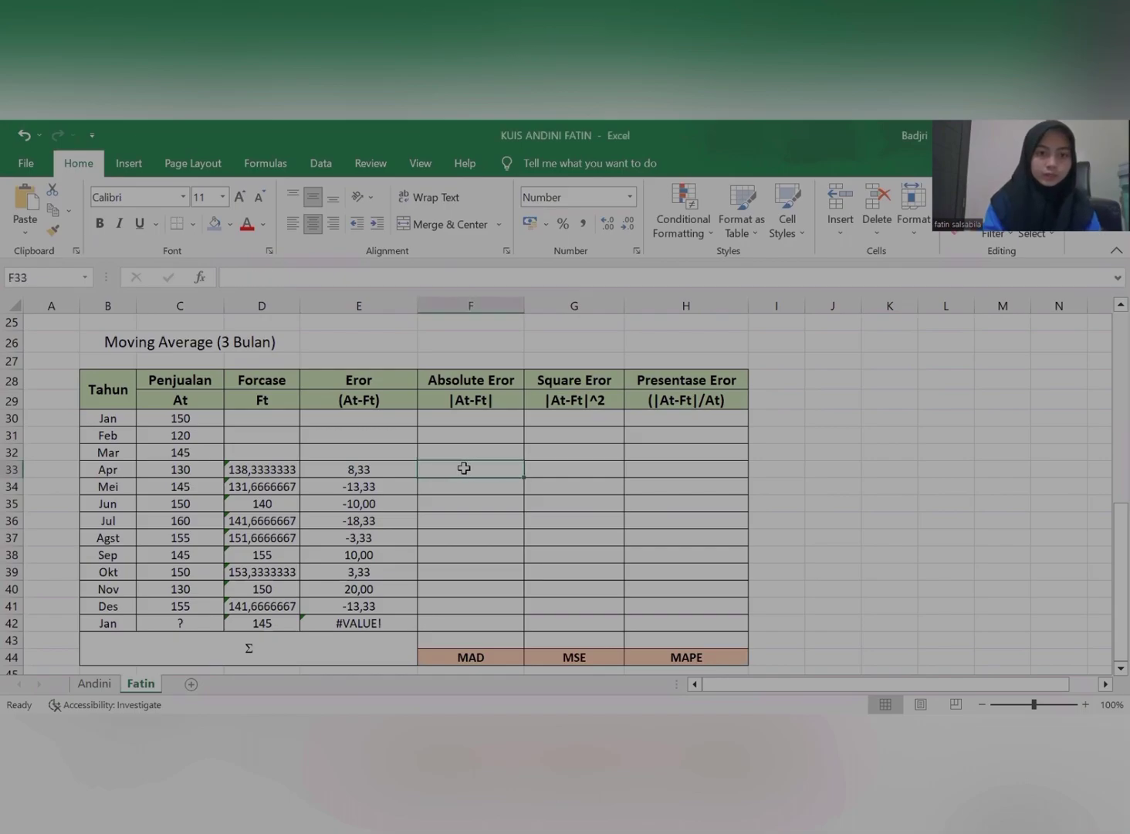
{"action": "type", "text": "="}
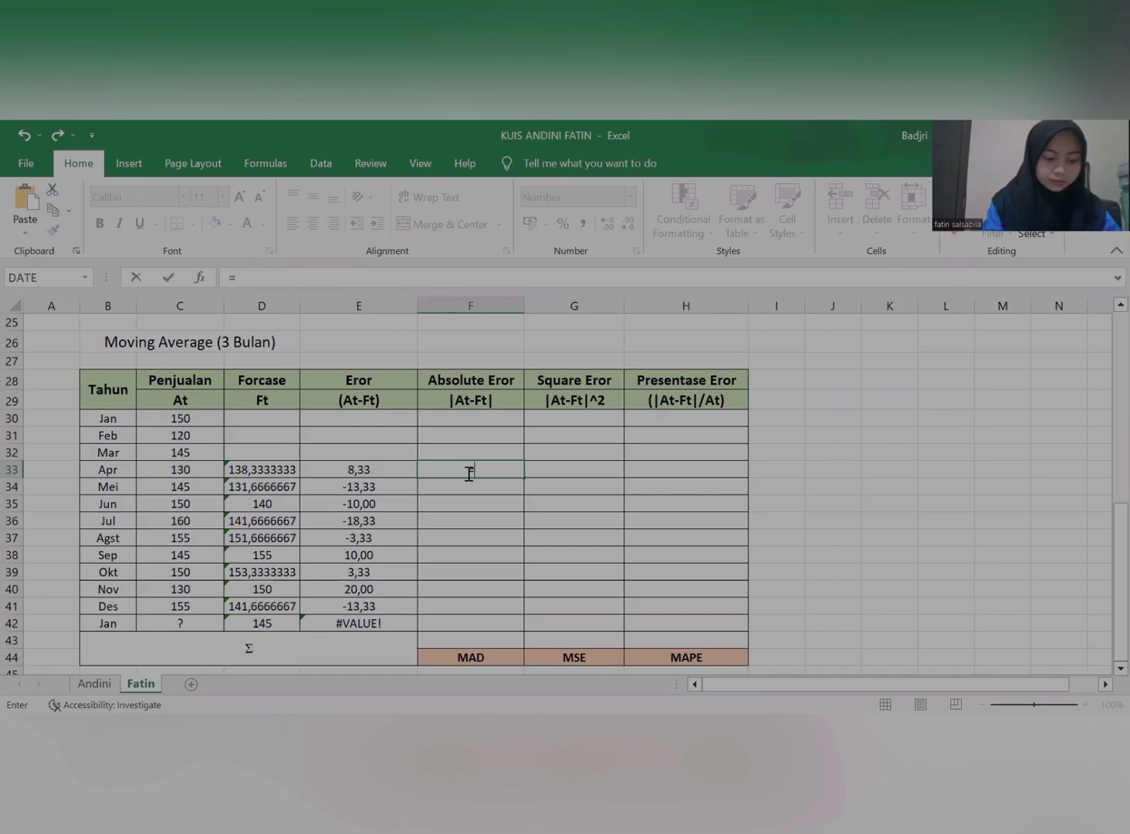
{"action": "type", "text": "abs"}
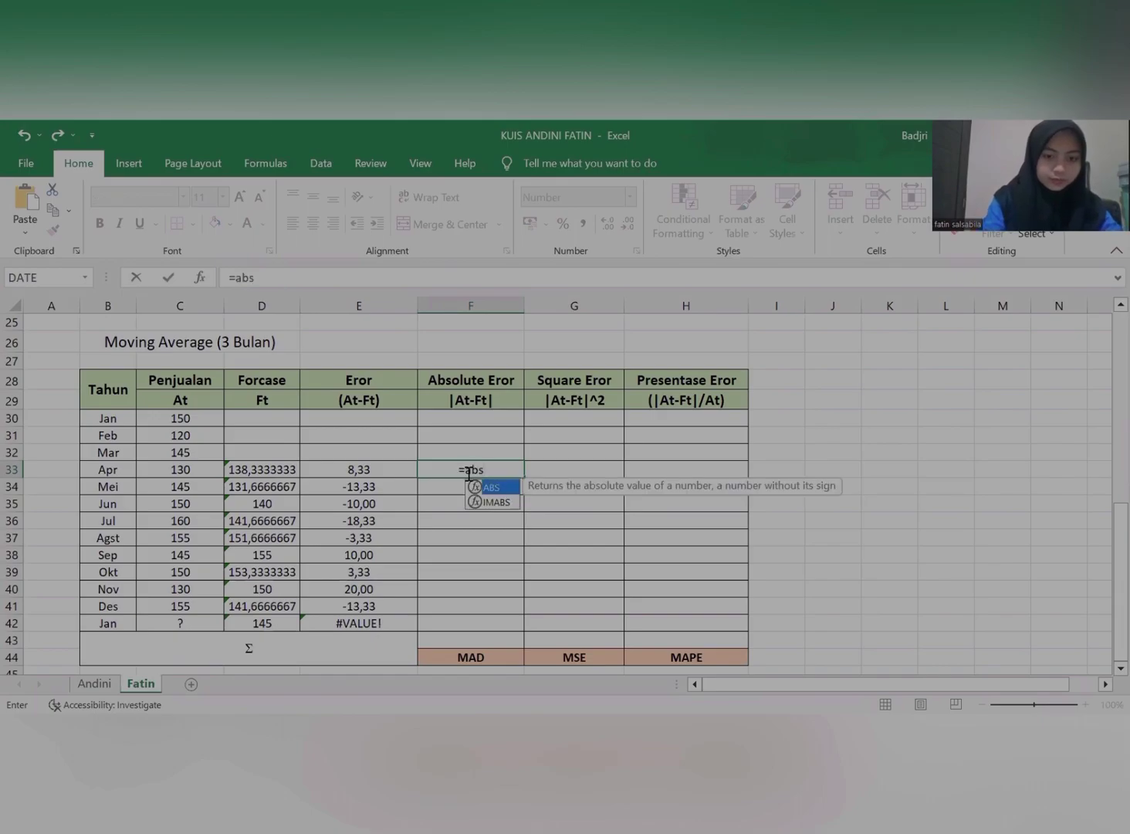
{"action": "type", "text": "("}
{"action": "left_click", "coordinate": [398, 469]}
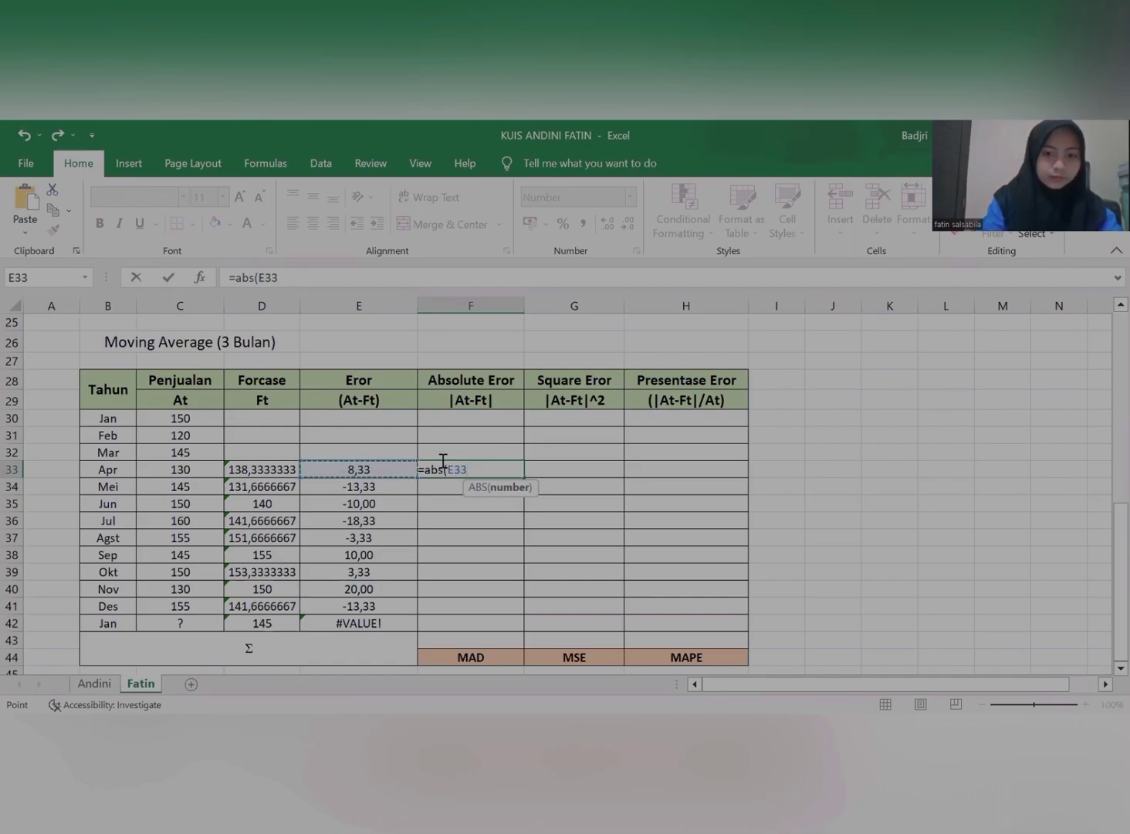
{"action": "type", "text": ")"}
{"action": "key", "text": "Return"}
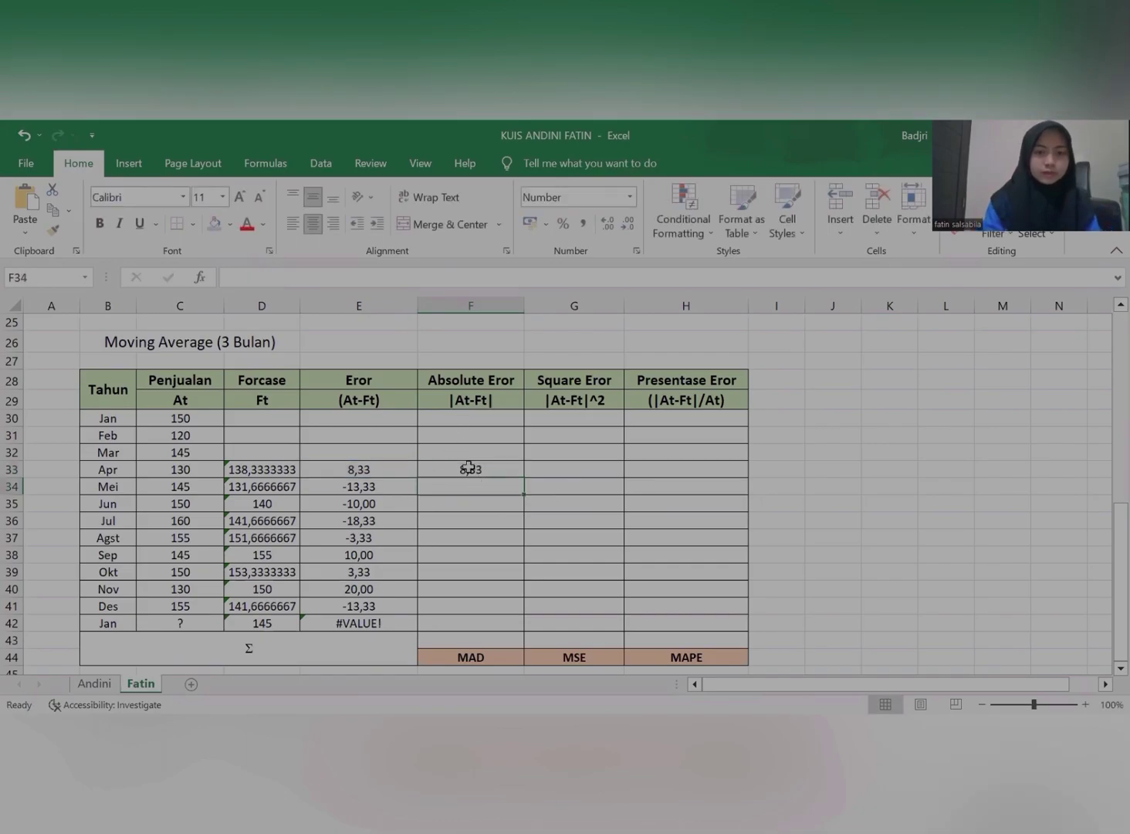
{"action": "left_click", "coordinate": [466, 470]}
{"action": "left_click_drag", "start_coordinate": [522, 479], "coordinate": [514, 627]}
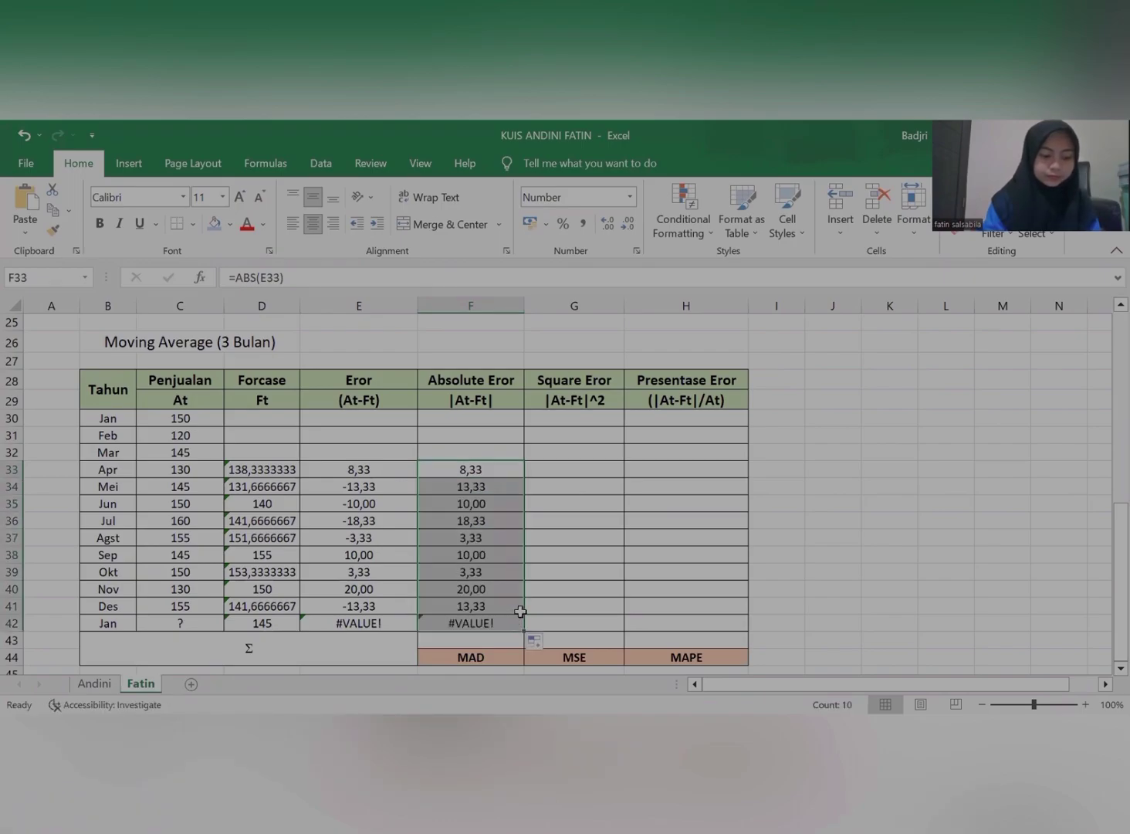
Step: Calculate April's squared error in G33 with =F33^2 and fill the formula down through December (G41)
{"action": "left_click", "coordinate": [558, 474]}
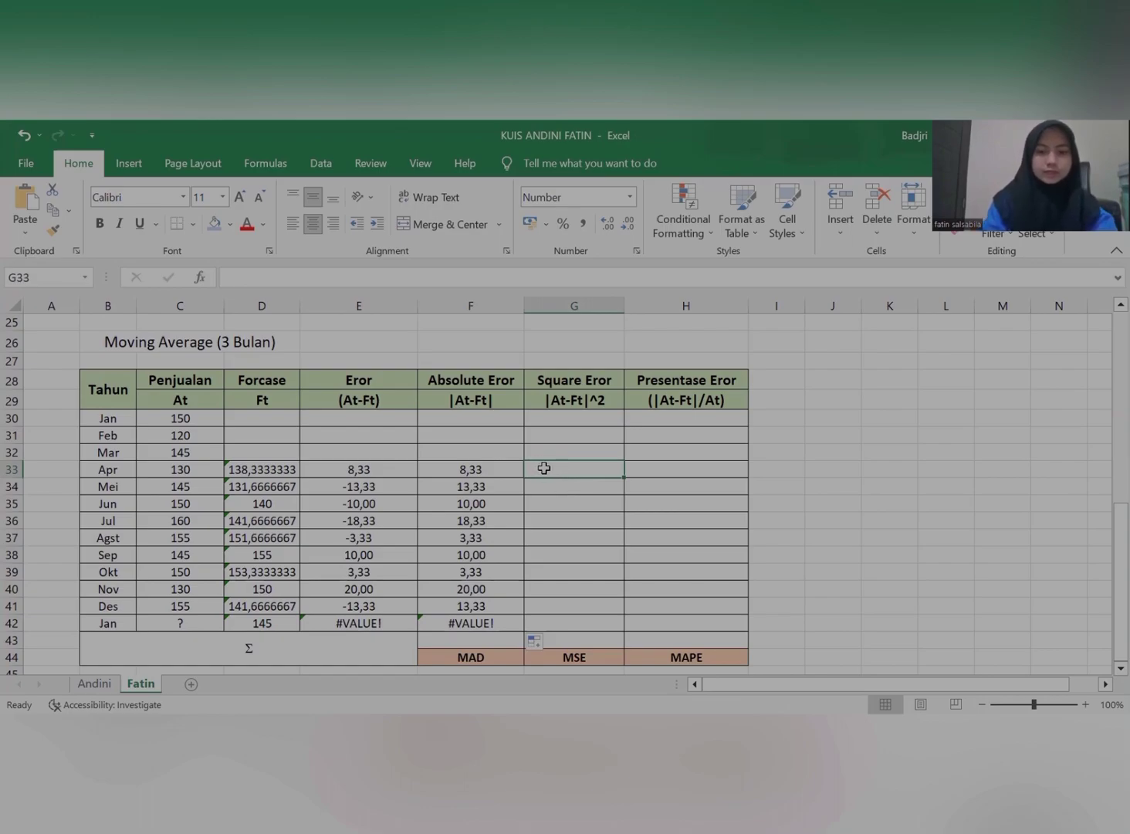
{"action": "type", "text": "="}
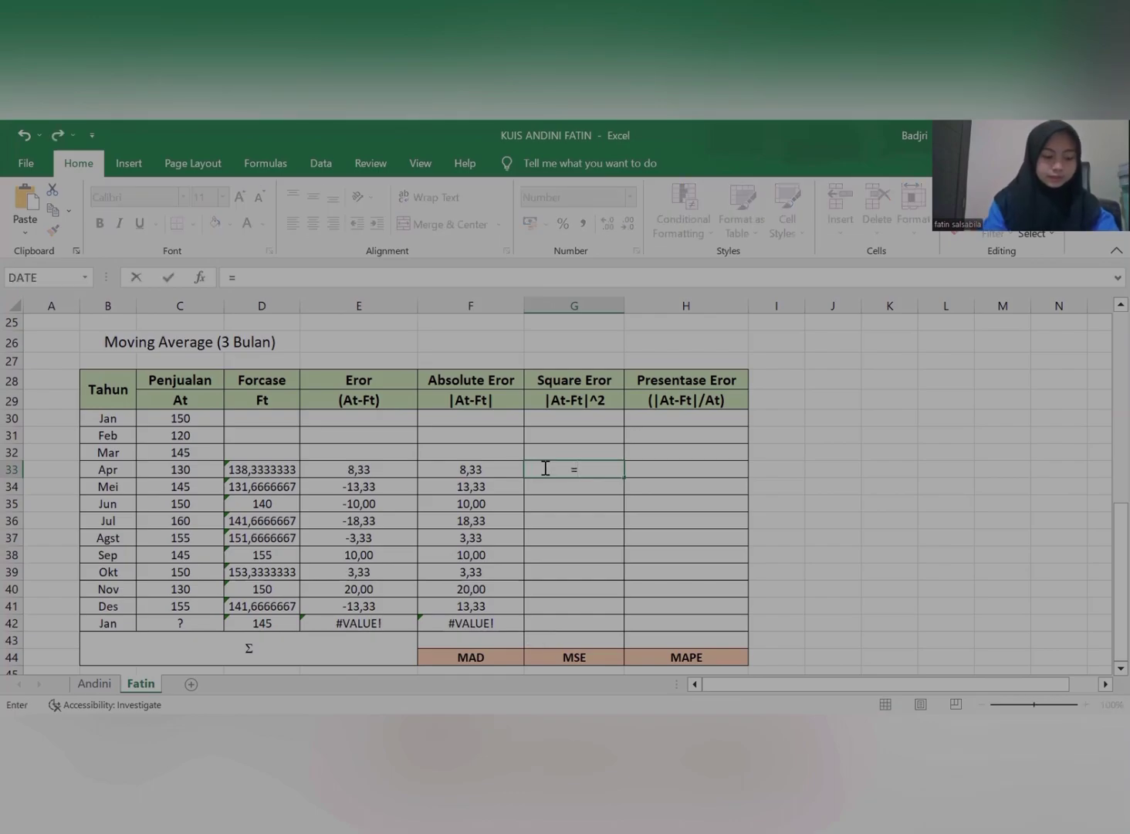
{"action": "left_click", "coordinate": [489, 464]}
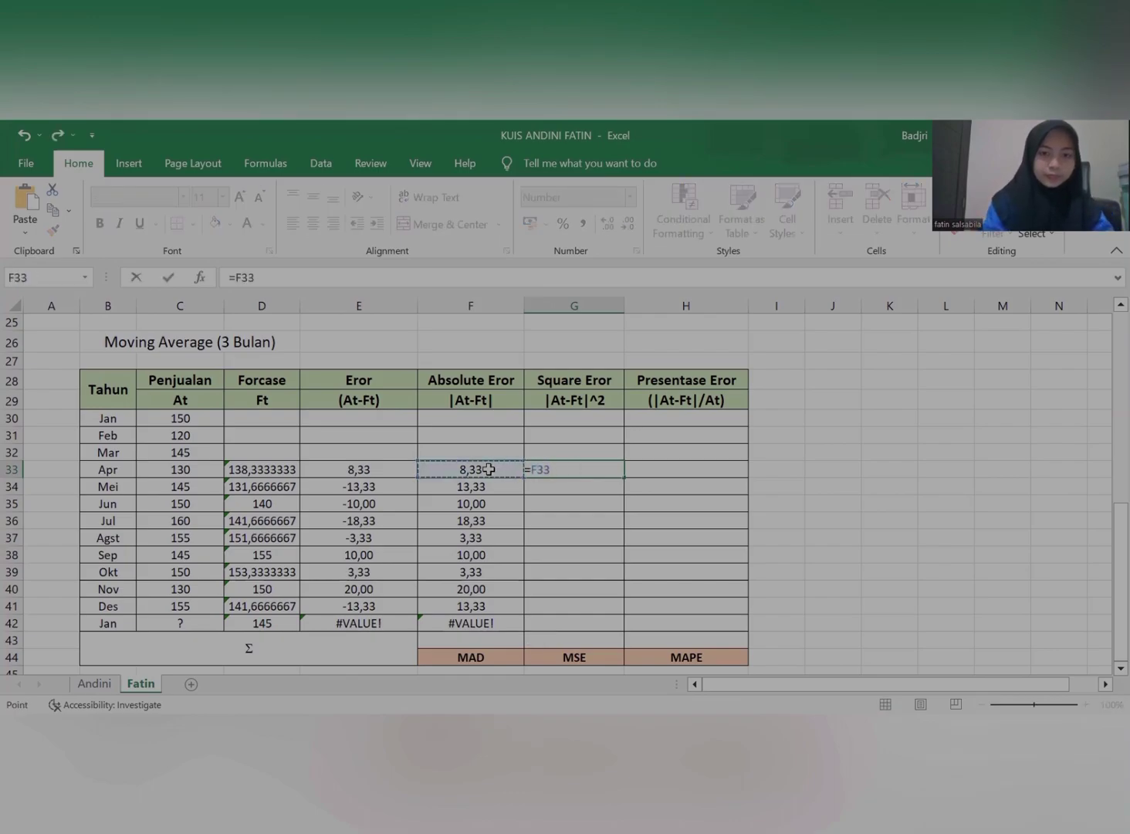
{"action": "type", "text": "^"}
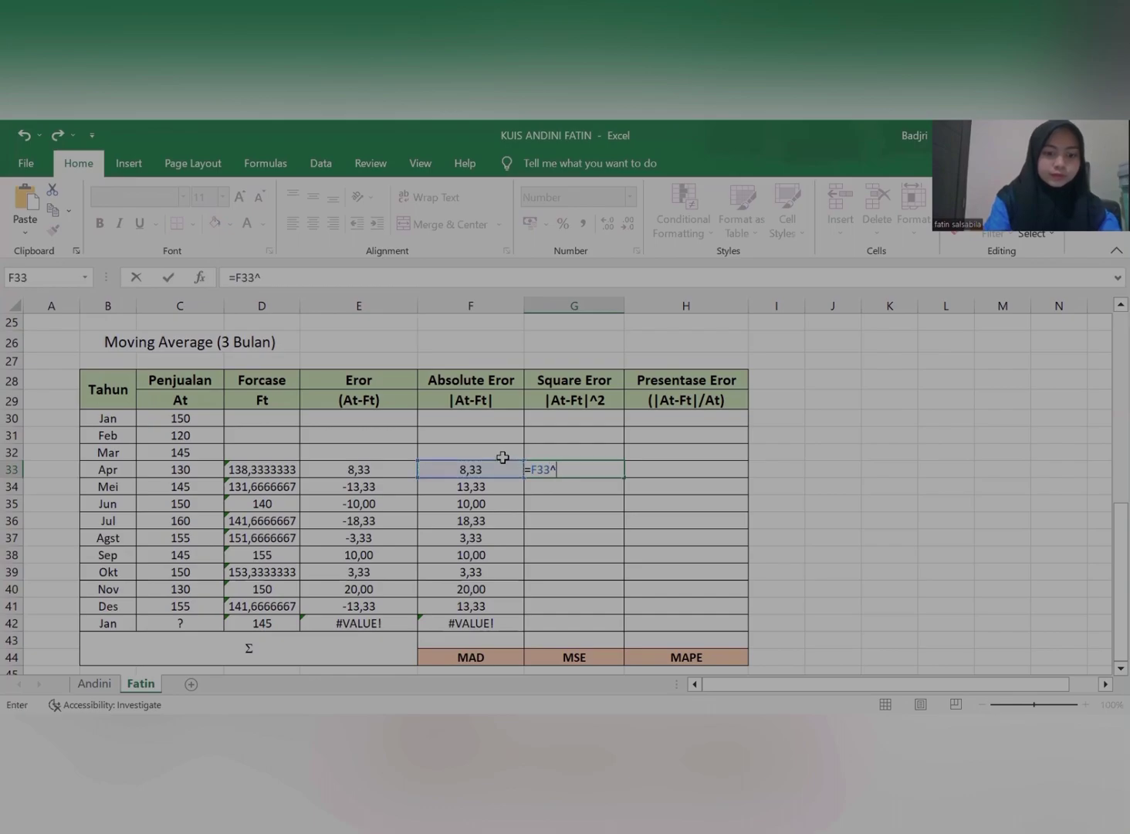
{"action": "type", "text": "2"}
{"action": "key", "text": "Return"}
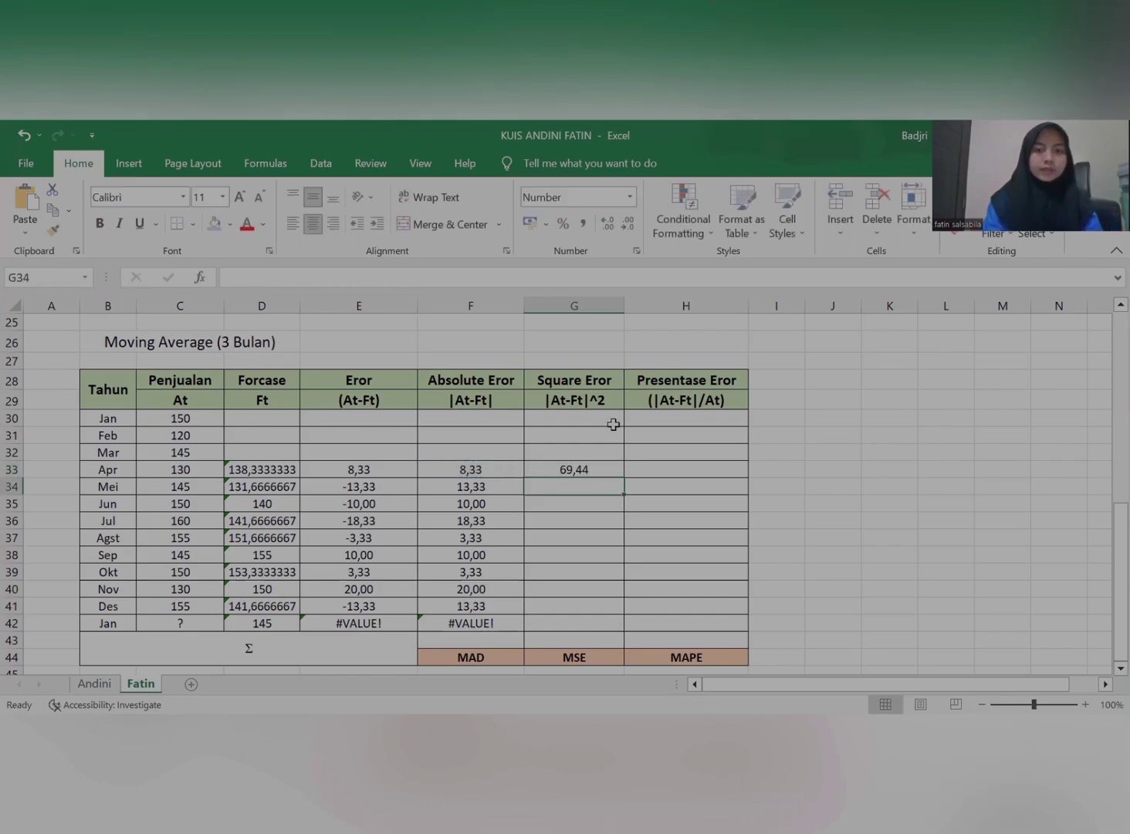
{"action": "left_click", "coordinate": [602, 468]}
{"action": "left_click_drag", "start_coordinate": [624, 476], "coordinate": [619, 620]}
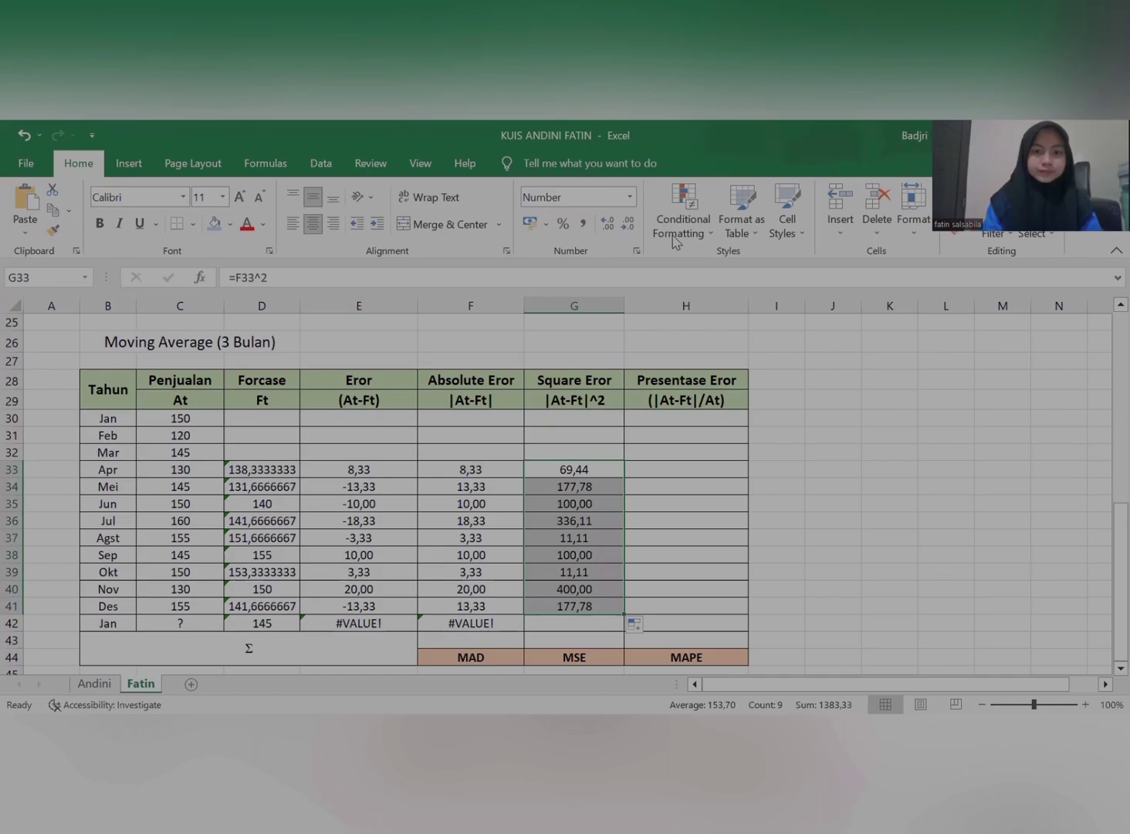
Step: Clear the formulas in the final Jan row's absolute error cell F42 and error cell E42
{"action": "left_click", "coordinate": [482, 623]}
{"action": "key", "text": "BackSpace"}
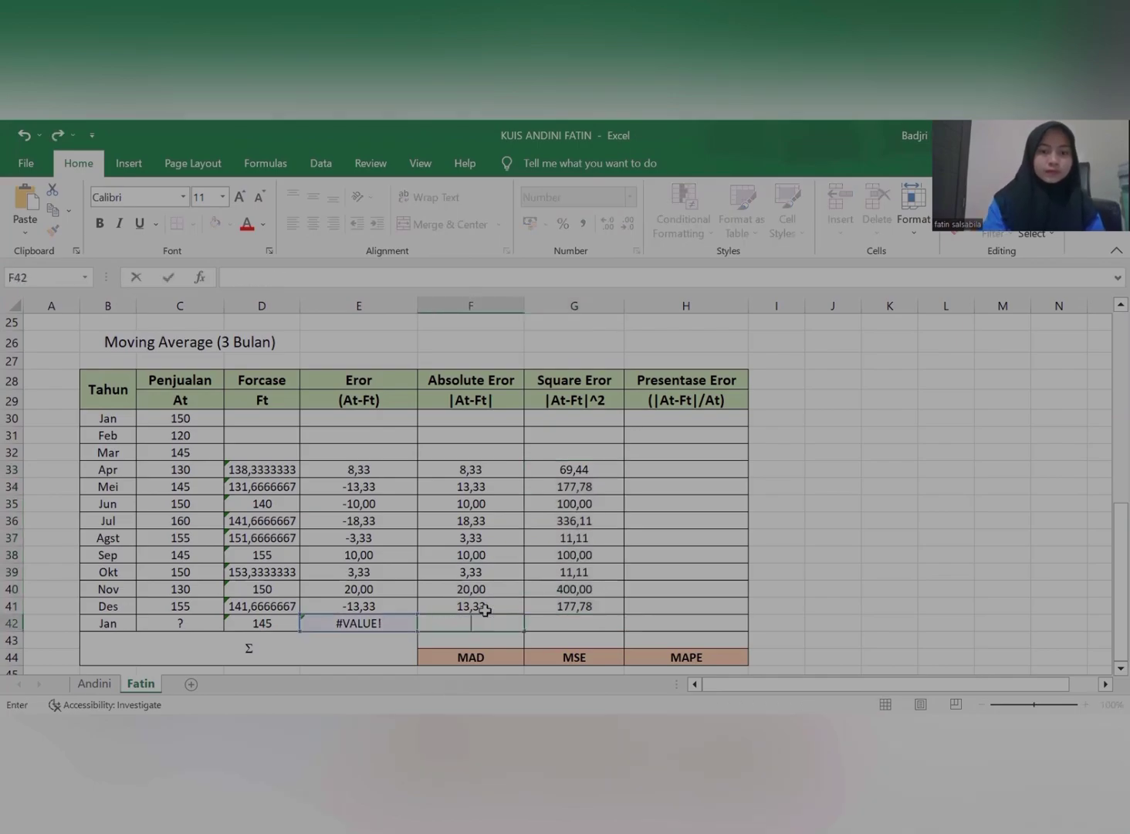
{"action": "left_click", "coordinate": [389, 622]}
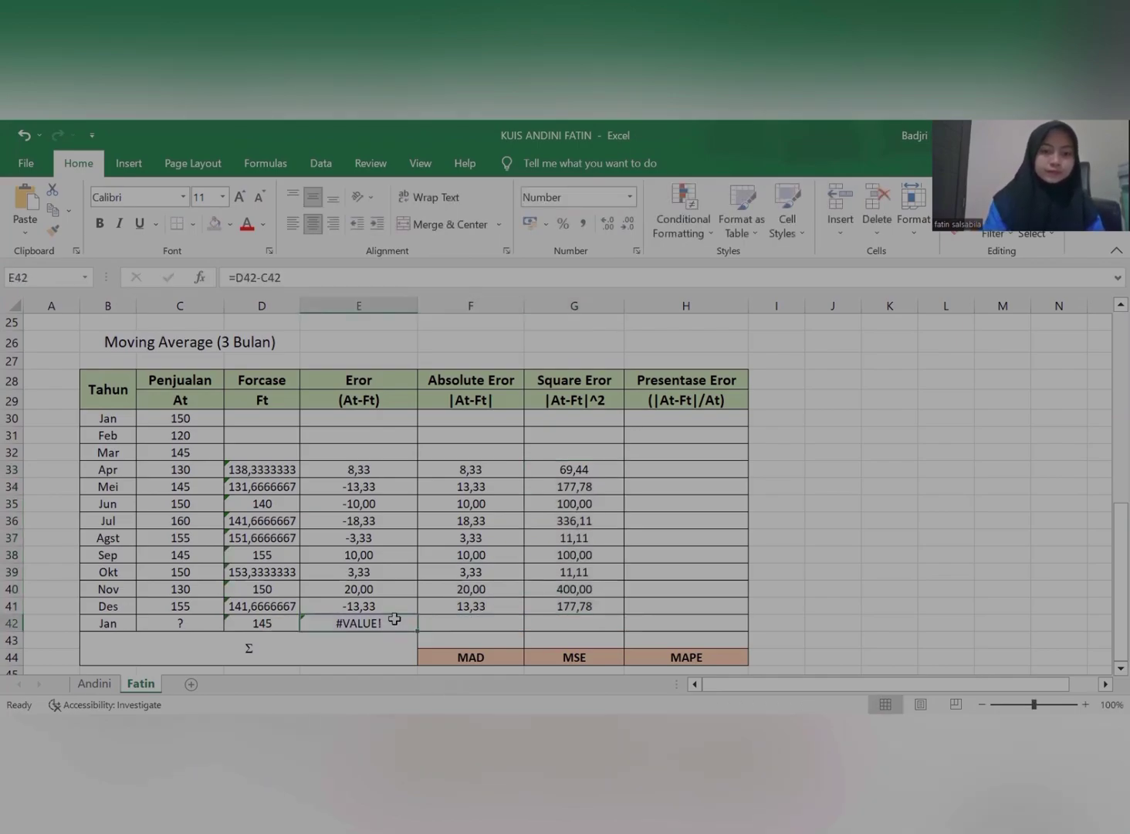
{"action": "key", "text": "BackSpace"}
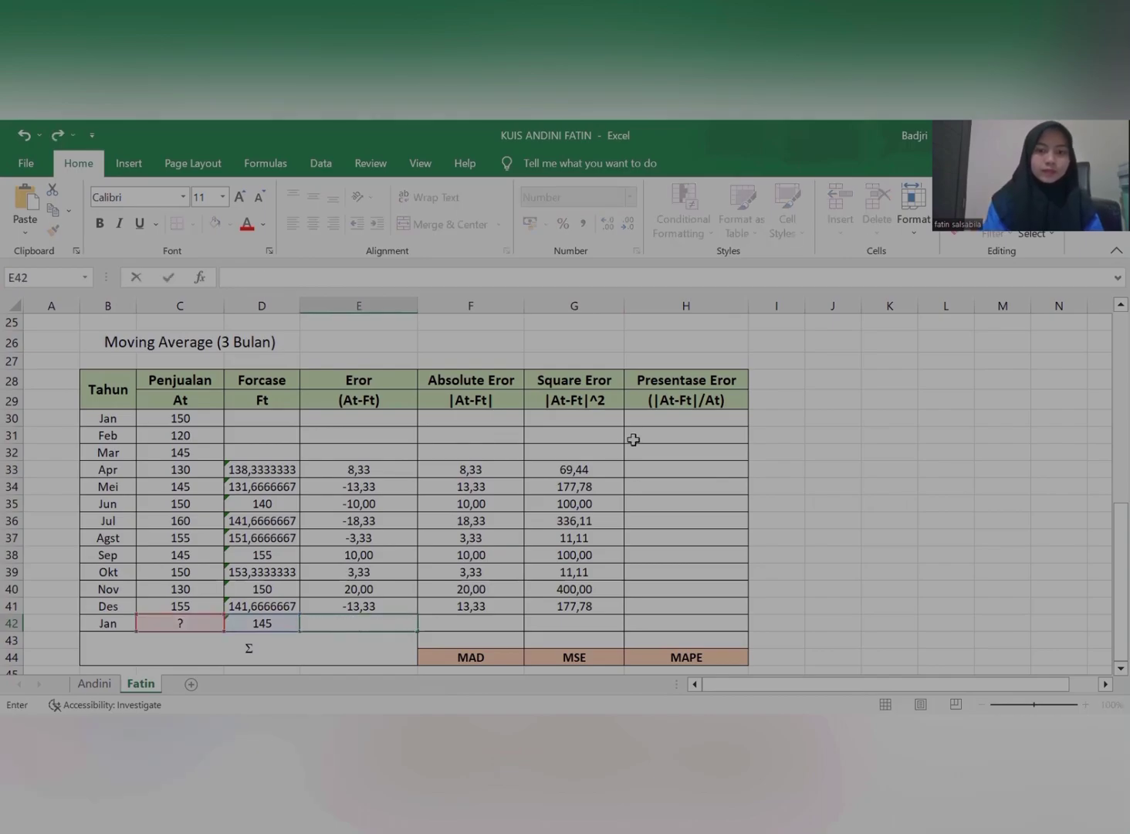
{"action": "left_click", "coordinate": [646, 469]}
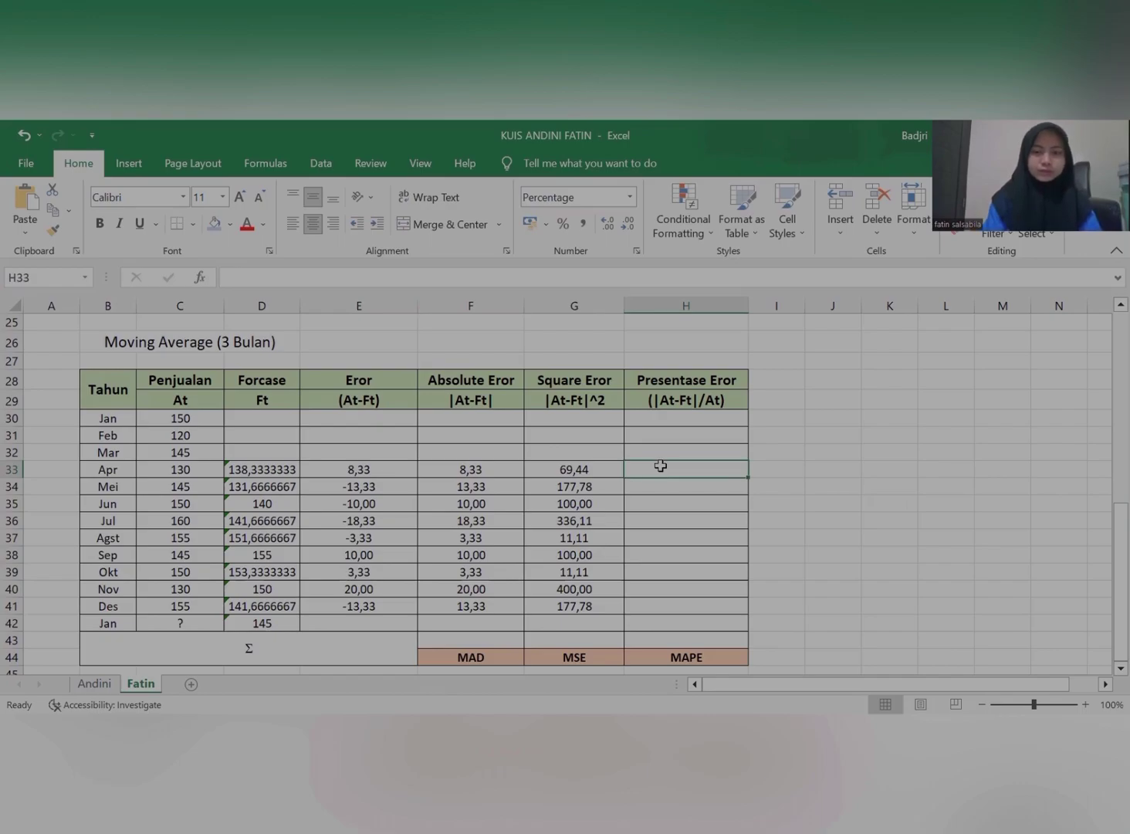
Step: Calculate April's percentage error in H33 with =F33/C33 and fill the formula down through December (H41)
{"action": "type", "text": "="}
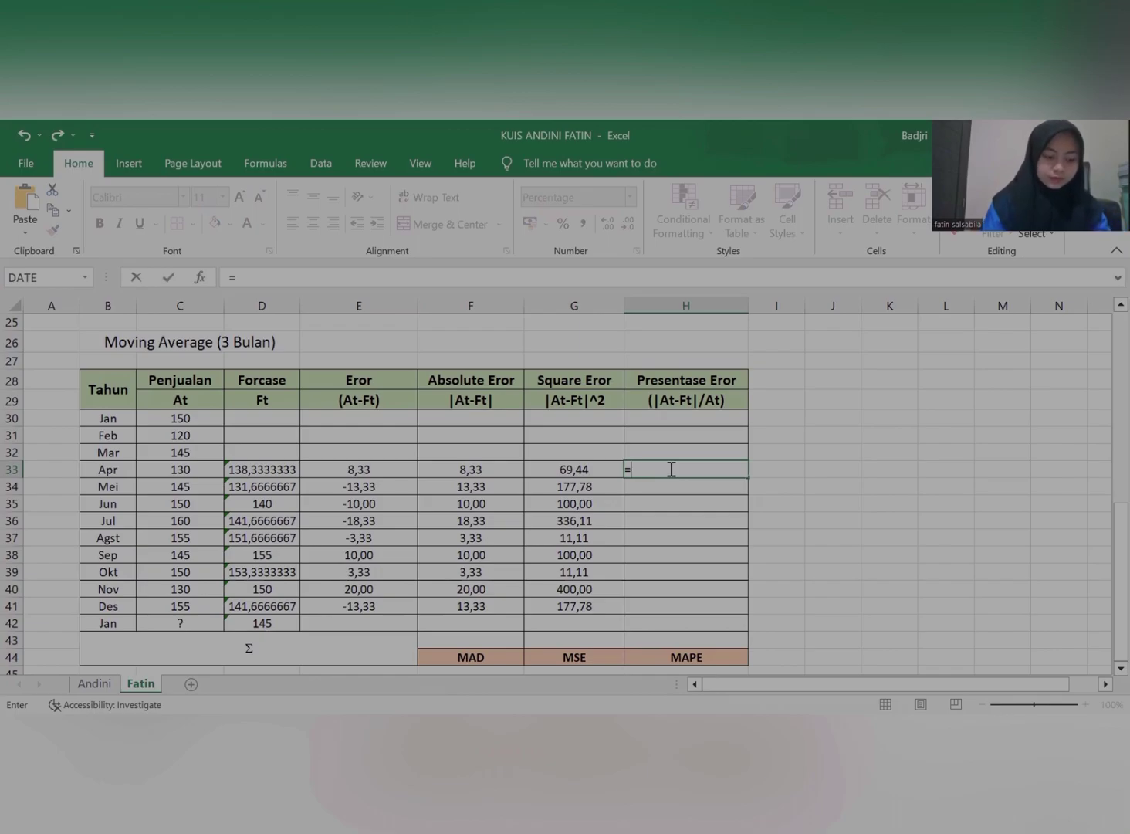
{"action": "left_click", "coordinate": [480, 469]}
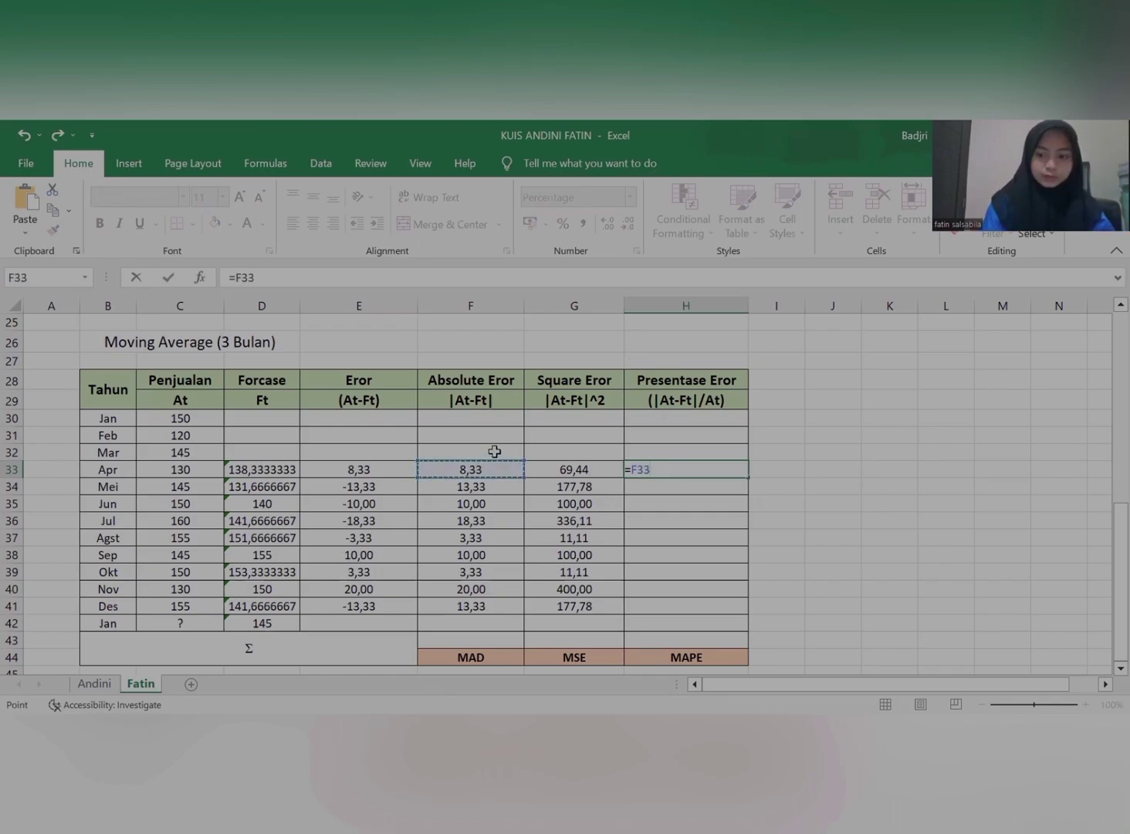
{"action": "type", "text": "/"}
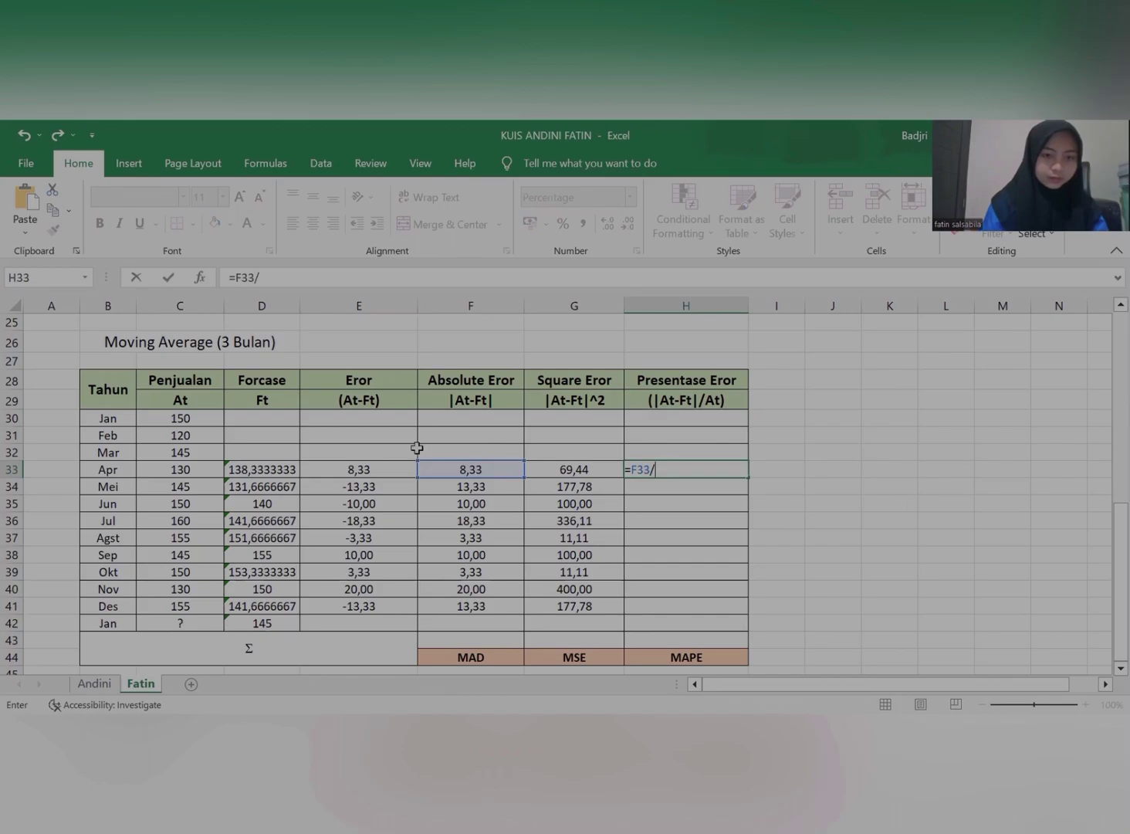
{"action": "left_click", "coordinate": [185, 471]}
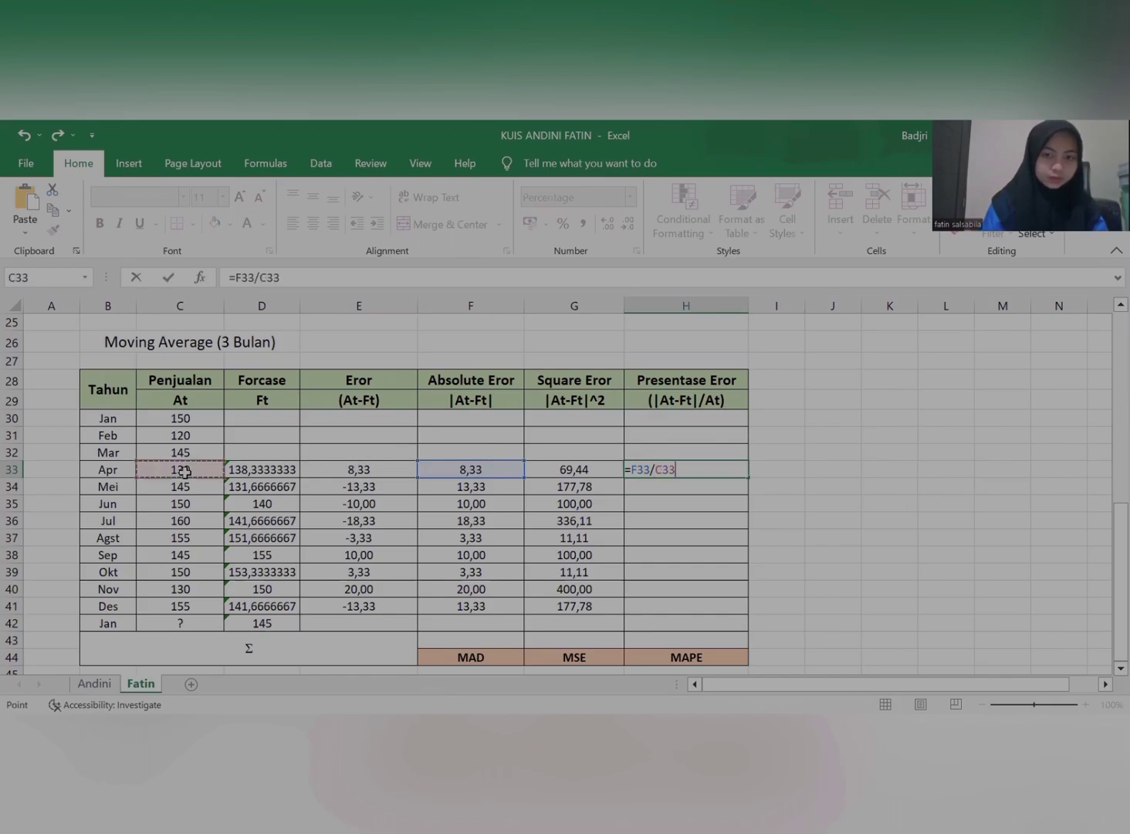
{"action": "key", "text": "Return"}
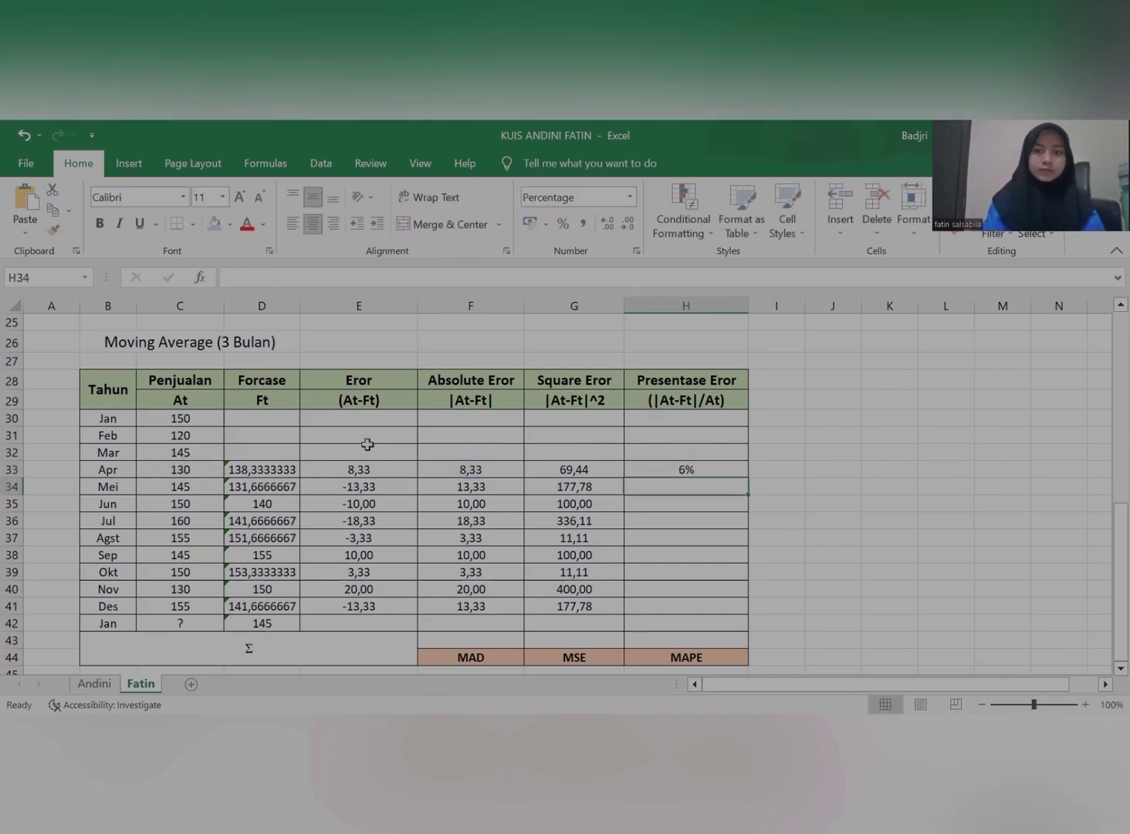
{"action": "left_click", "coordinate": [716, 467]}
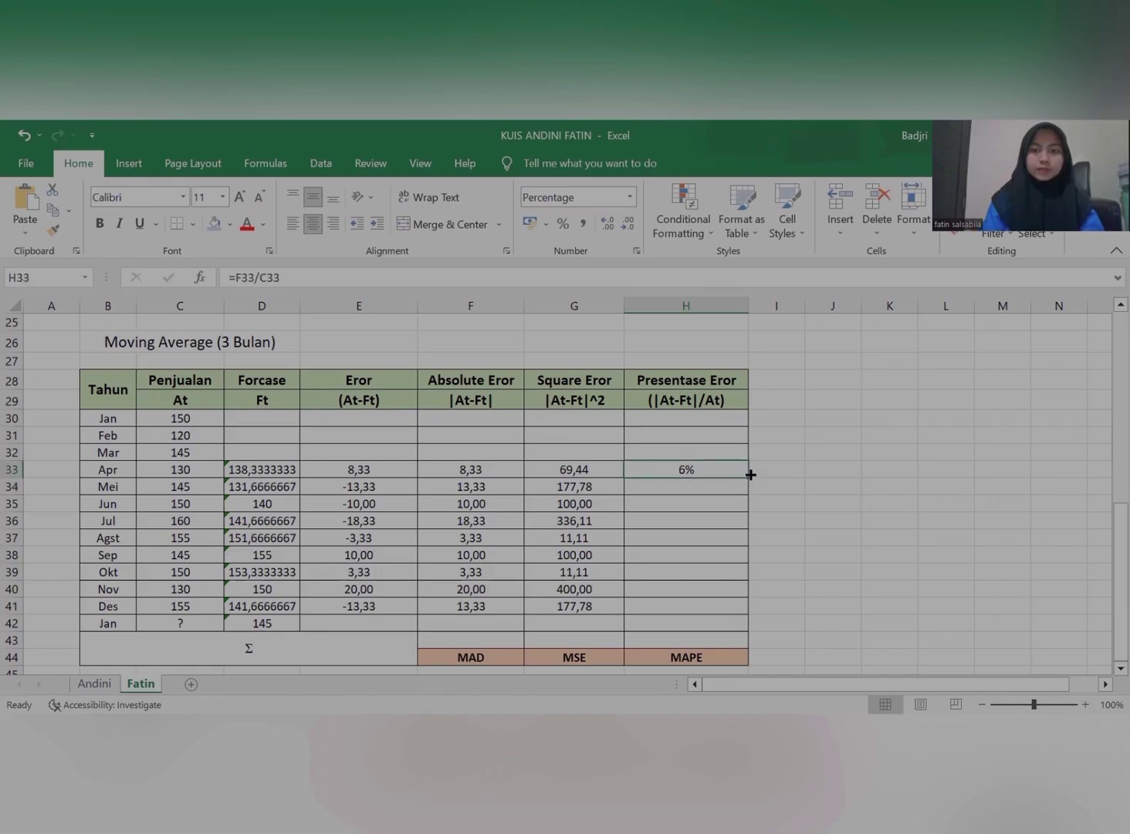
{"action": "left_click_drag", "start_coordinate": [747, 477], "coordinate": [750, 619]}
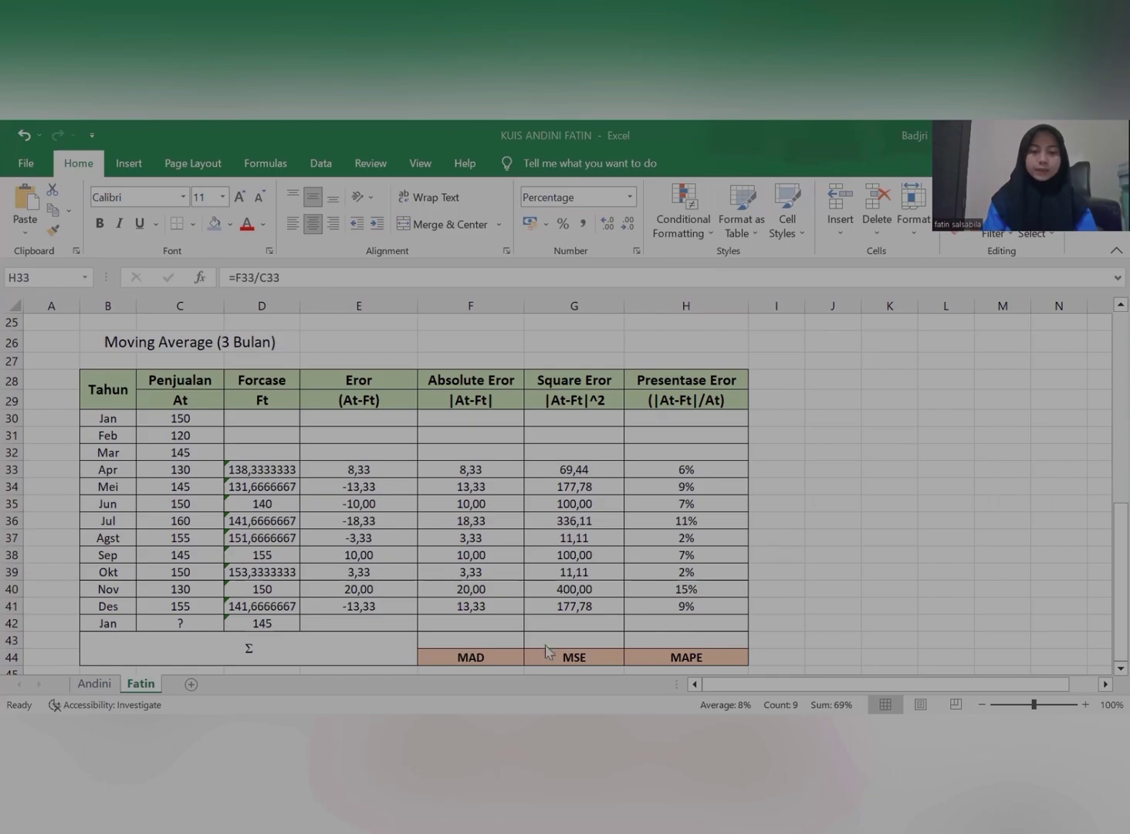
Step: Calculate the MAD in F43 with =AVERAGE(F33:F41) and fill the formula across to the MSE and MAPE cells G43 and H43
{"action": "left_click", "coordinate": [463, 639]}
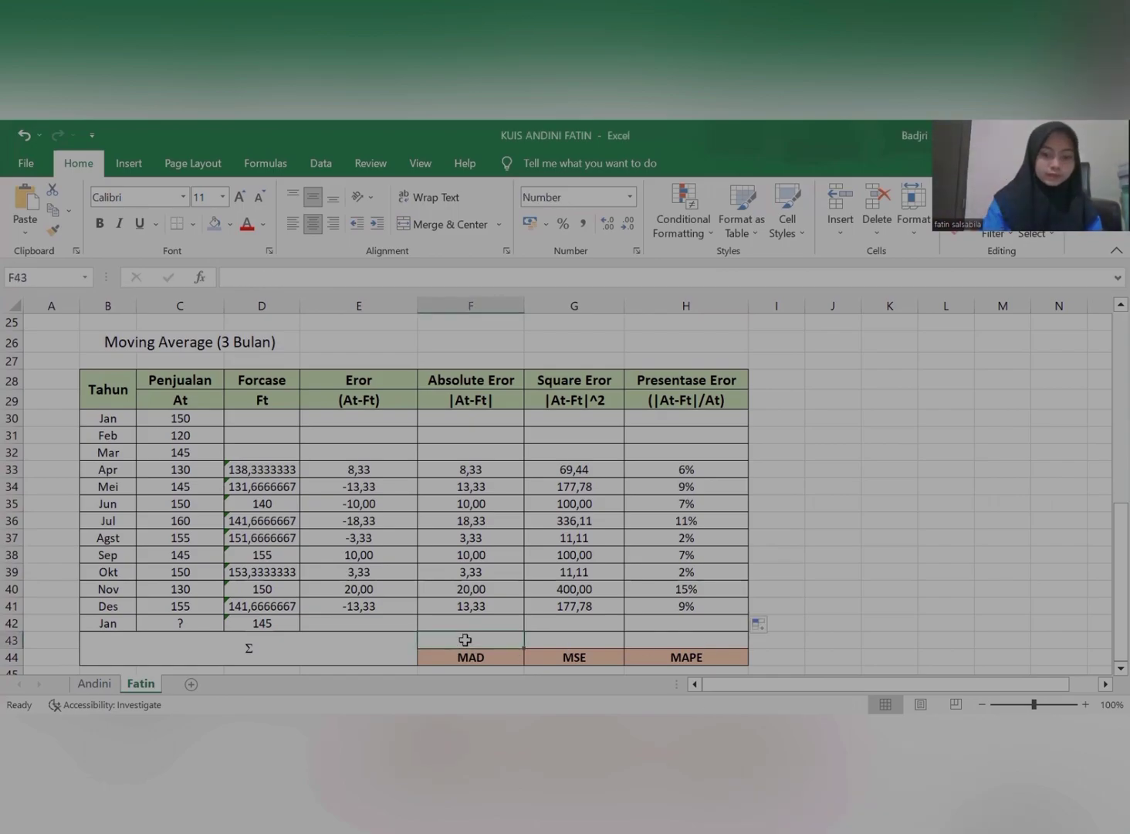
{"action": "type", "text": "="}
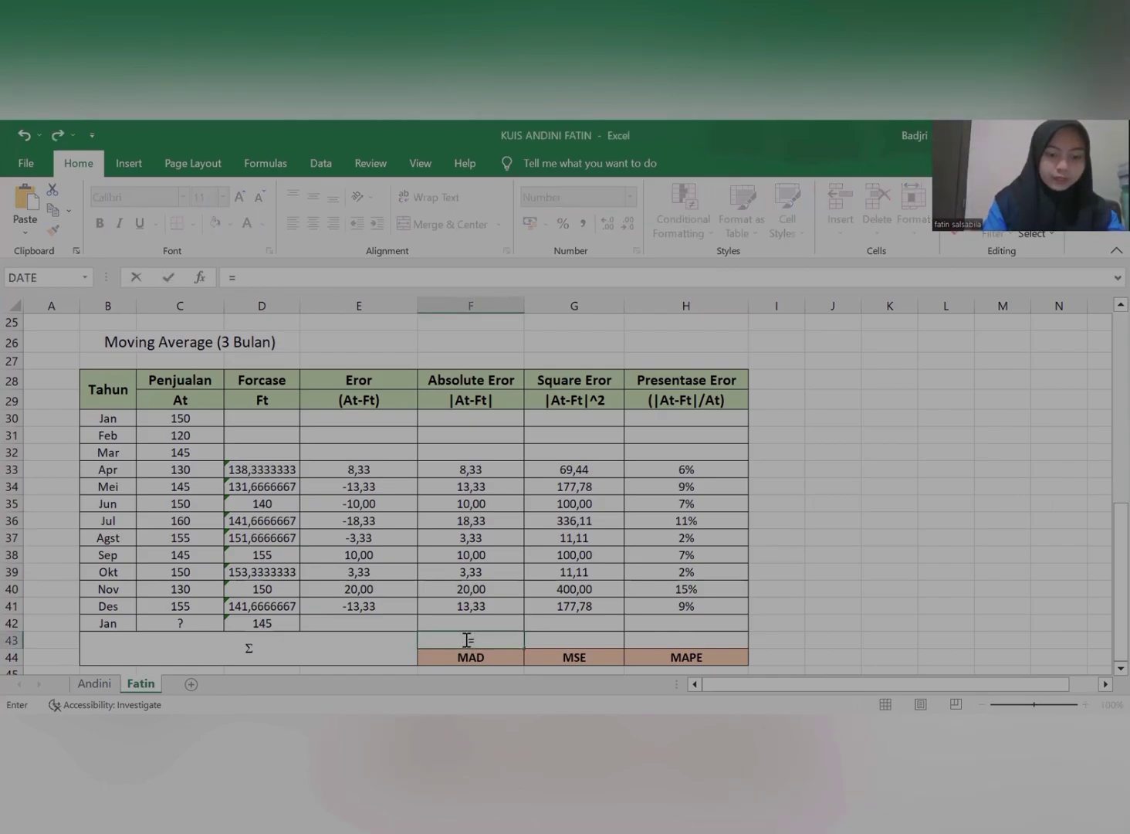
{"action": "type", "text": "average"}
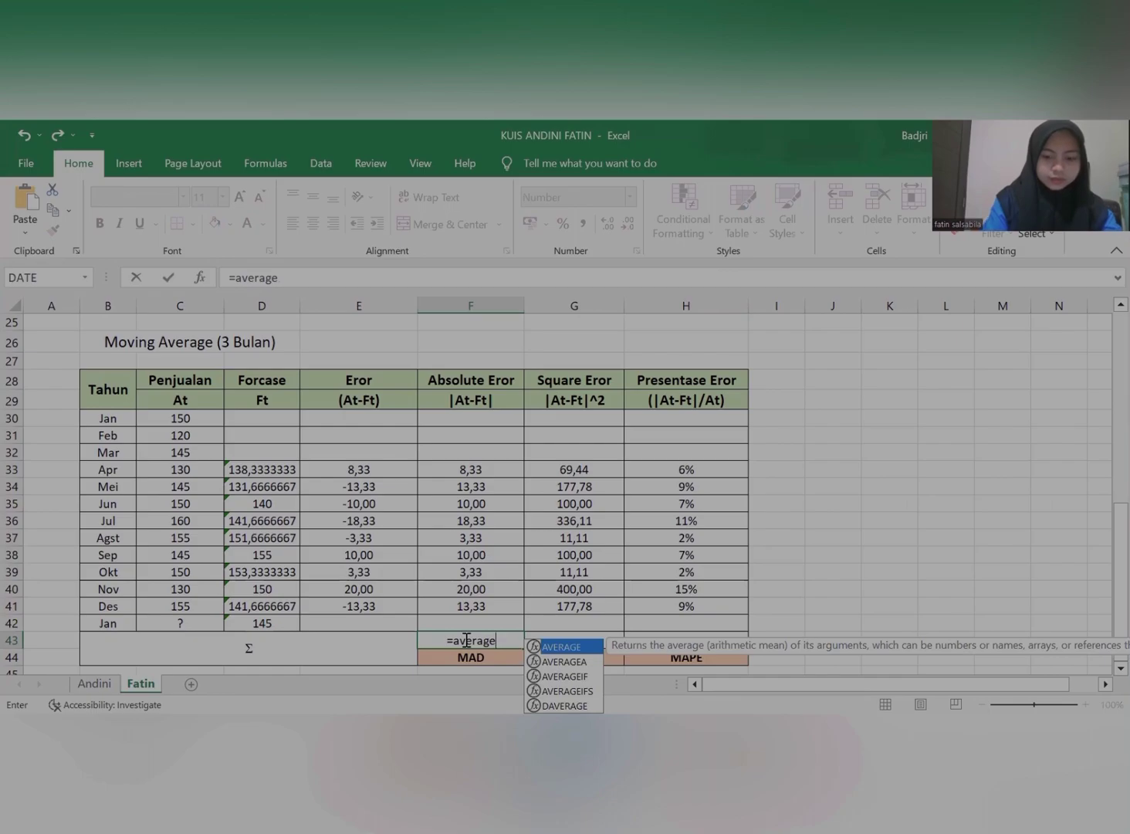
{"action": "type", "text": "("}
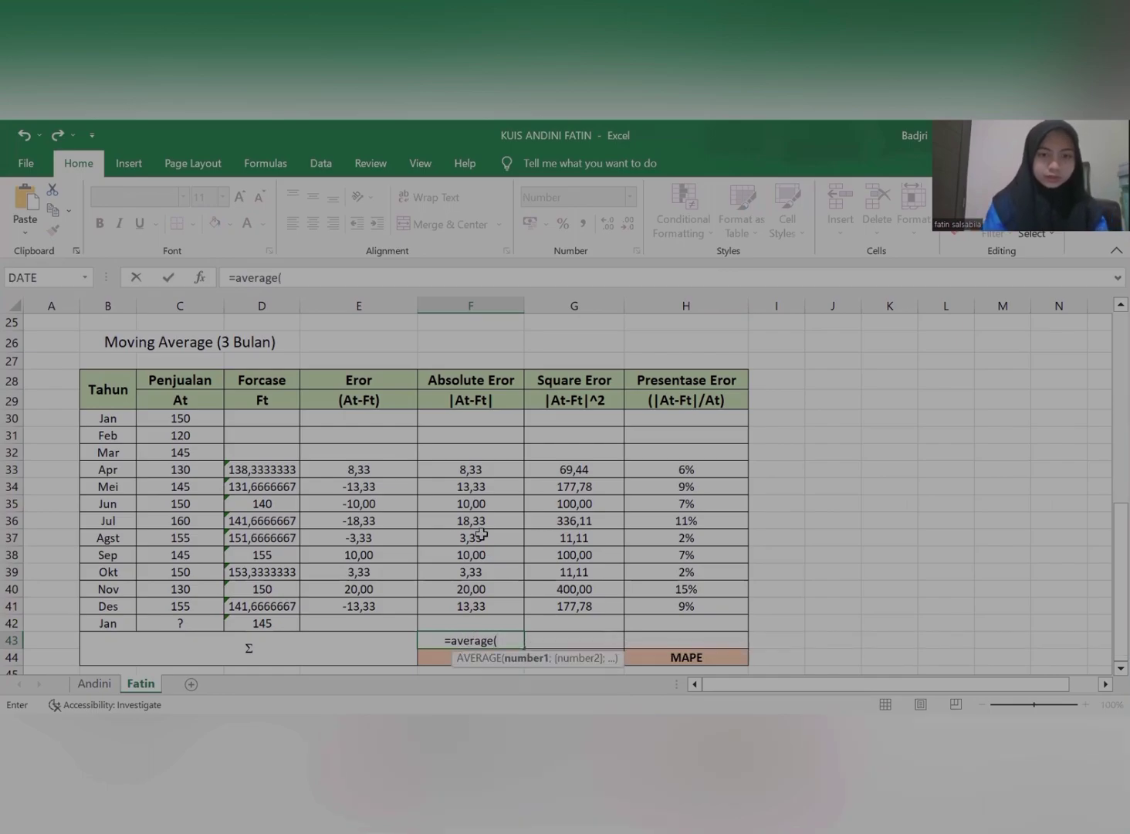
{"action": "left_click_drag", "start_coordinate": [434, 463], "coordinate": [486, 601]}
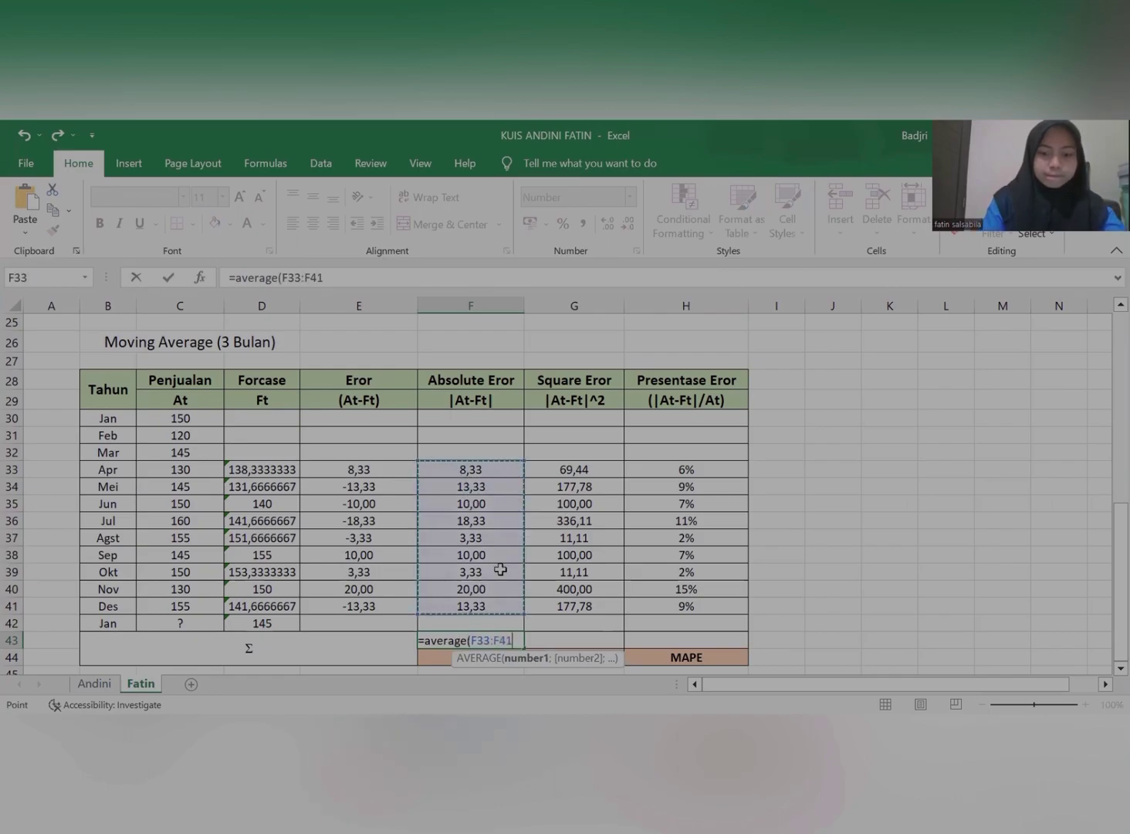
{"action": "key", "text": "Return"}
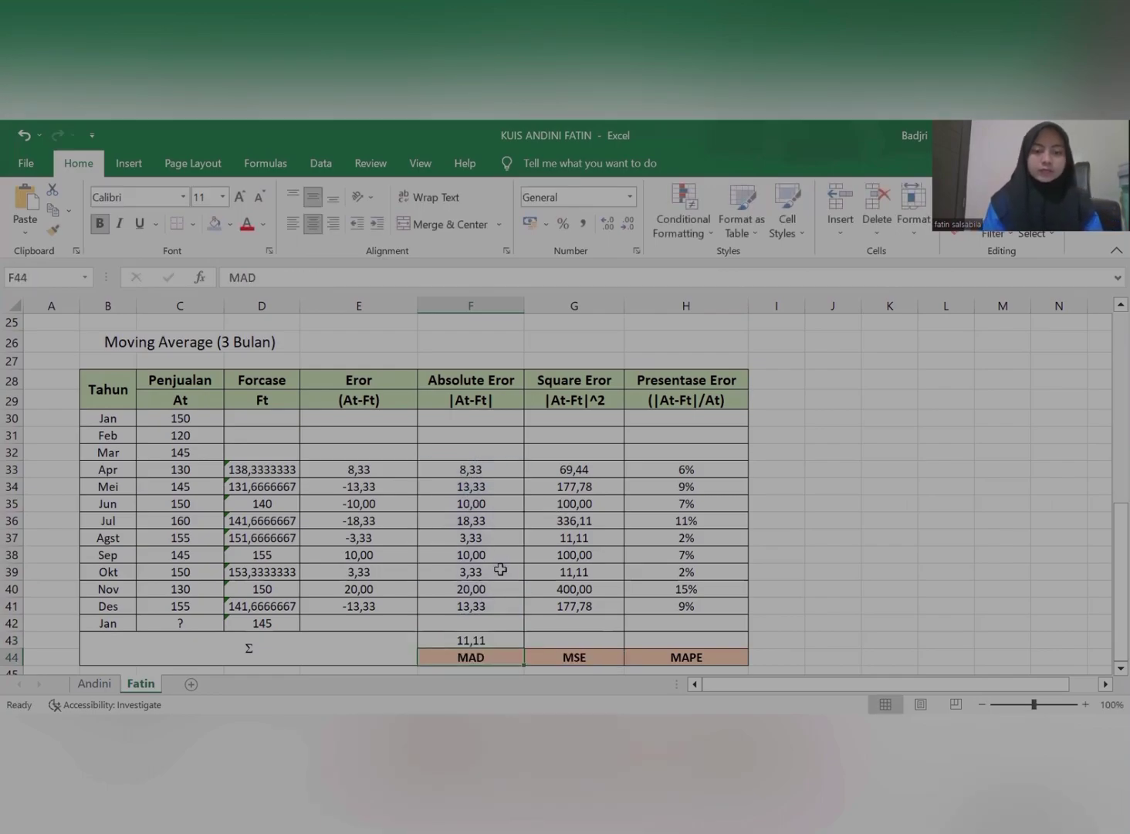
{"action": "left_click", "coordinate": [514, 641]}
{"action": "left_click_drag", "start_coordinate": [524, 649], "coordinate": [718, 636]}
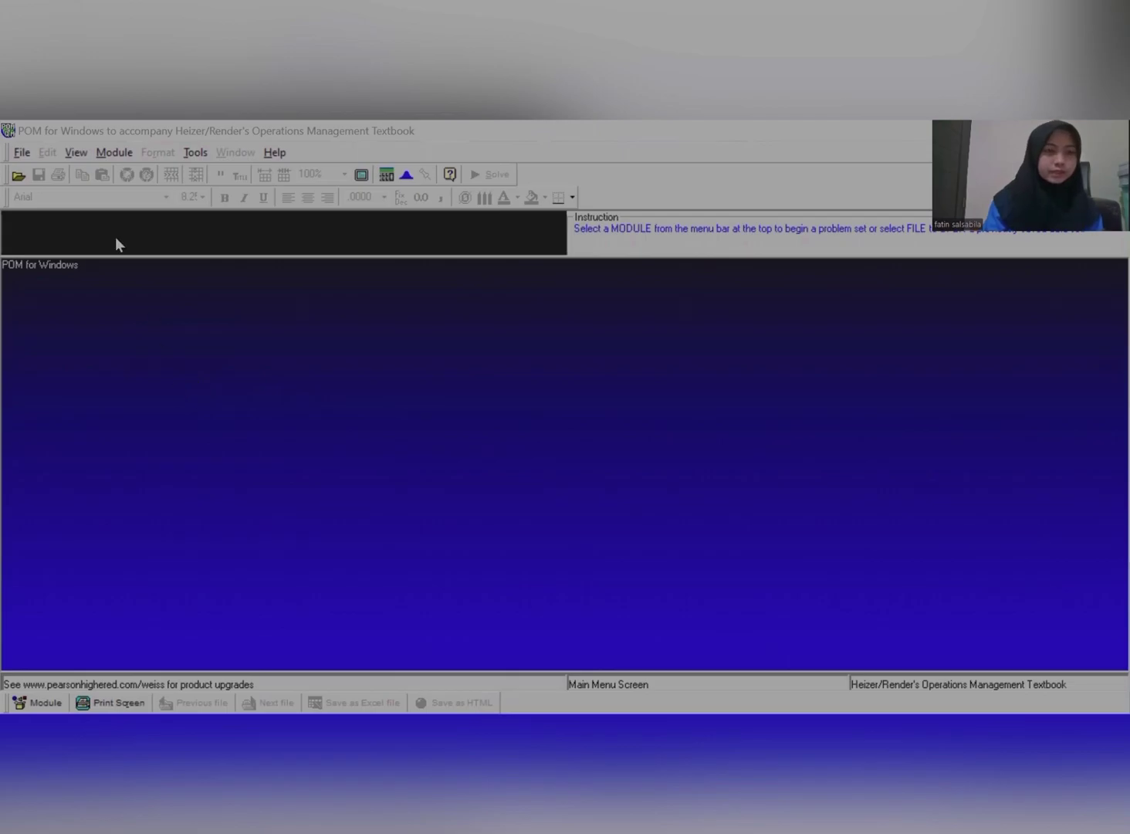
Step: Switch to POM for Windows, load the Forecasting module and start a new Time Series Analysis data set
{"action": "left_click", "coordinate": [114, 152]}
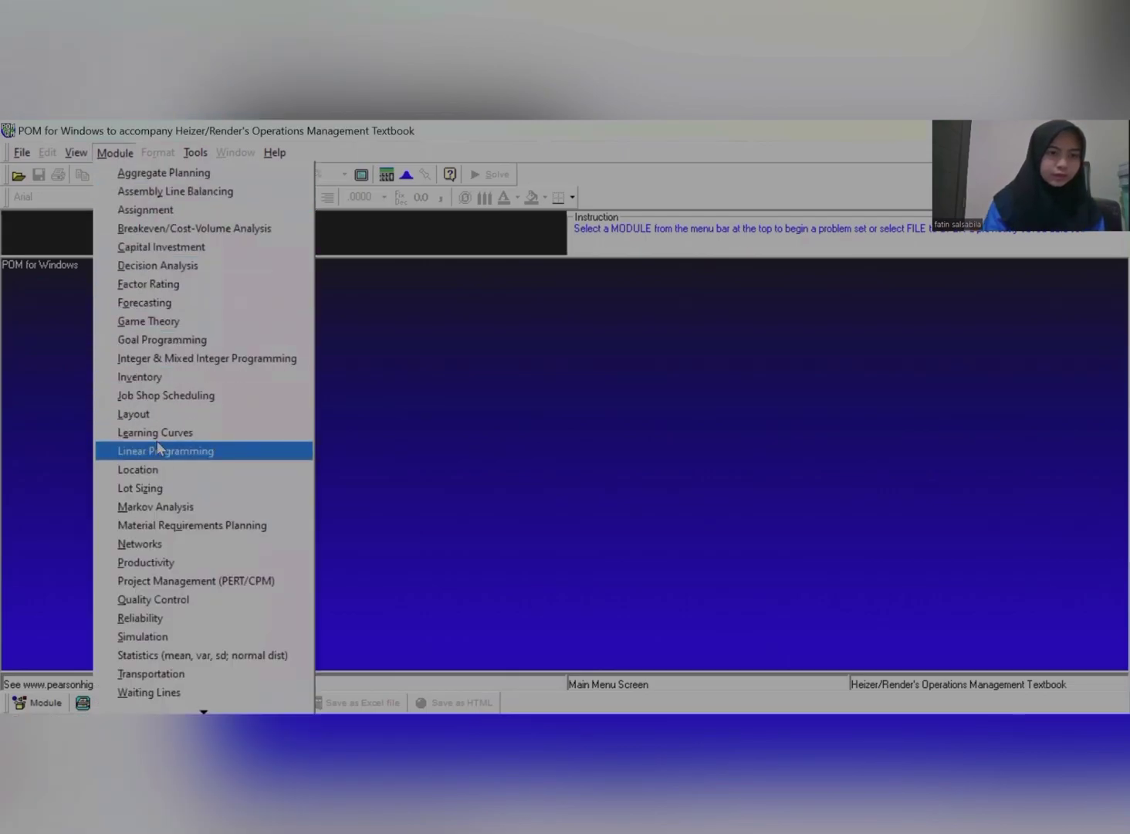
{"action": "left_click", "coordinate": [175, 306]}
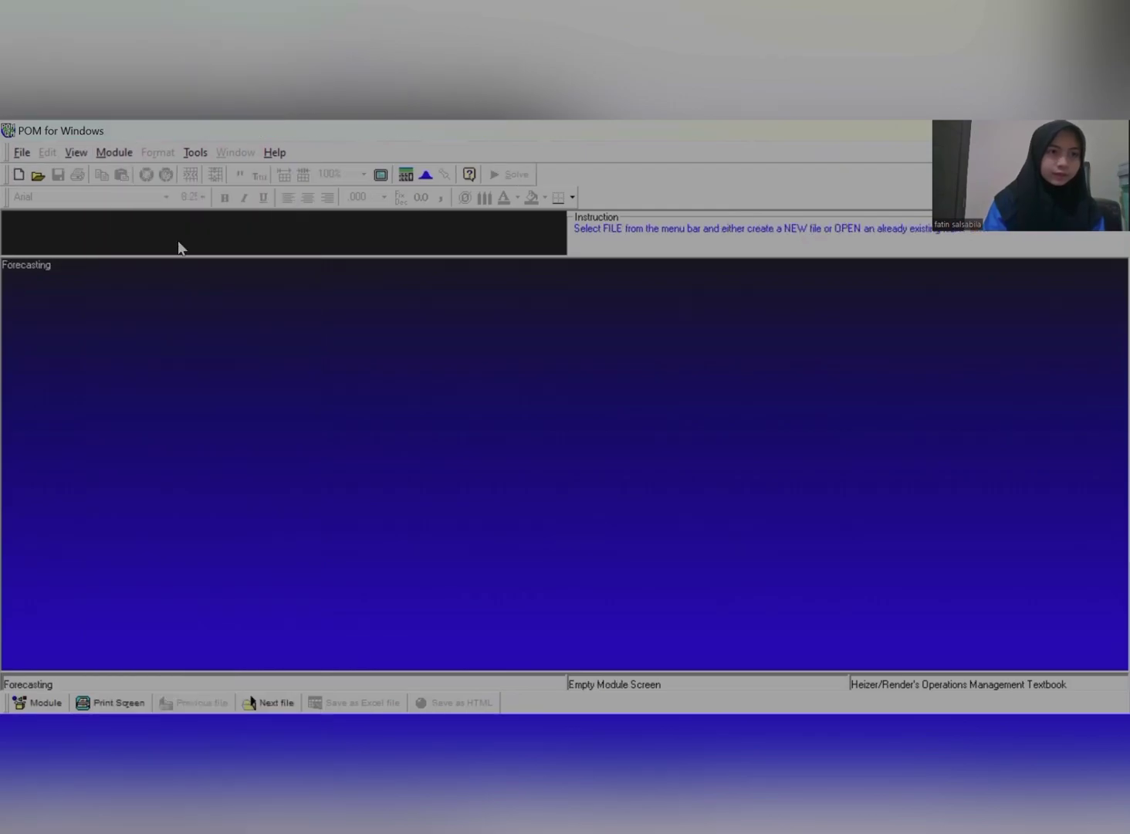
{"action": "left_click", "coordinate": [22, 153]}
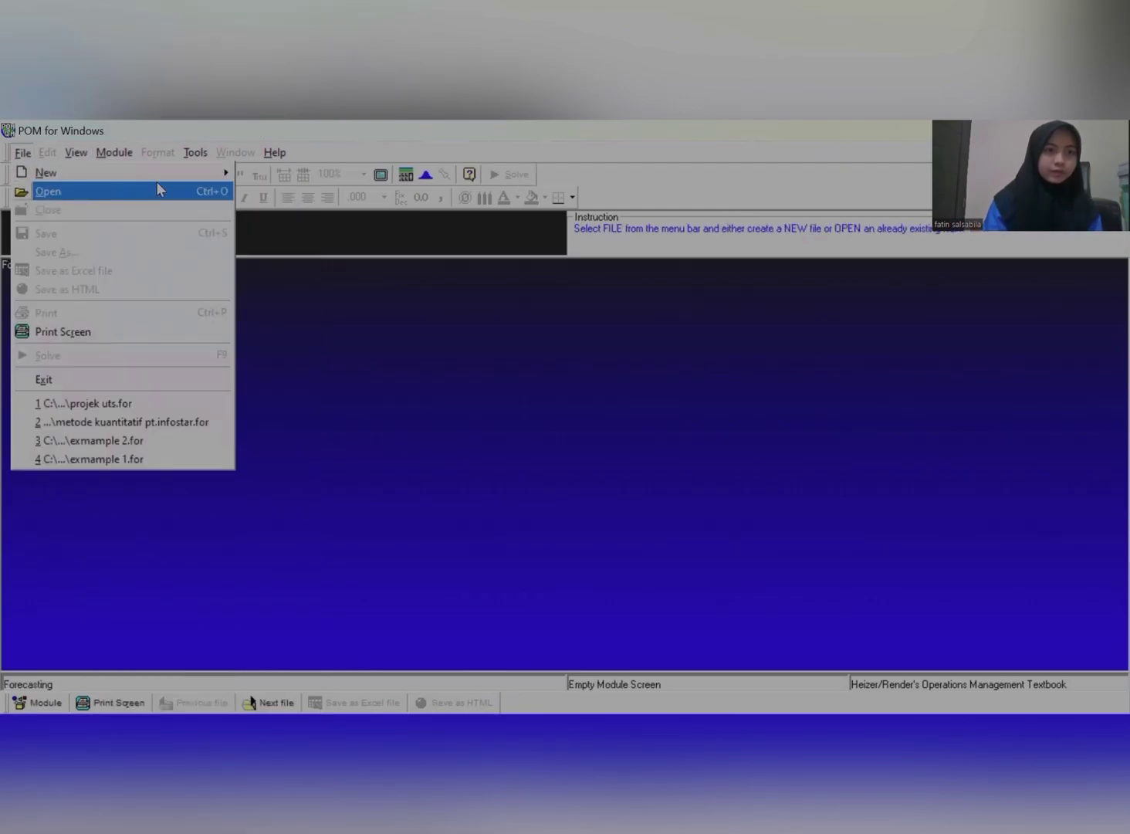
{"action": "mouse_move", "coordinate": [226, 176]}
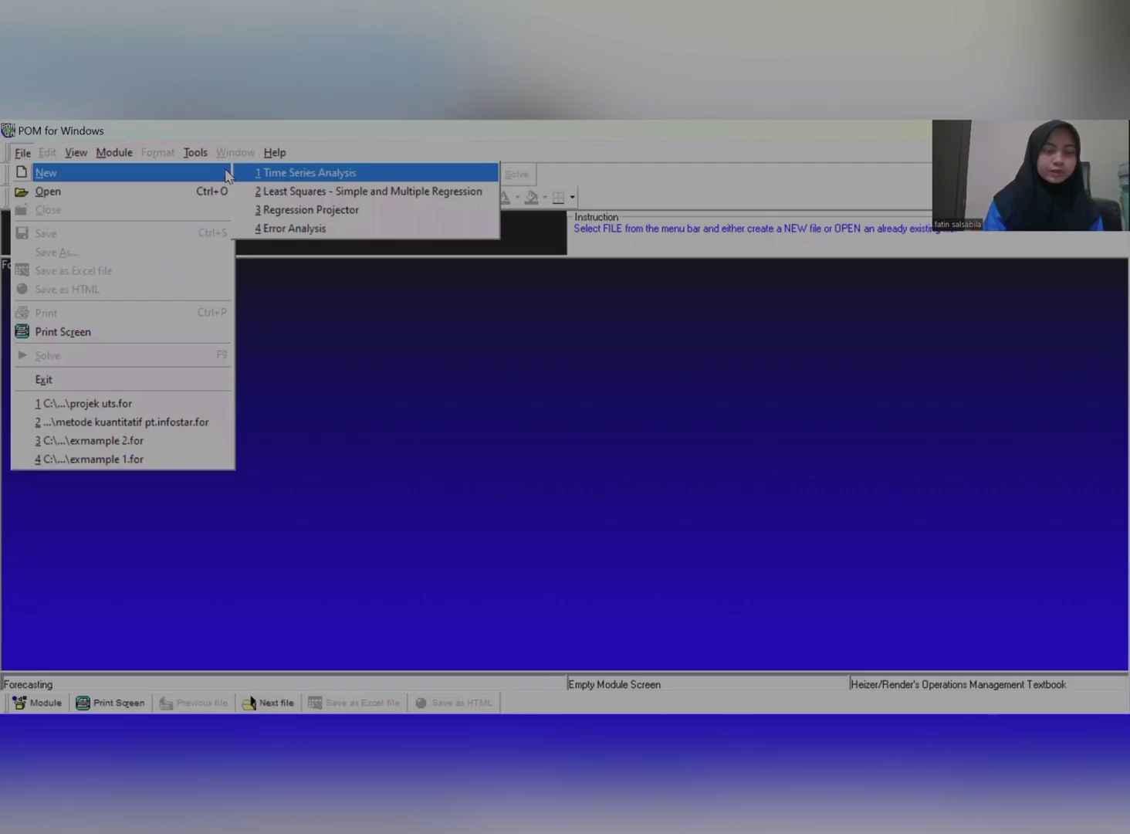
{"action": "left_click", "coordinate": [309, 172]}
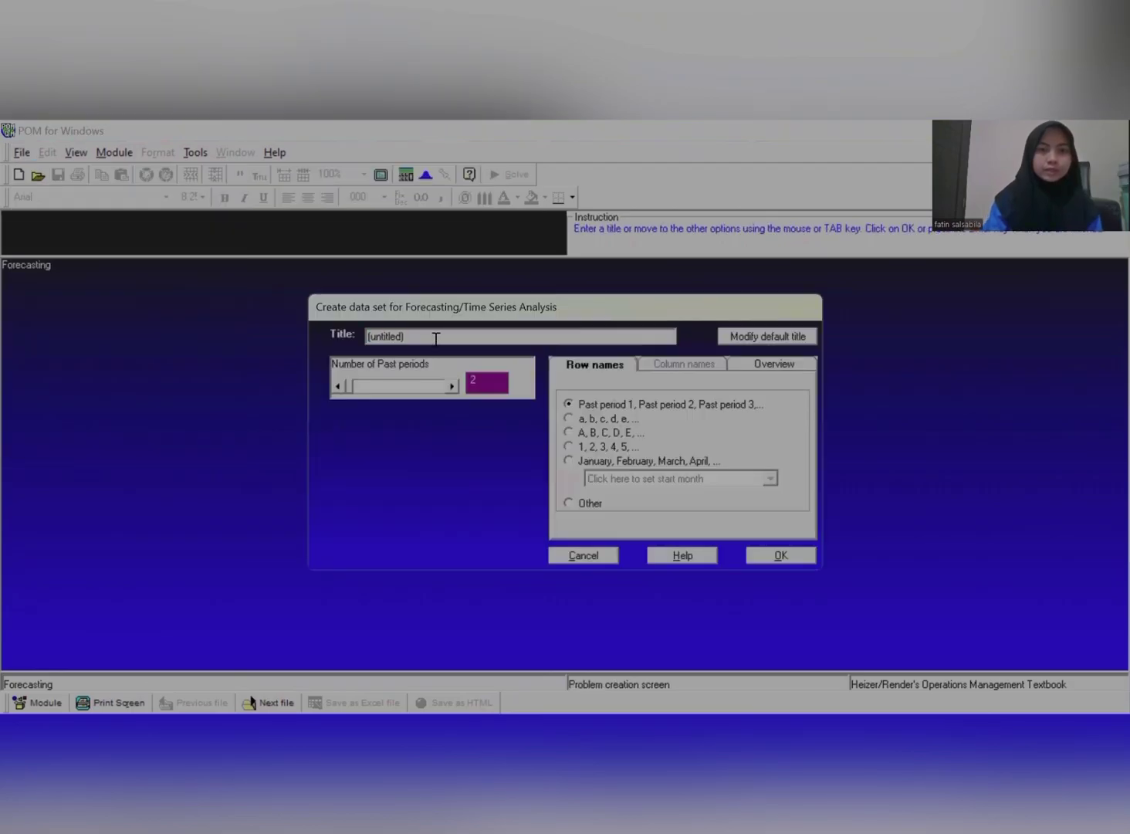
Step: Title the data set "PT. Cahaya Terang", set 12 past periods and create it
{"action": "key", "text": "BackSpace"}
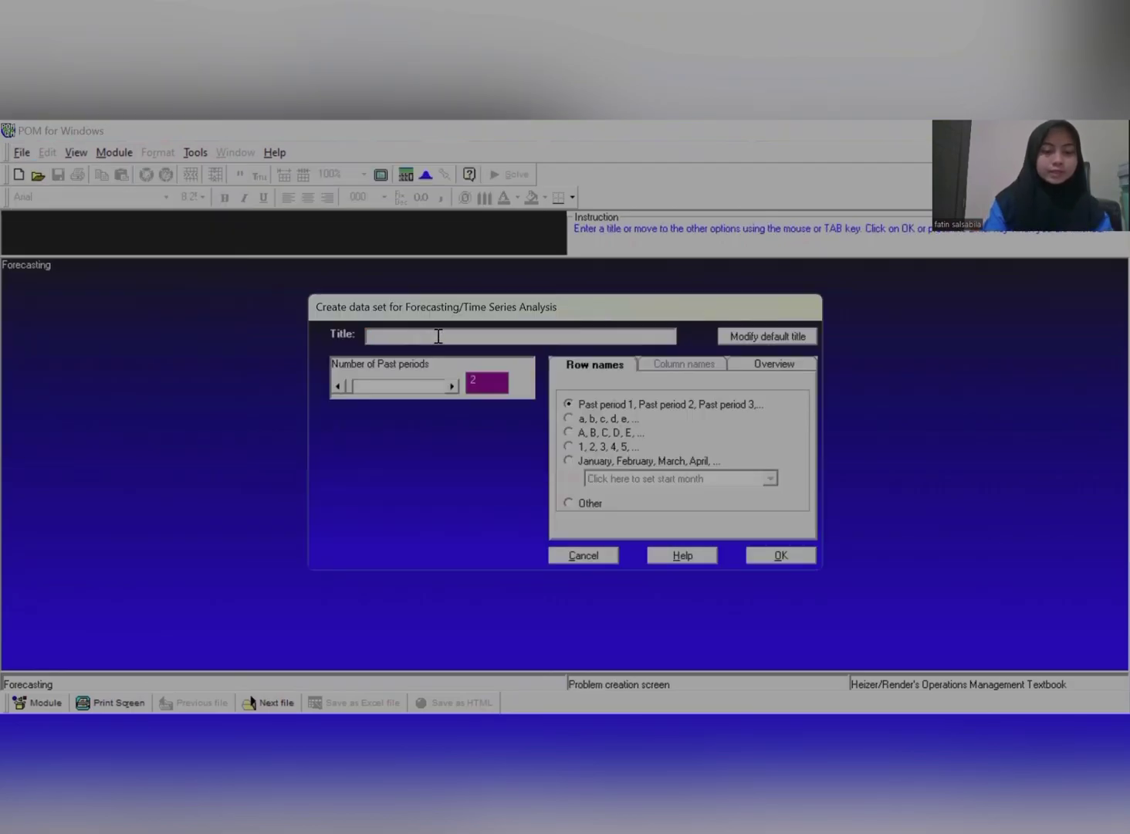
{"action": "type", "text": "PT. C"}
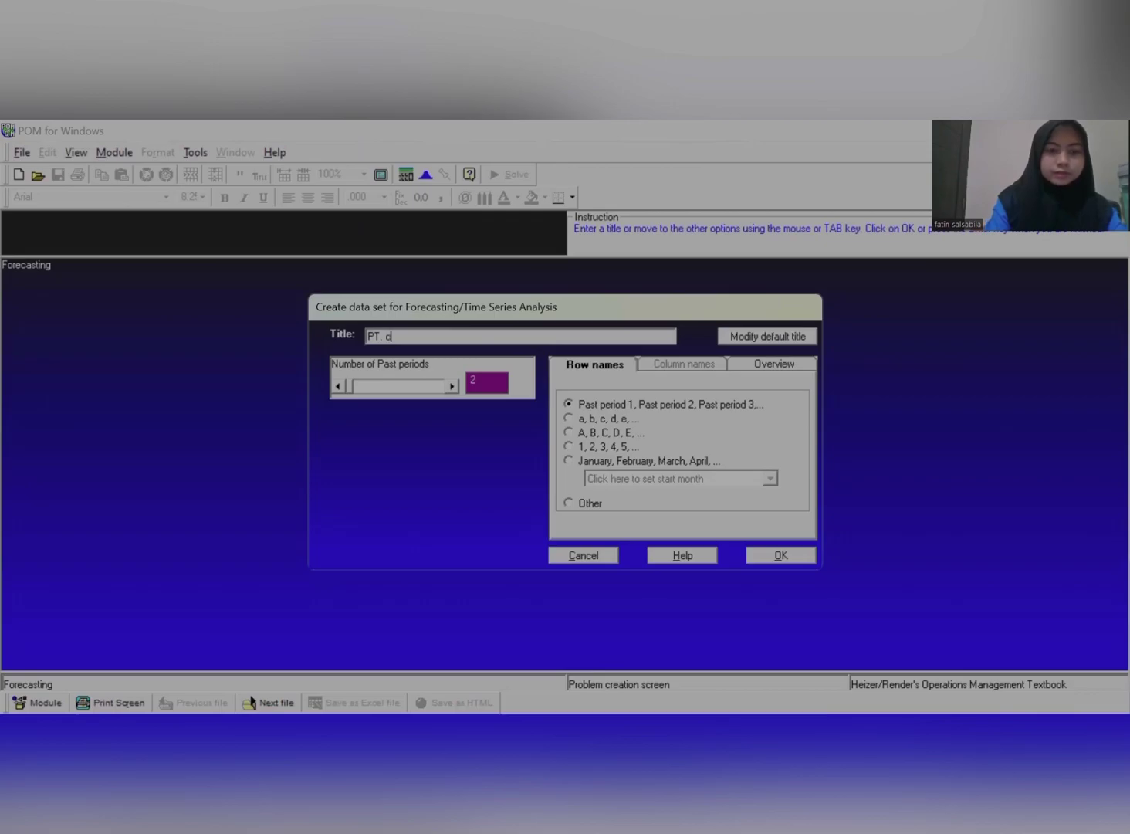
{"action": "type", "text": "aha"}
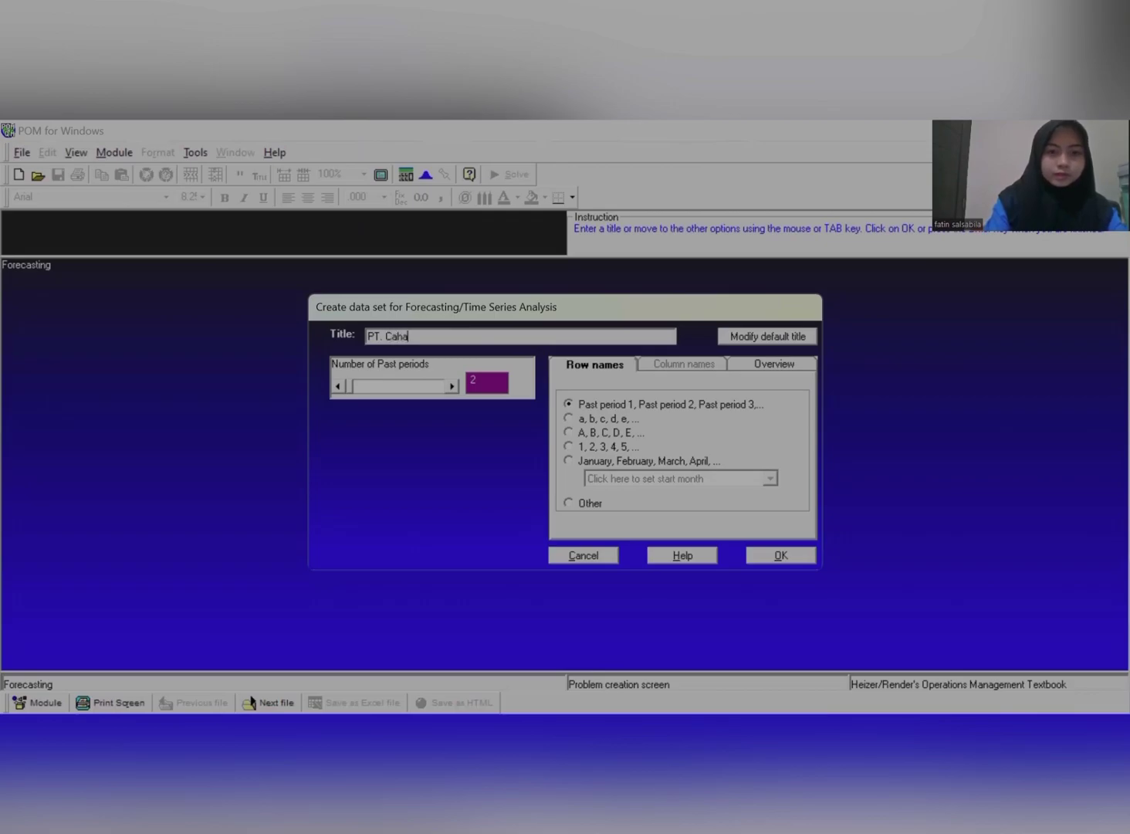
{"action": "type", "text": "ya Terang"}
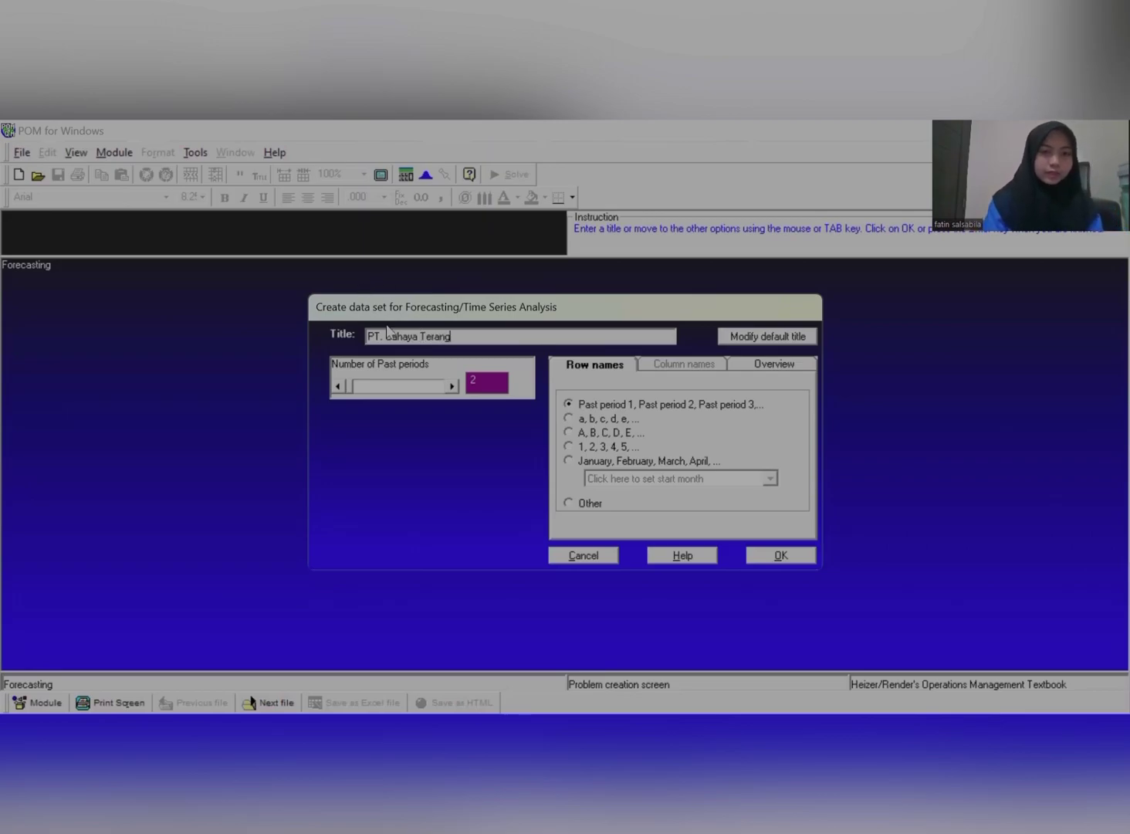
{"action": "left_click", "coordinate": [481, 390]}
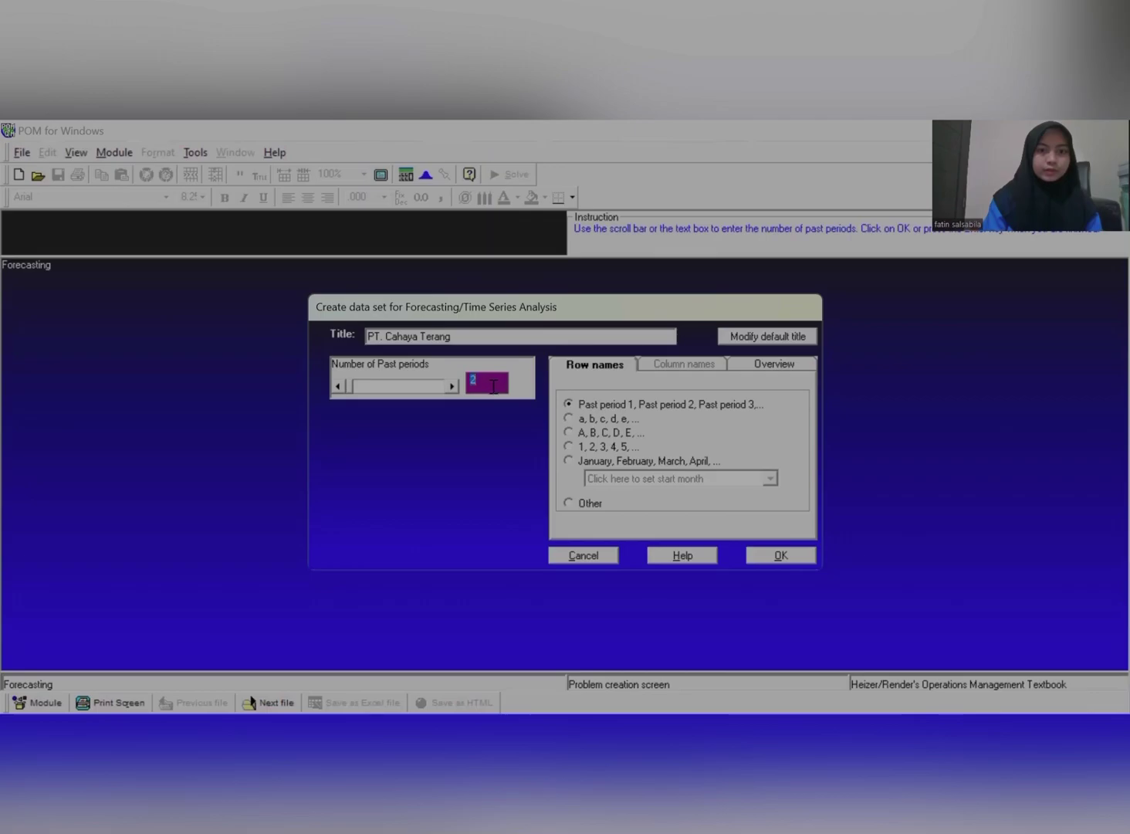
{"action": "key", "text": "BackSpace"}
{"action": "type", "text": "12"}
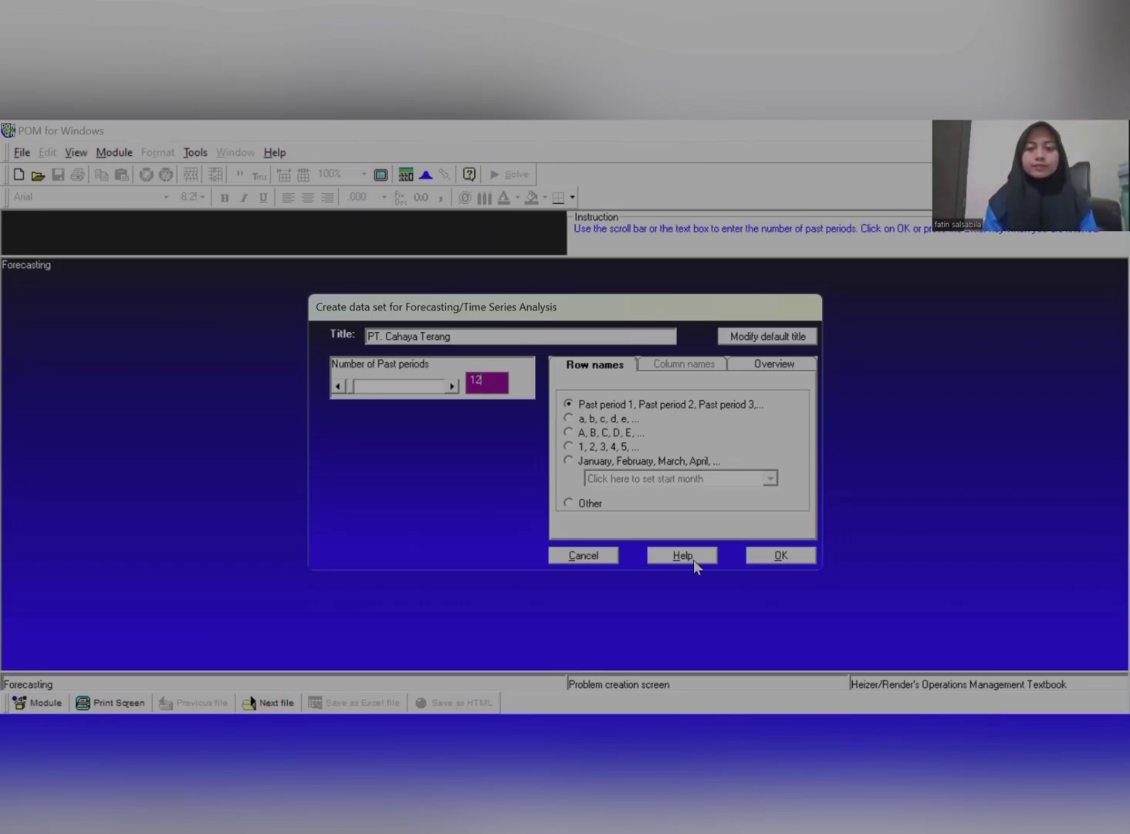
{"action": "left_click", "coordinate": [766, 557]}
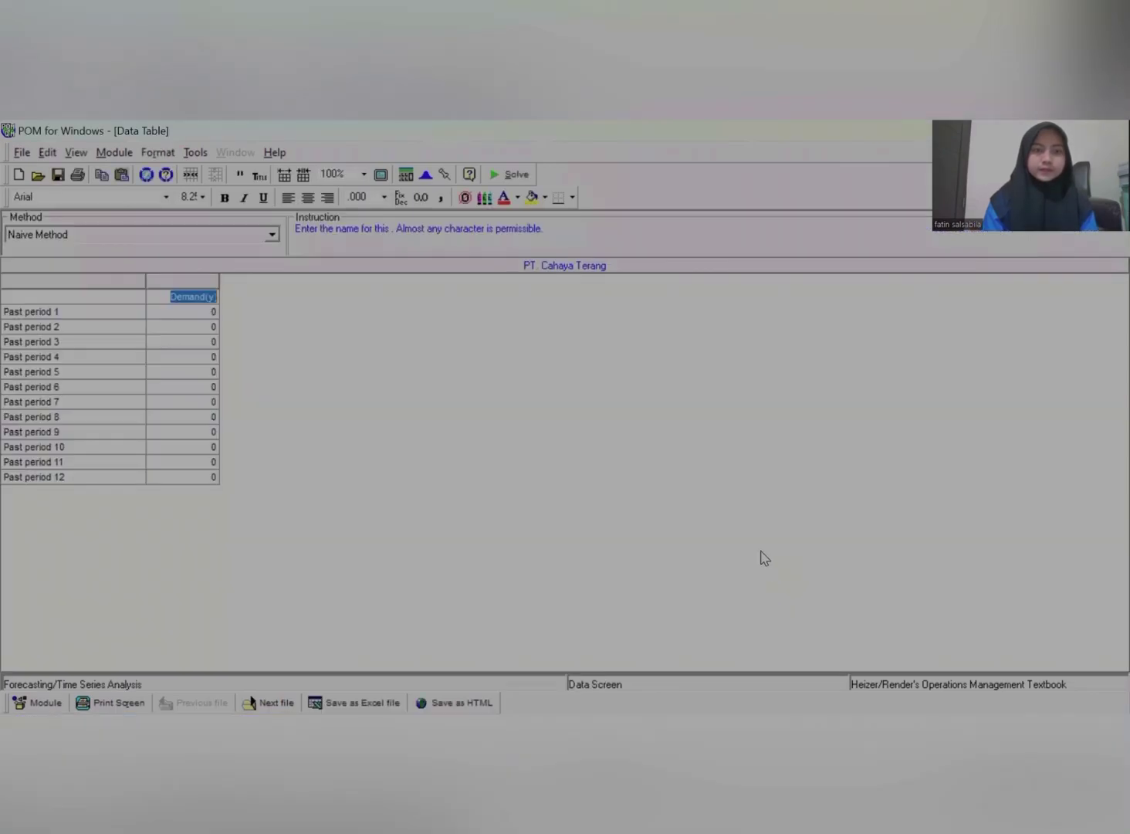
Step: Enter the demand values 150, 120, 145 and 130 for past periods 1 to 4
{"action": "left_click", "coordinate": [216, 311]}
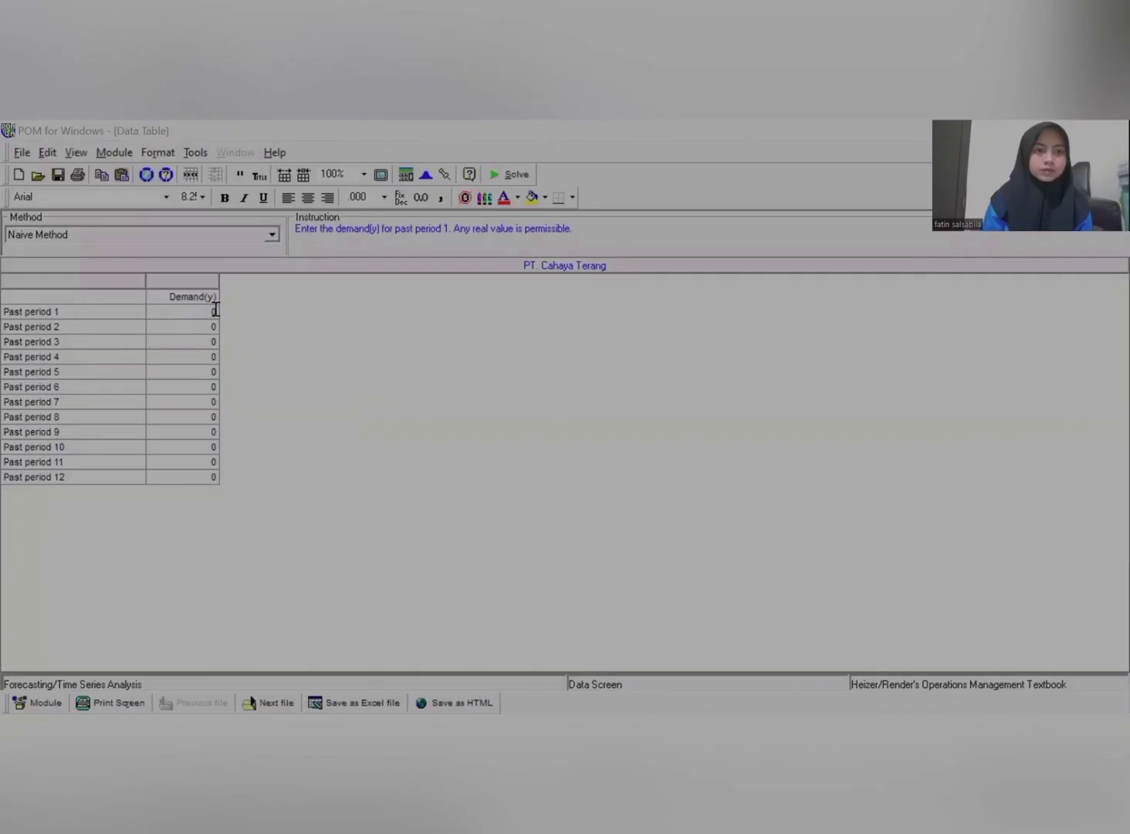
{"action": "left_click", "coordinate": [218, 312]}
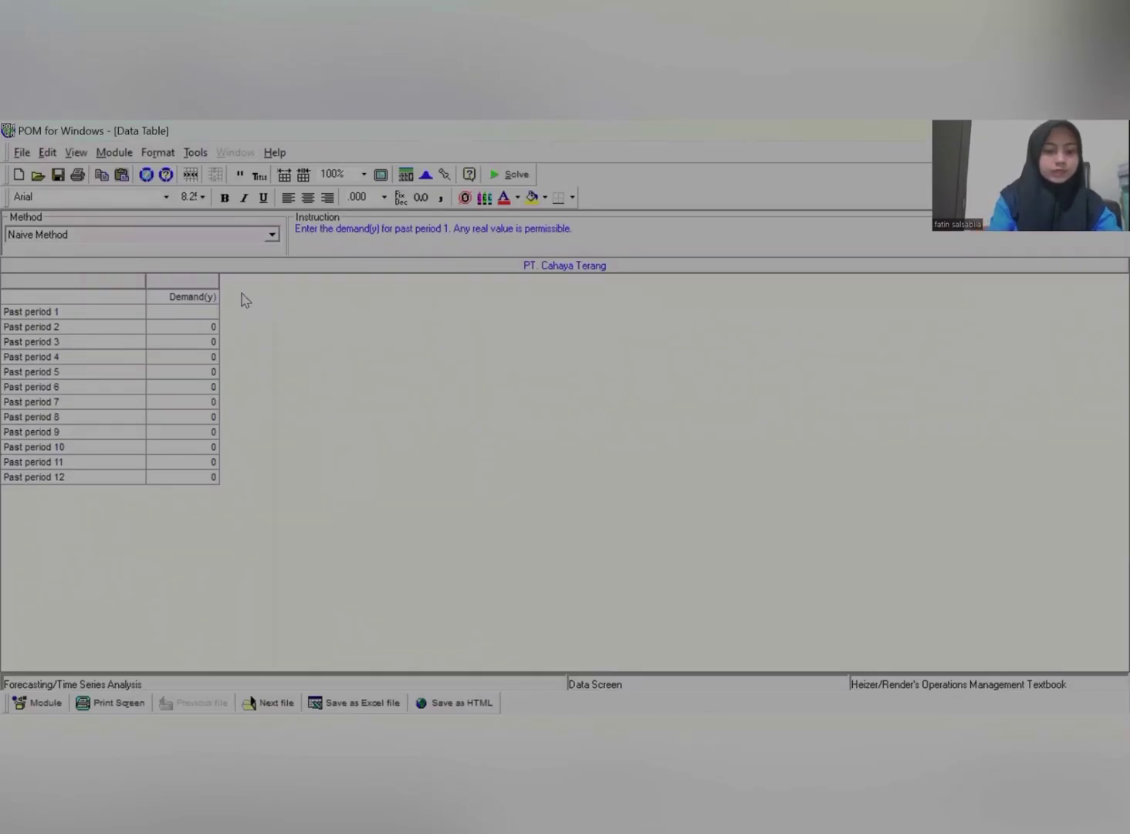
{"action": "type", "text": "150"}
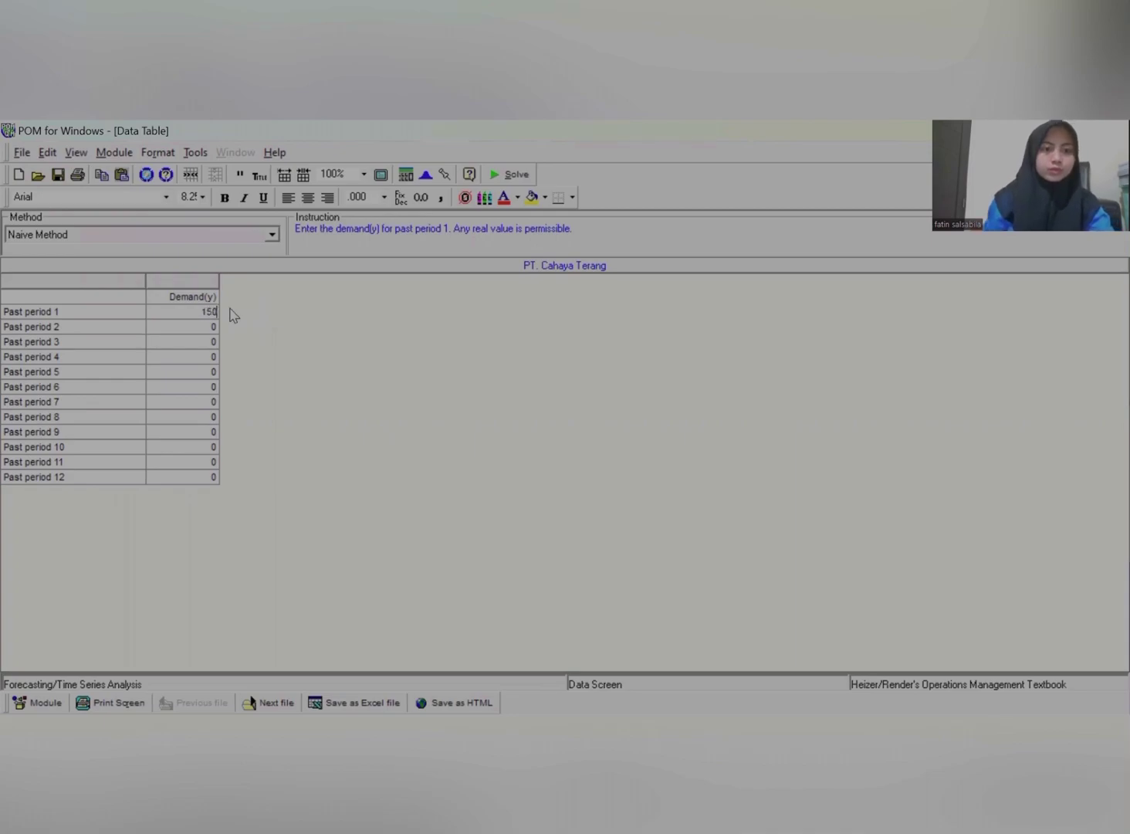
{"action": "key", "text": "Return"}
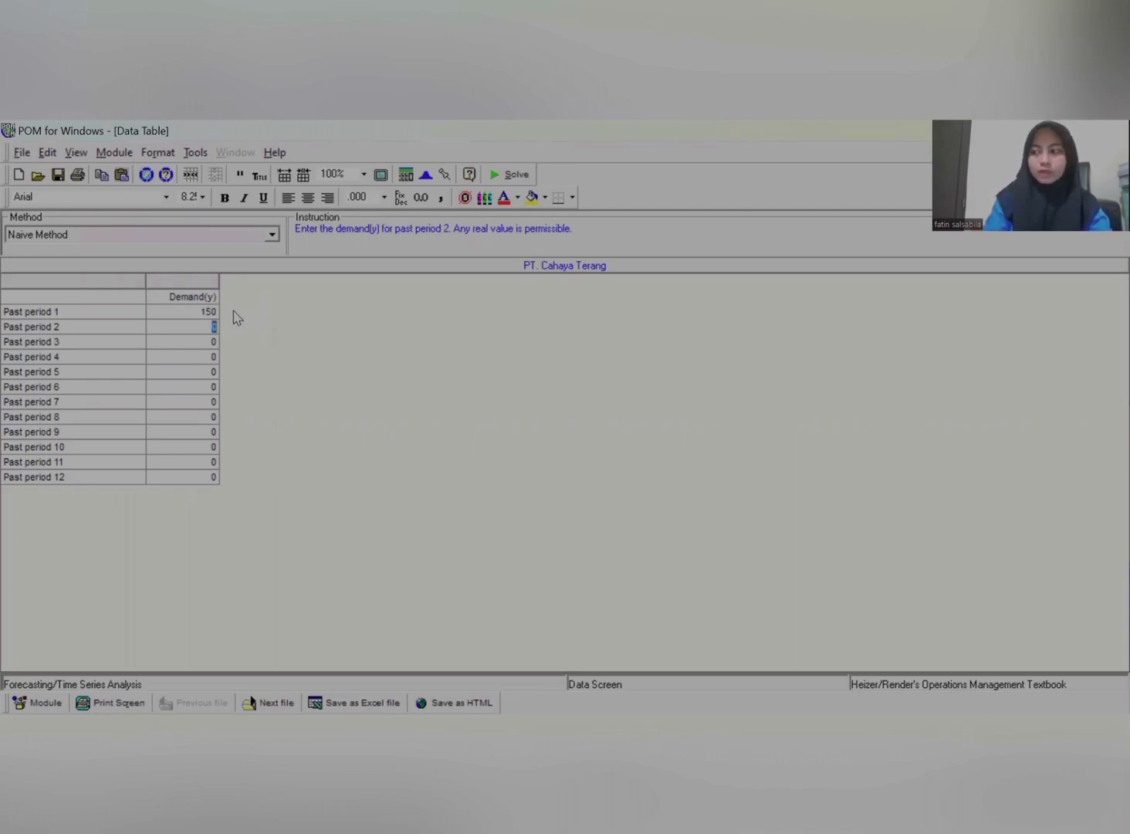
{"action": "key", "text": "BackSpace"}
{"action": "type", "text": "120"}
{"action": "key", "text": "Return"}
{"action": "type", "text": "145"}
{"action": "key", "text": "Return"}
{"action": "type", "text": "130"}
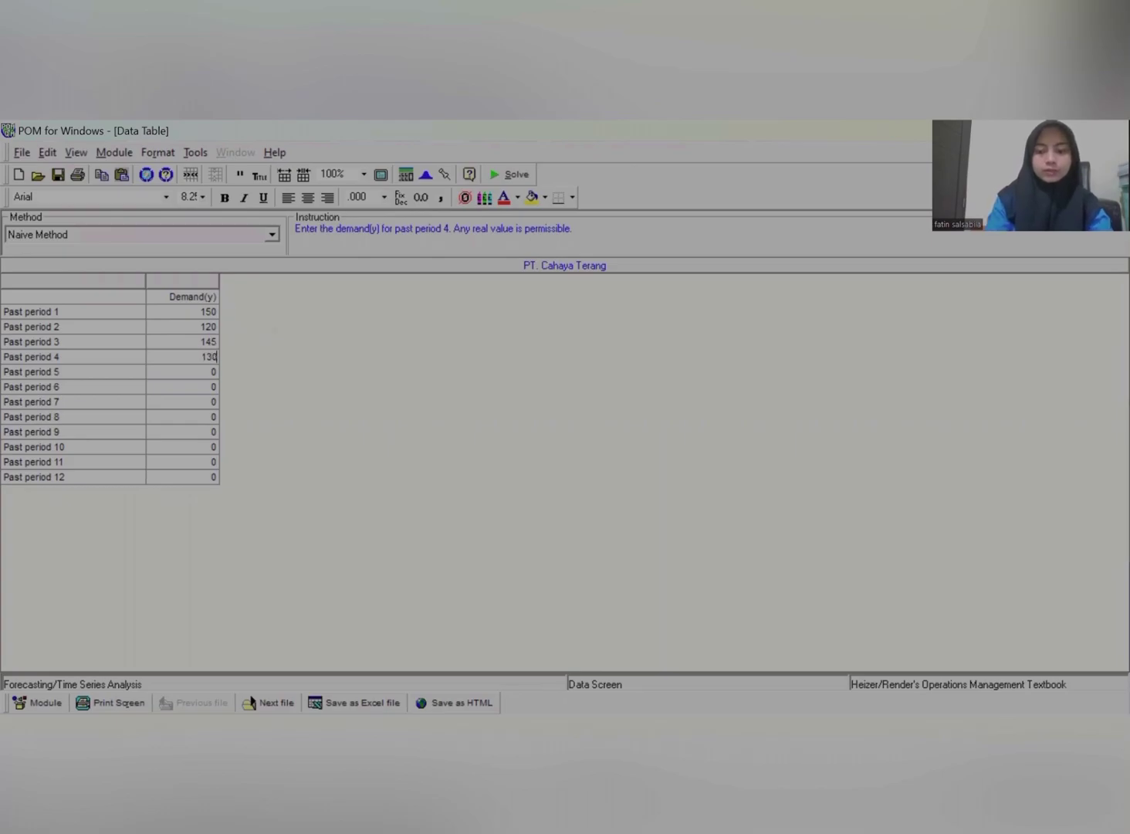
{"action": "key", "text": "Return"}
Step: Enter the demand values 145, 150, 160 and 155 for past periods 5 to 8
{"action": "type", "text": "145"}
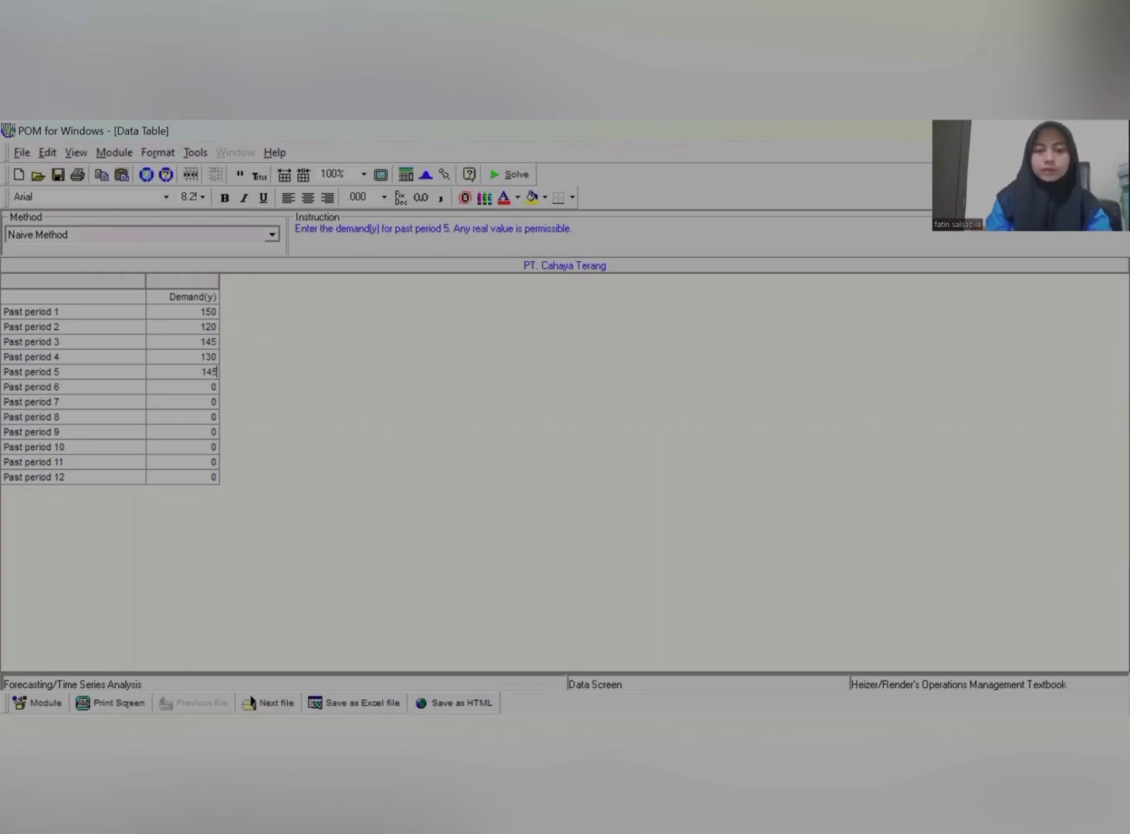
{"action": "key", "text": "Return"}
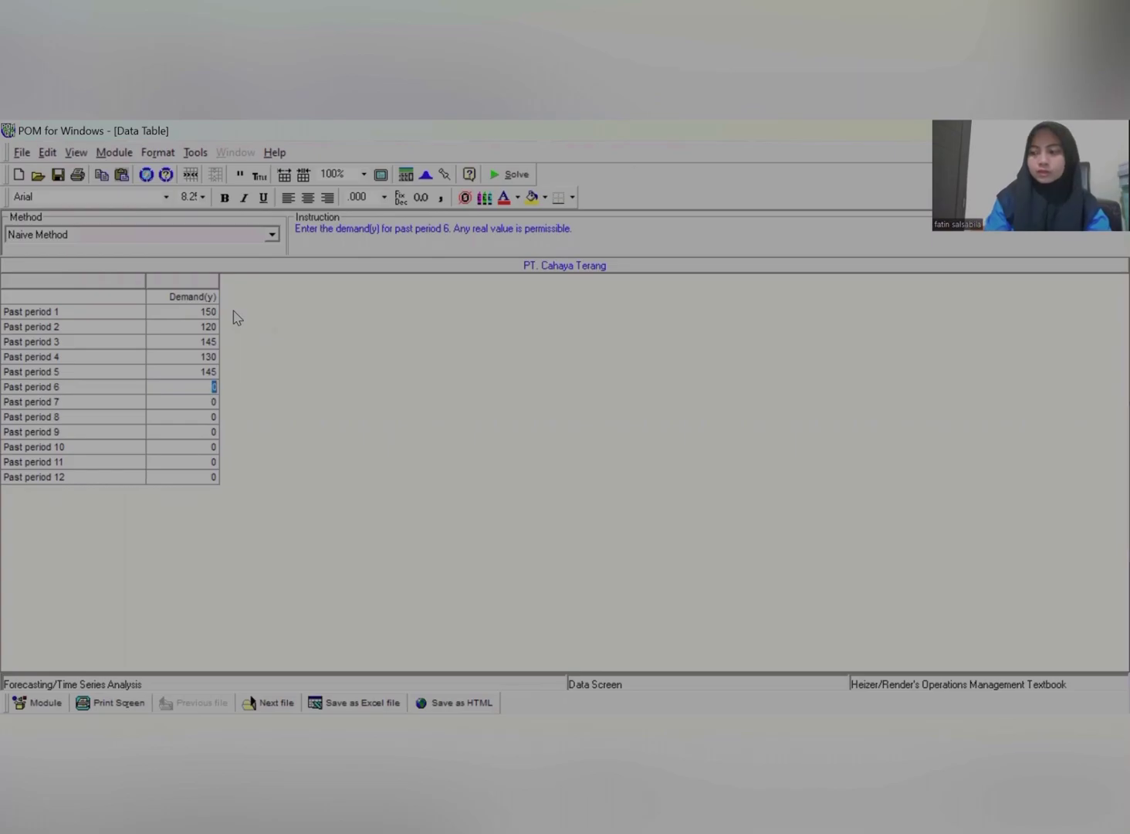
{"action": "type", "text": "150"}
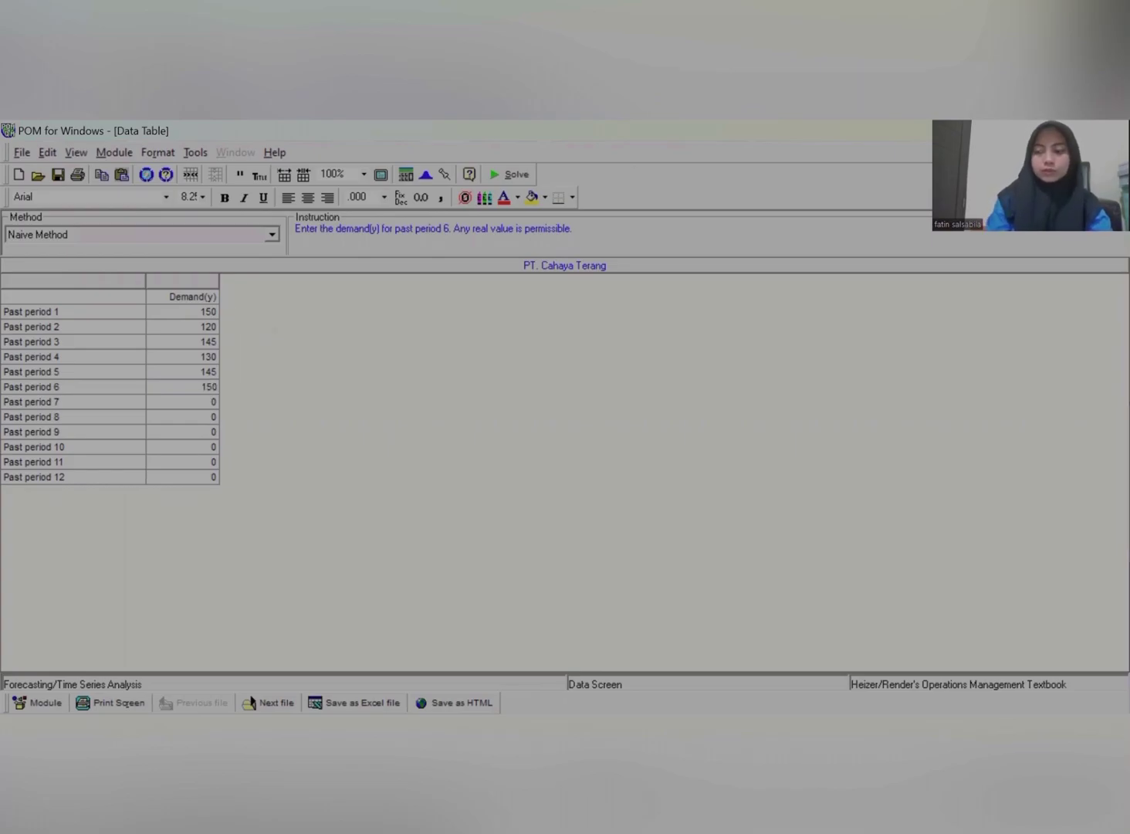
{"action": "key", "text": "Return"}
{"action": "type", "text": "16"}
{"action": "key", "text": "Return"}
{"action": "type", "text": "155"}
{"action": "key", "text": "Return"}
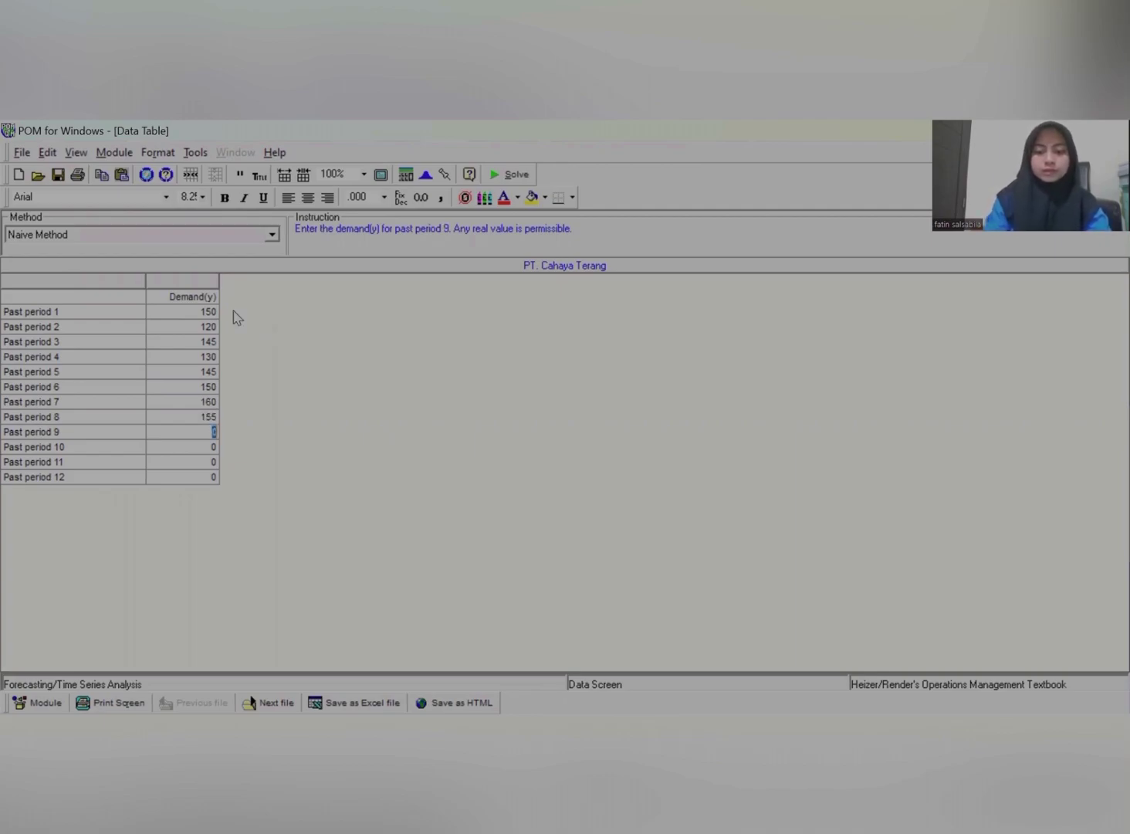
Step: Enter the demand values 145, 150, 130 and 155 for past periods 9 to 12
{"action": "type", "text": "145"}
{"action": "key", "text": "Return"}
{"action": "type", "text": "150"}
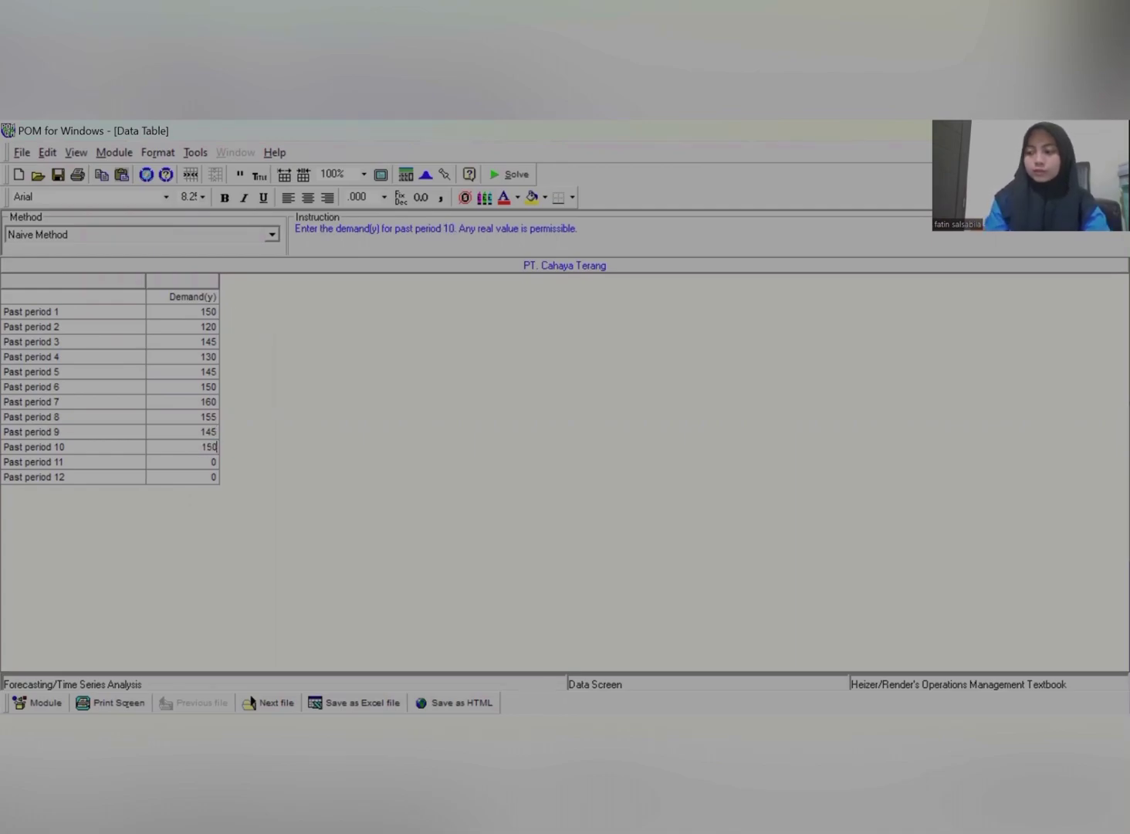
{"action": "key", "text": "Return"}
{"action": "type", "text": "130"}
{"action": "key", "text": "Return"}
{"action": "type", "text": "155"}
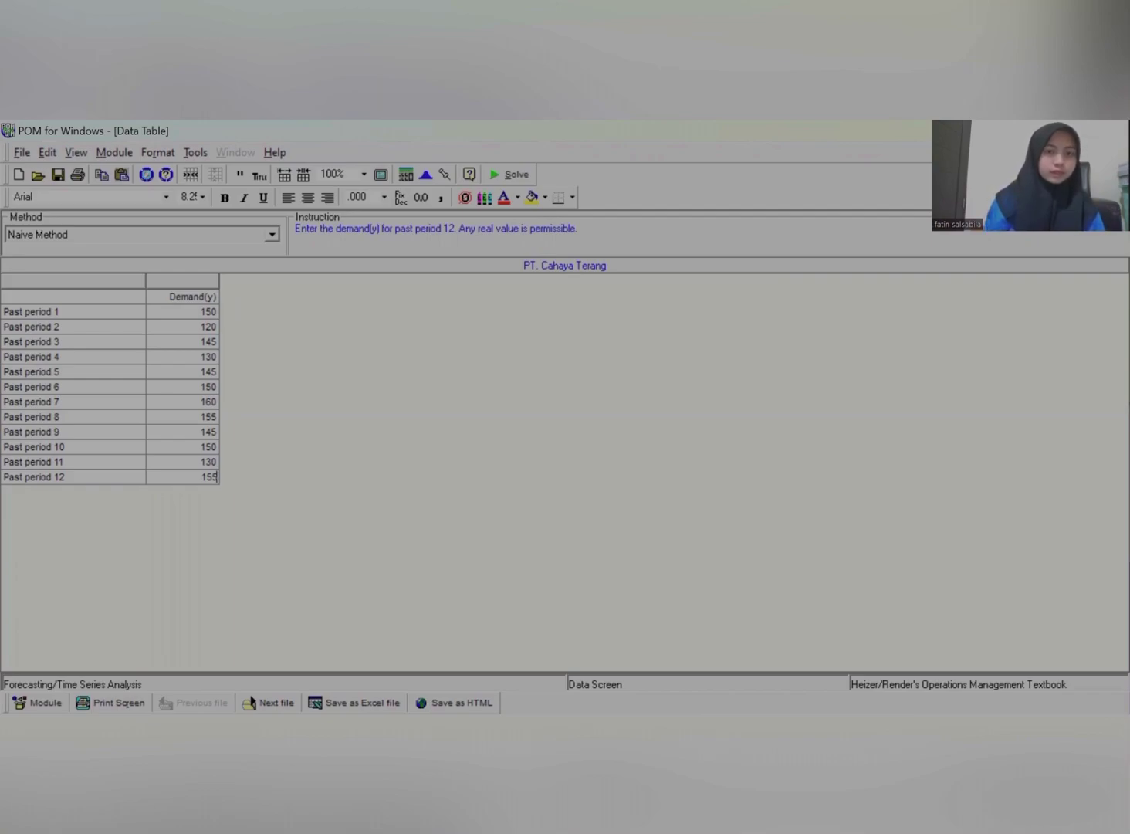
Step: Choose Naive Method as the forecasting method and solve the data set
{"action": "left_click", "coordinate": [271, 236]}
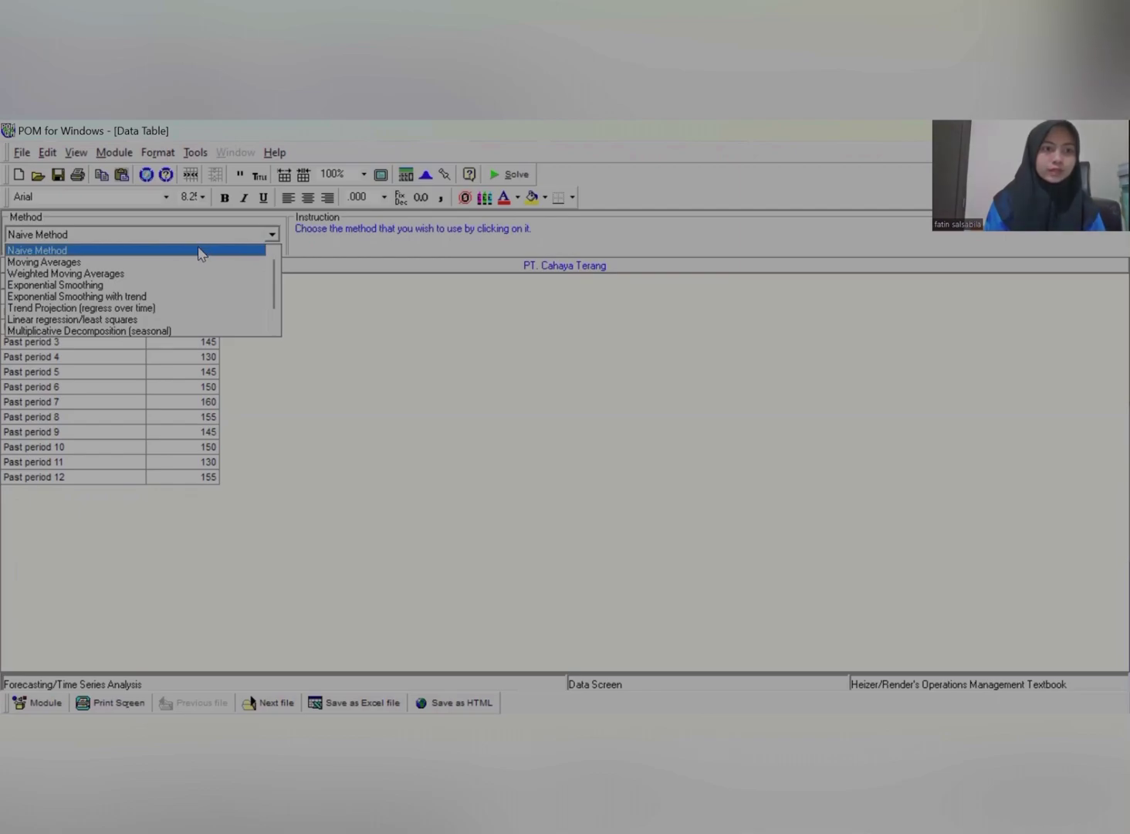
{"action": "left_click", "coordinate": [292, 257]}
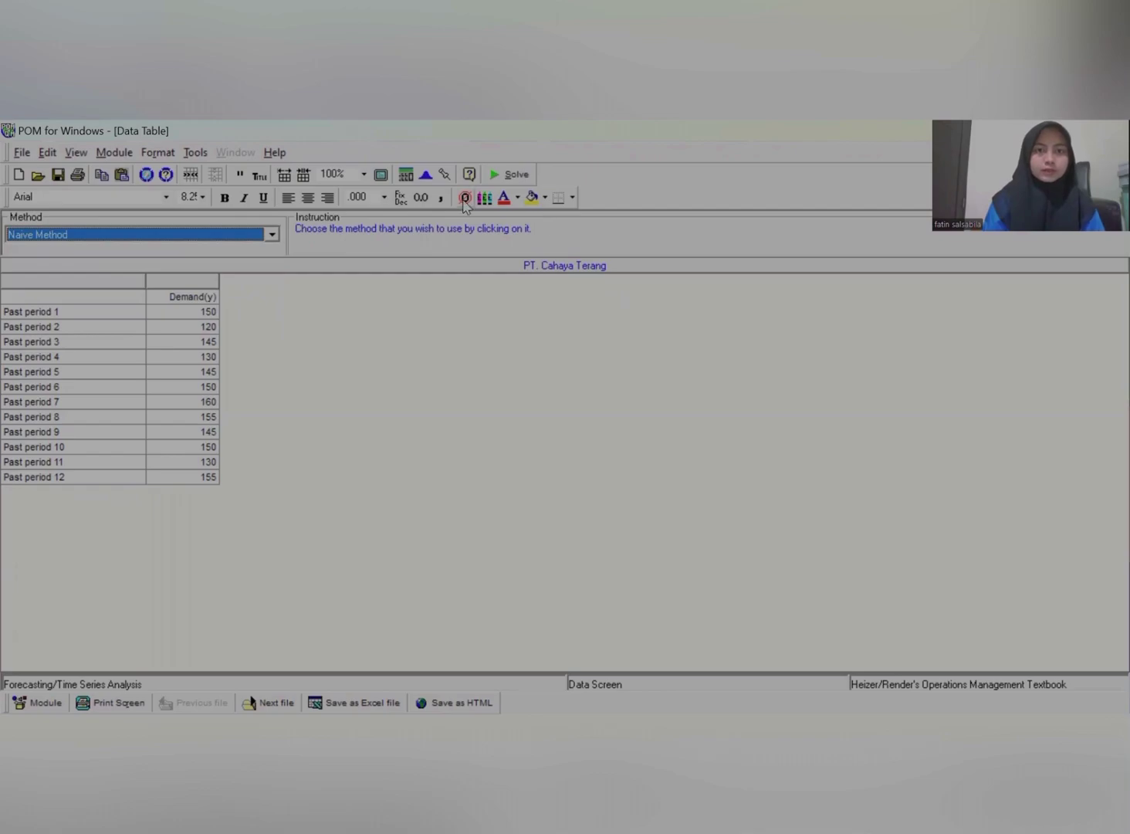
{"action": "key", "text": "F9"}
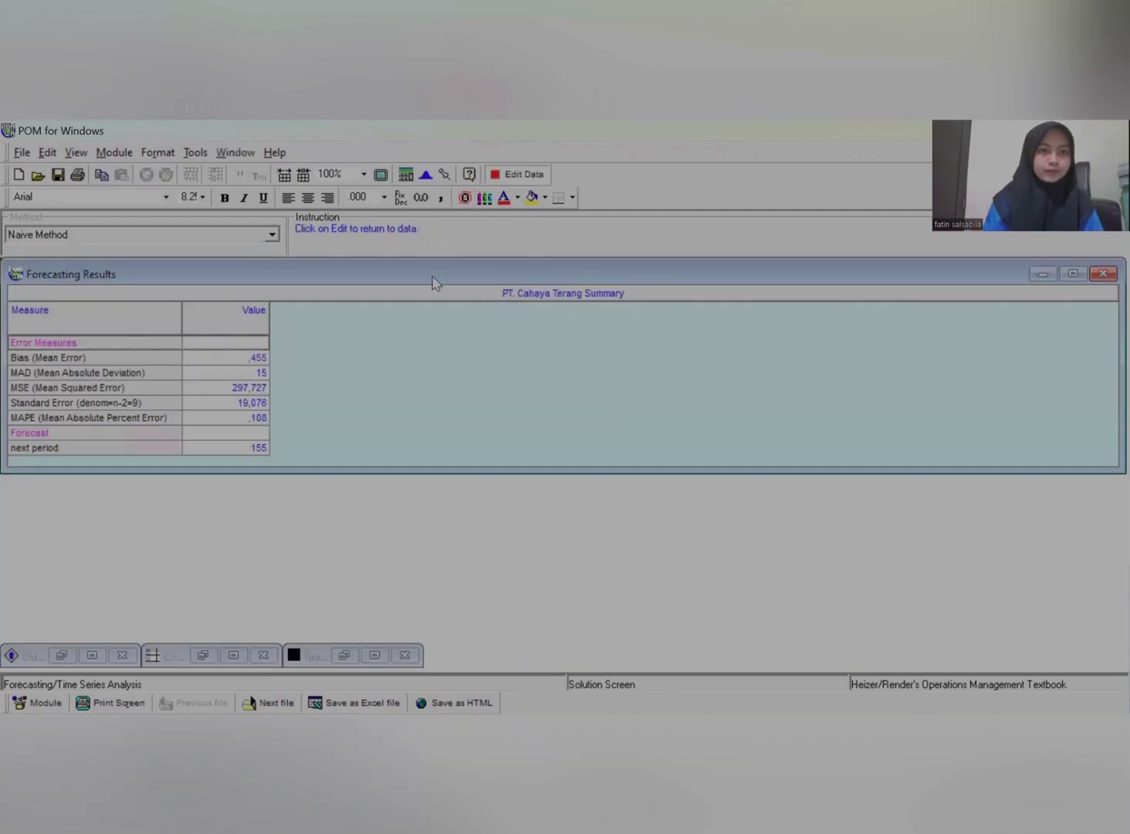
Step: View the Forecasting Results summary and the graph of demand against forecasts for the naive method
{"action": "key", "text": "alt+w"}
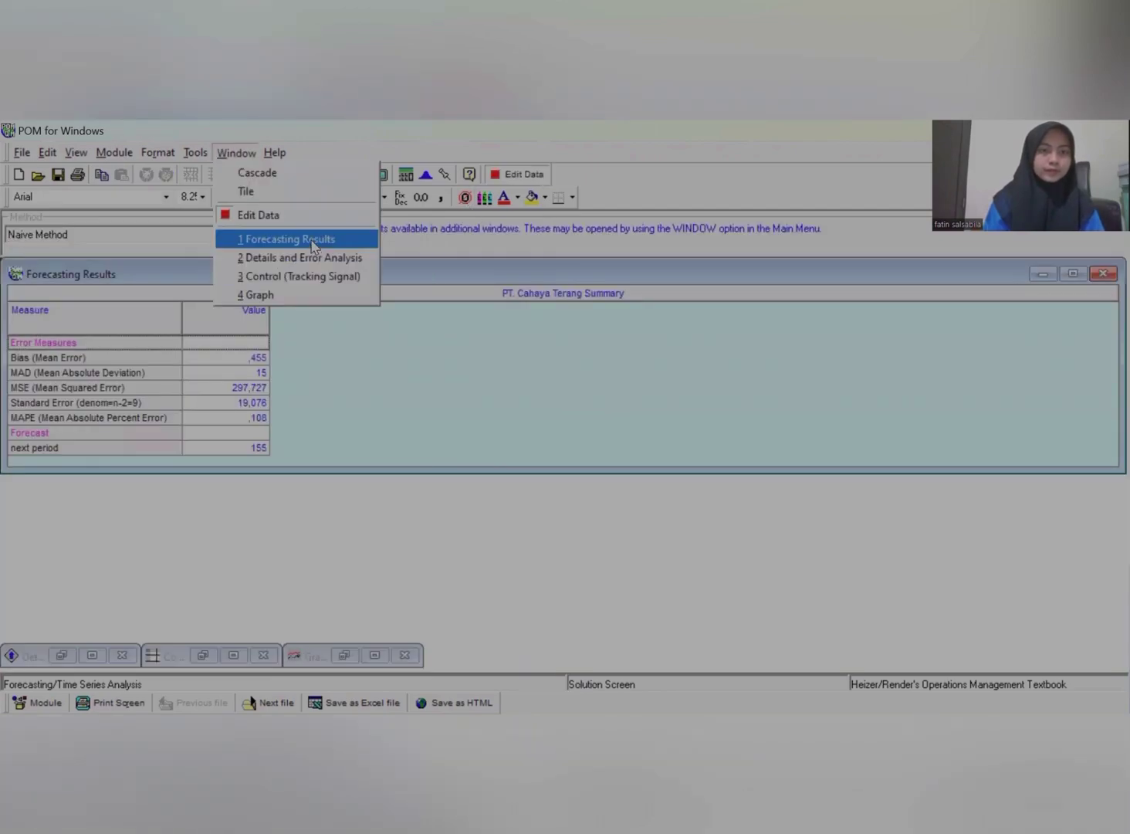
{"action": "left_click", "coordinate": [312, 246]}
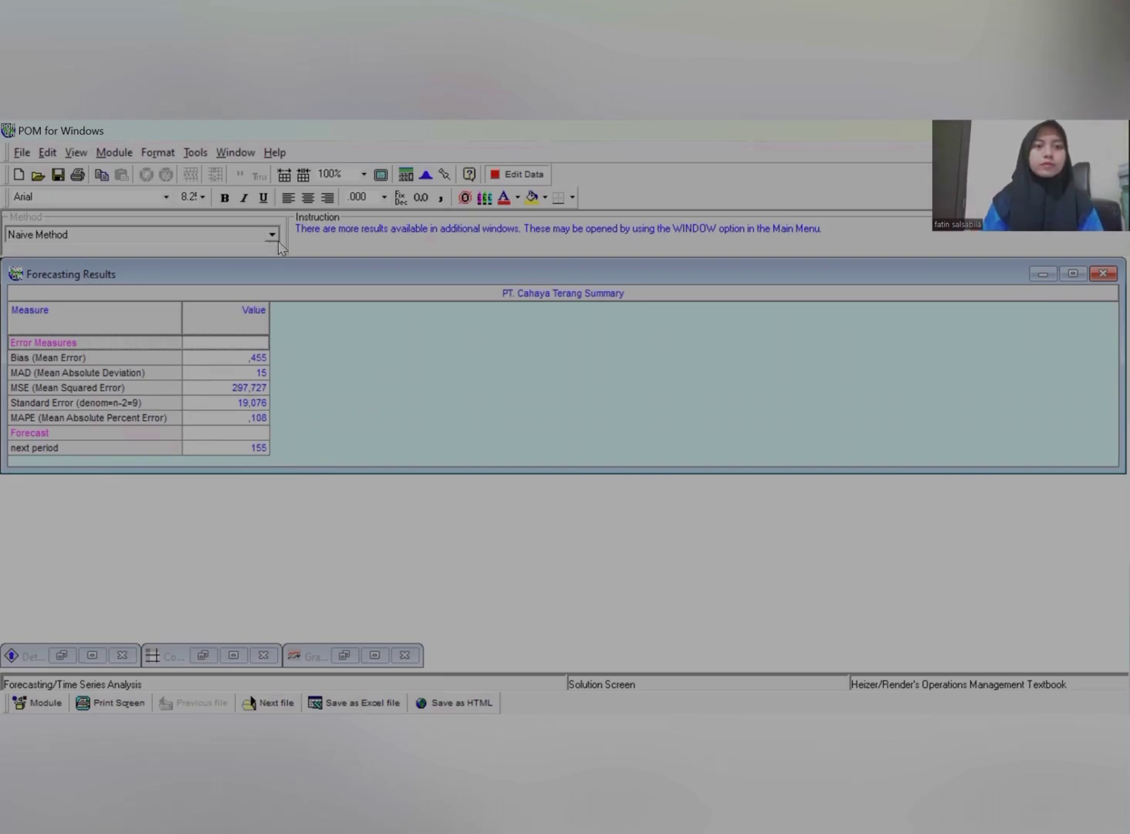
{"action": "left_click", "coordinate": [236, 152]}
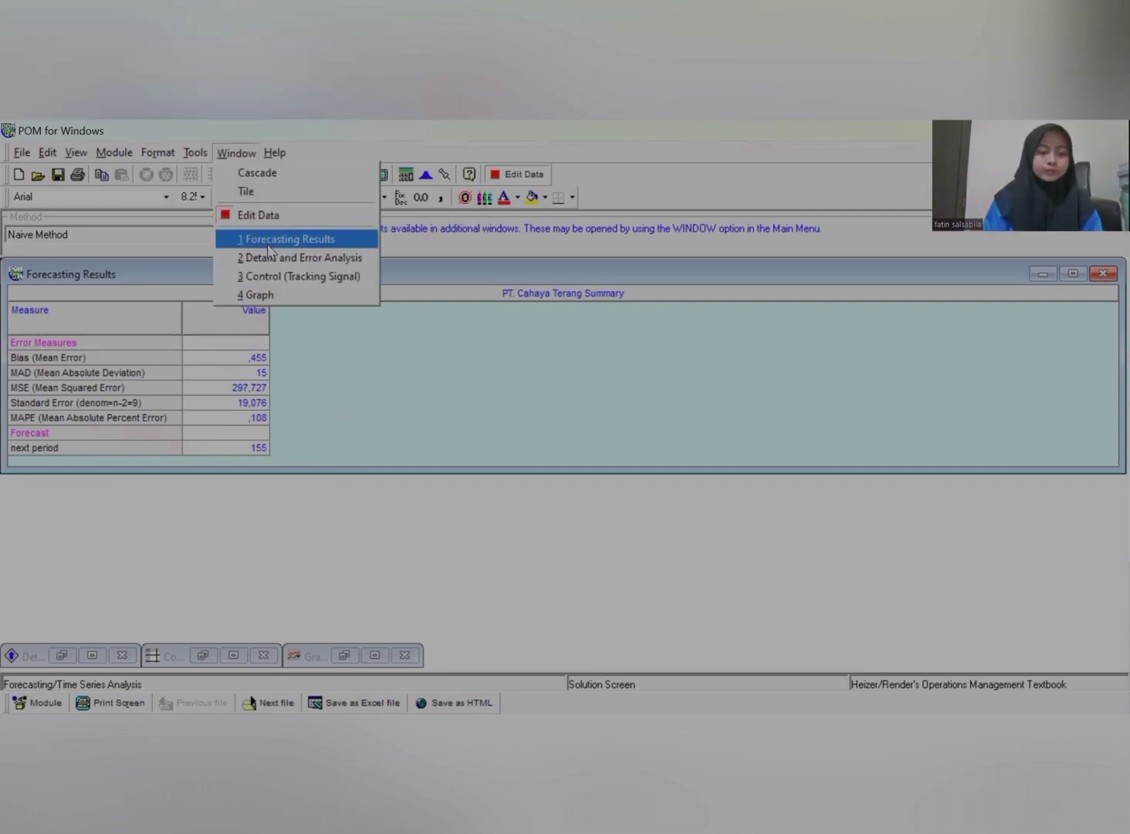
{"action": "left_click", "coordinate": [256, 295]}
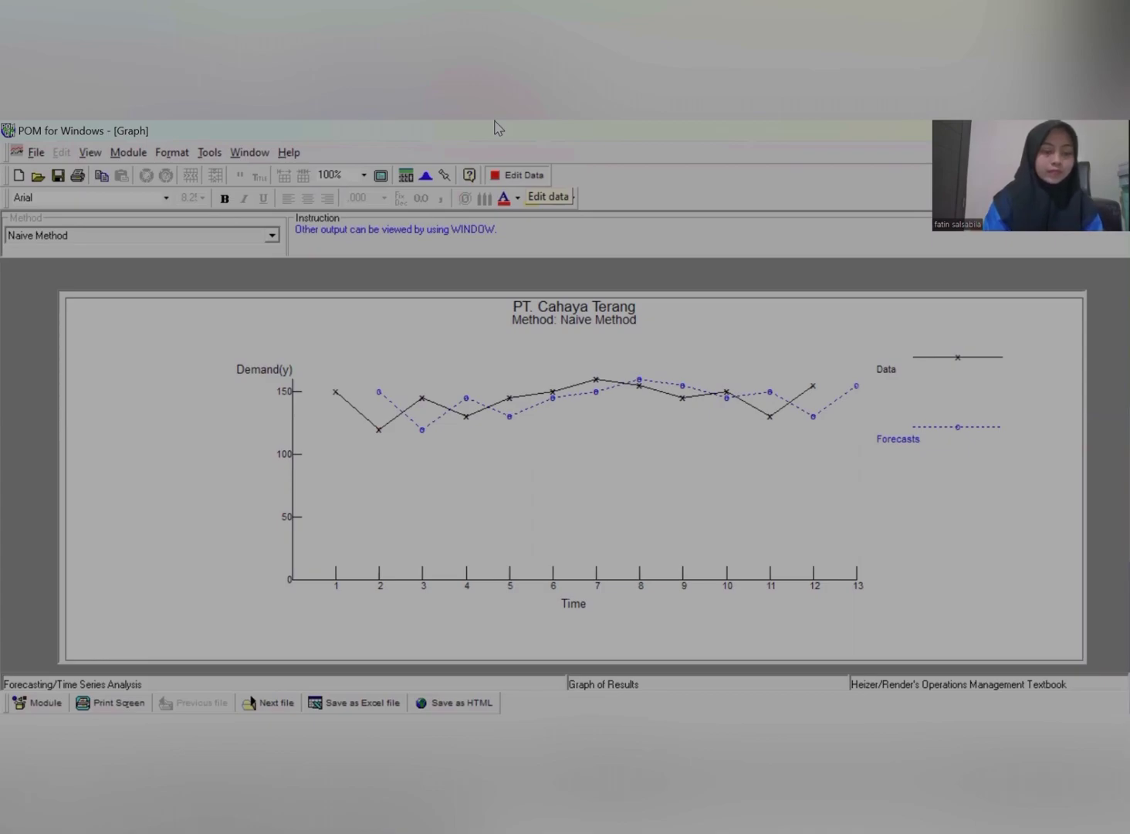
Step: Return to the data table, choose Moving Averages with 3 periods to average, and solve the data set
{"action": "left_click", "coordinate": [517, 175]}
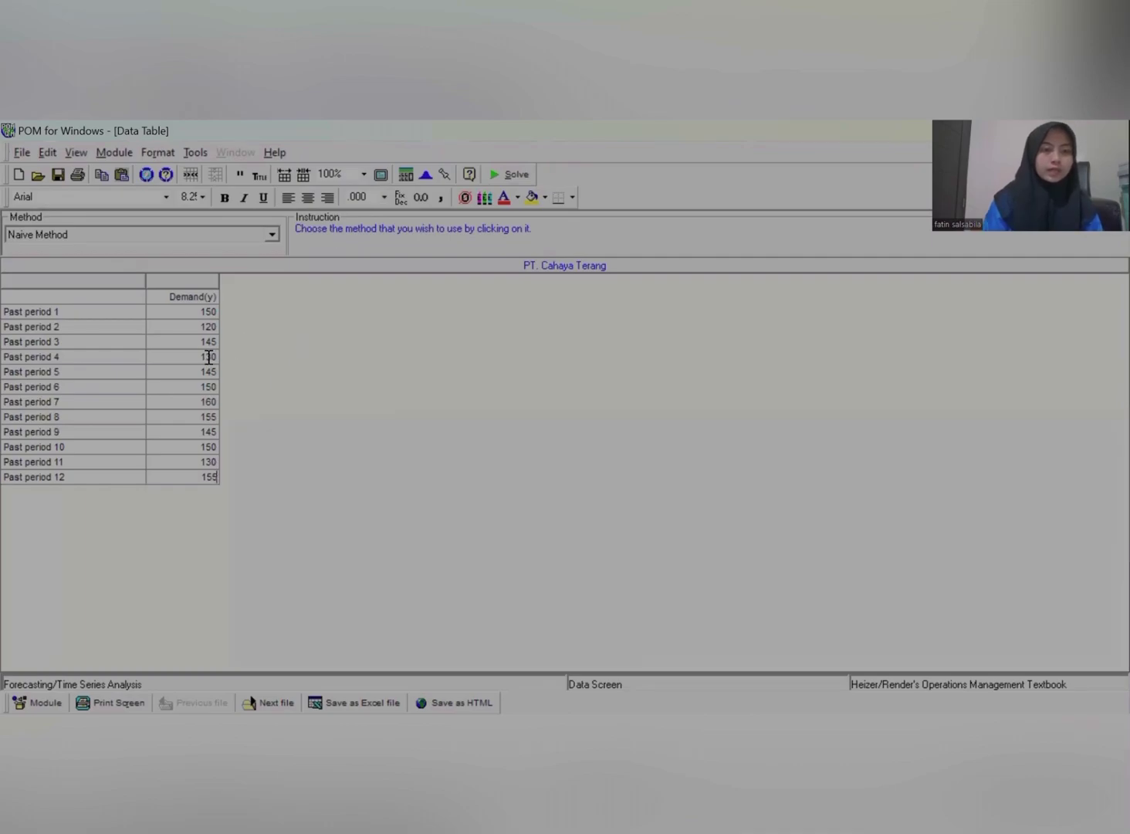
{"action": "left_click", "coordinate": [271, 235]}
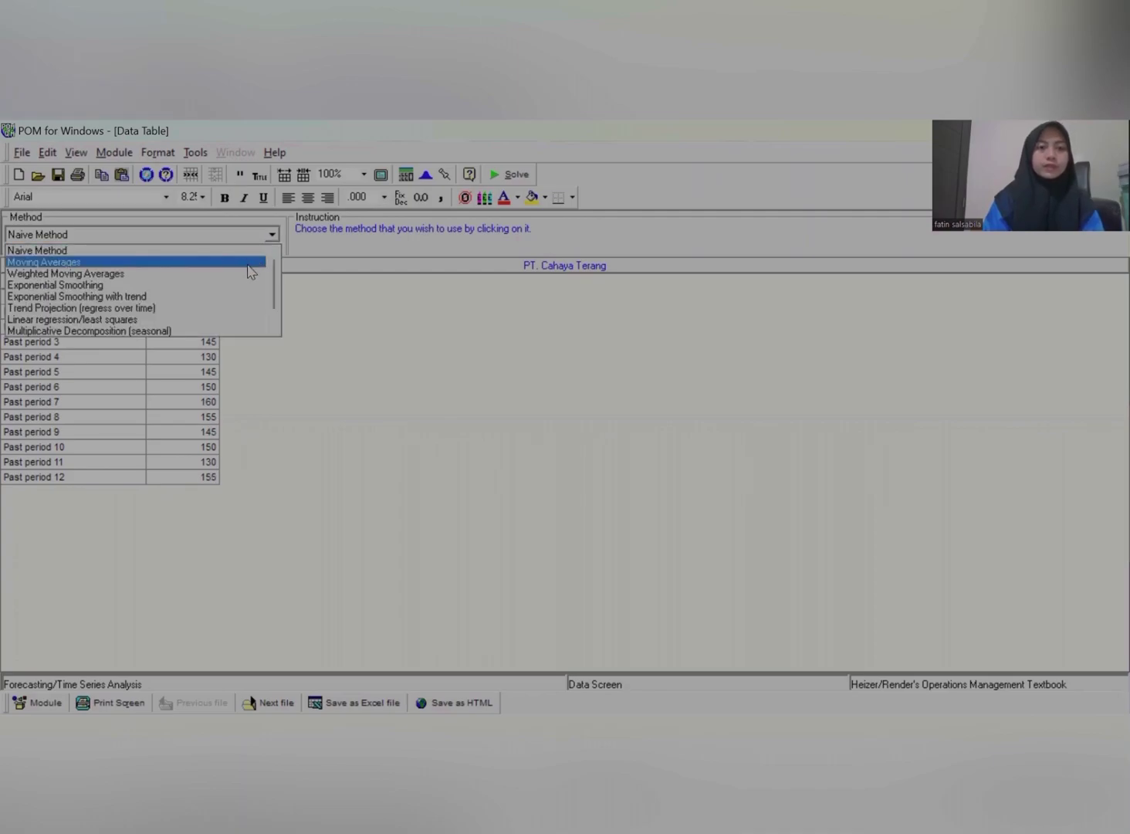
{"action": "left_click", "coordinate": [250, 262]}
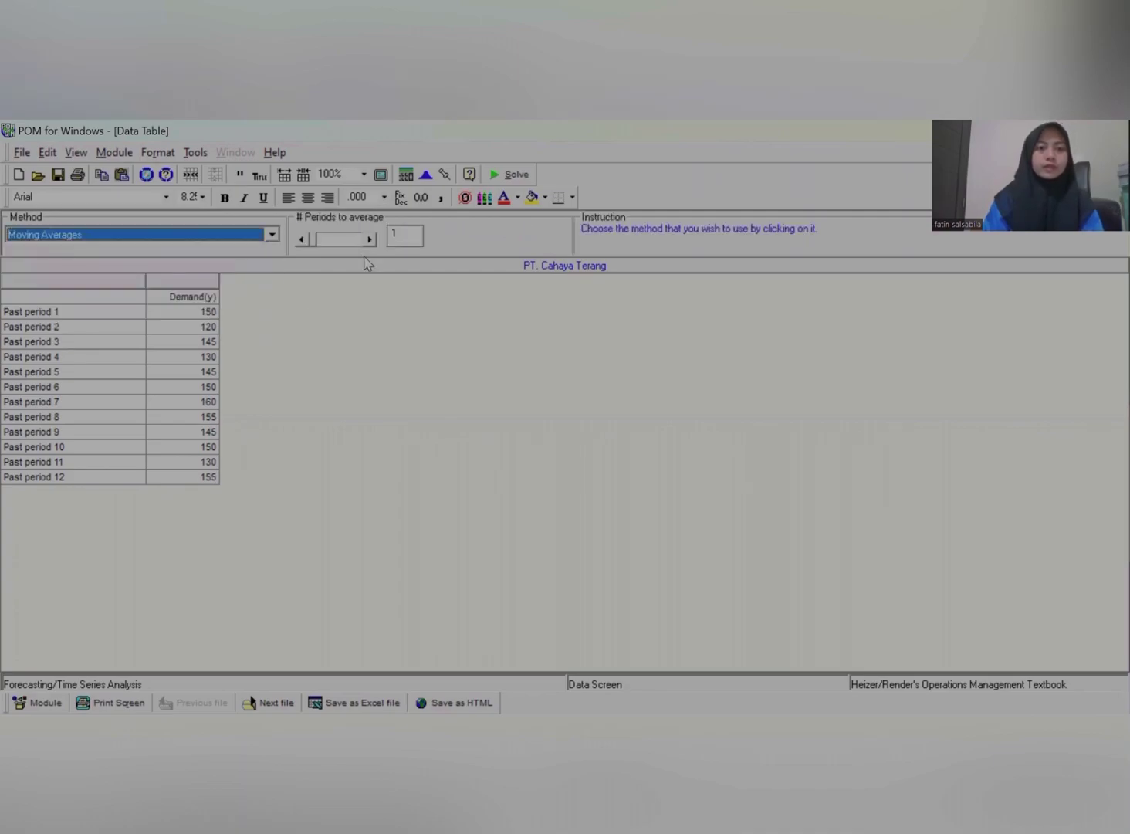
{"action": "left_click", "coordinate": [411, 237]}
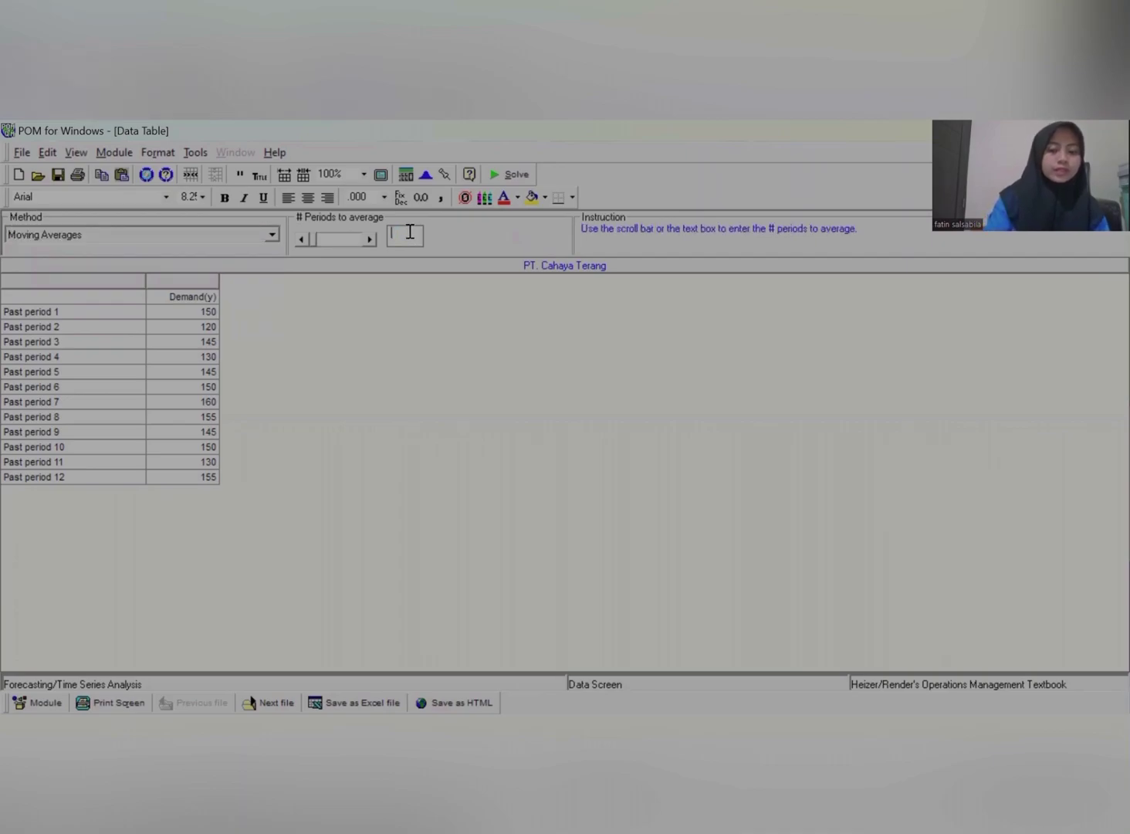
{"action": "type", "text": "3"}
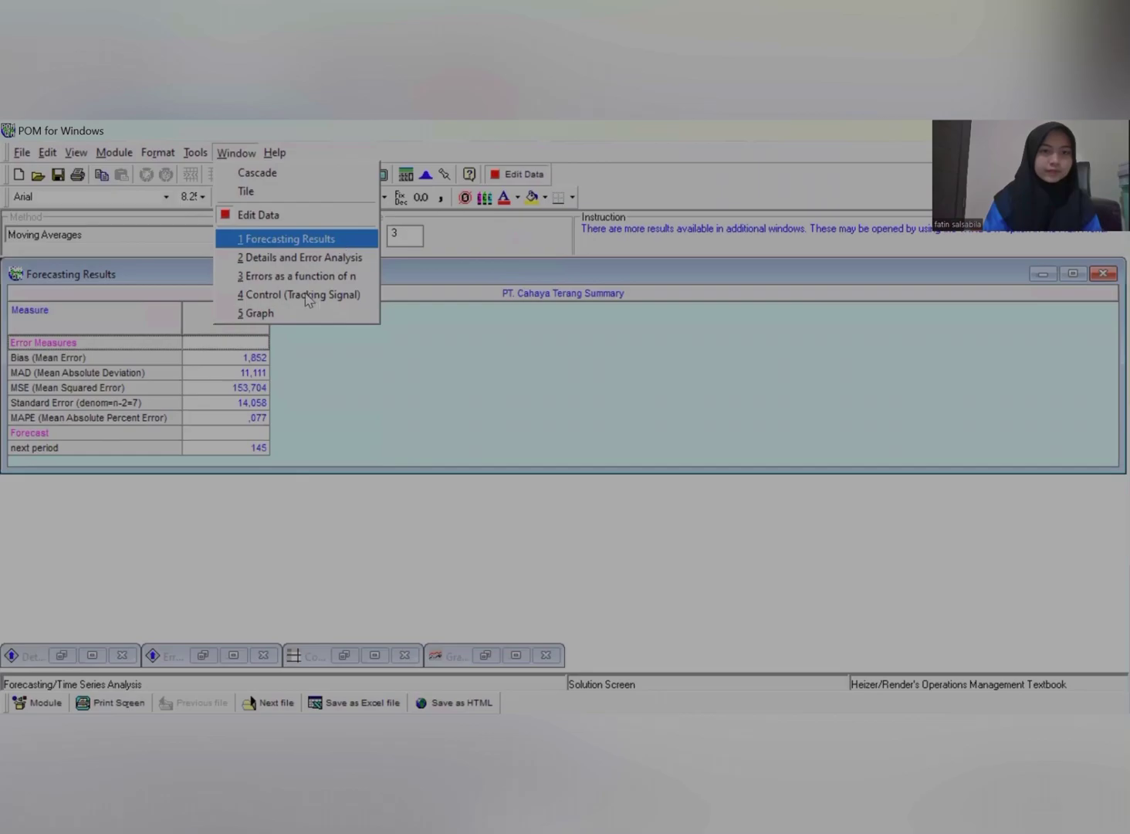
Step: Review the moving averages Forecasting Results summary and display the graph of demand against forecasts
{"action": "left_click", "coordinate": [337, 417]}
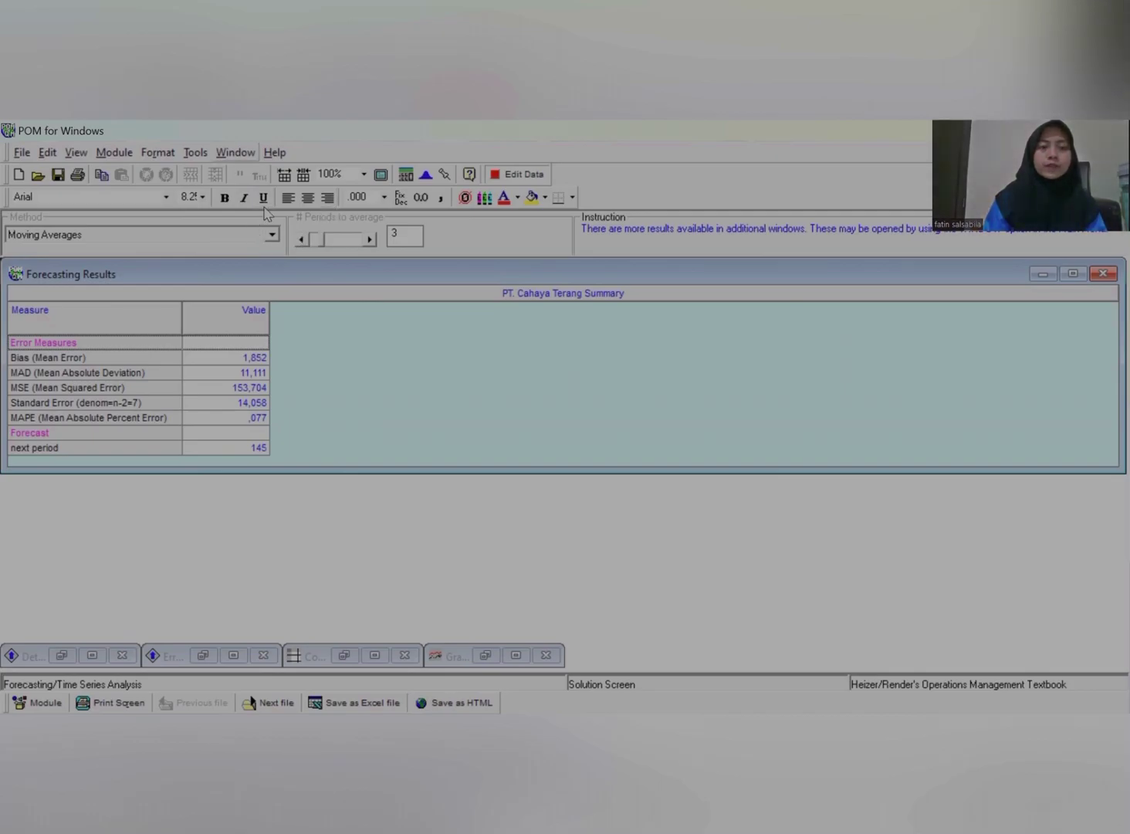
{"action": "left_click", "coordinate": [235, 152]}
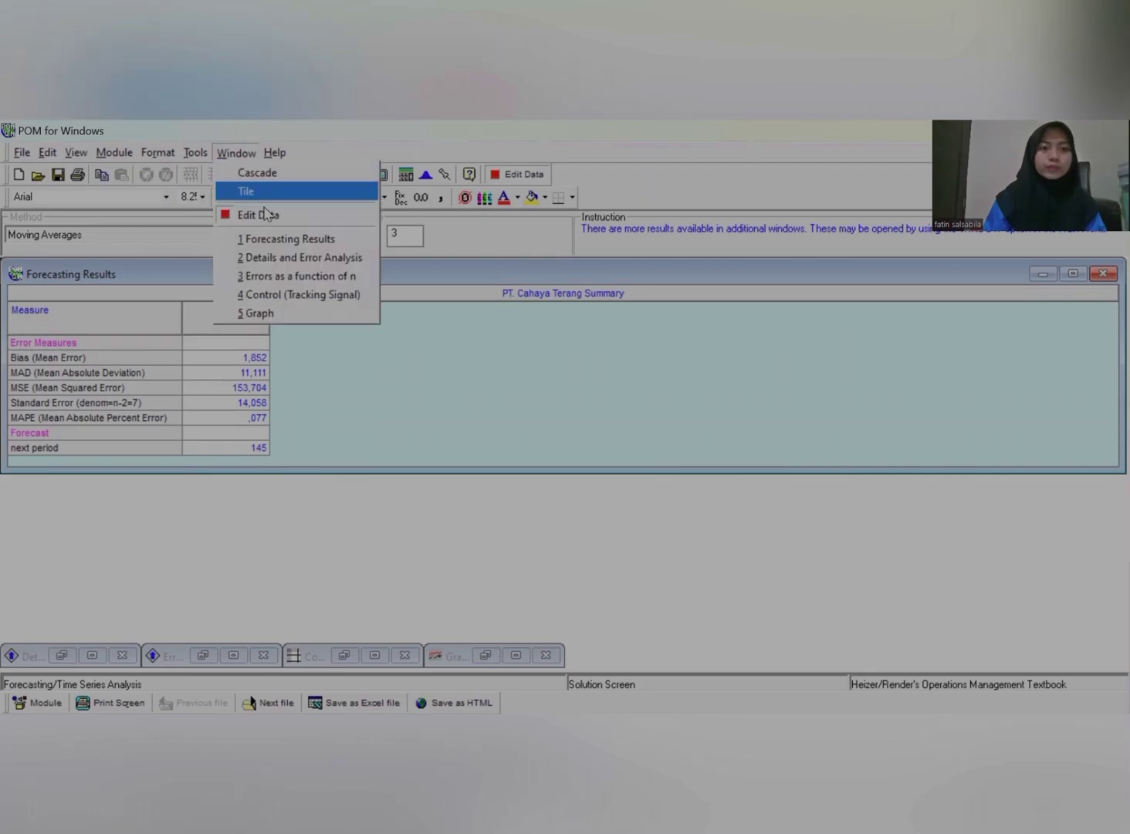
{"action": "left_click", "coordinate": [255, 314]}
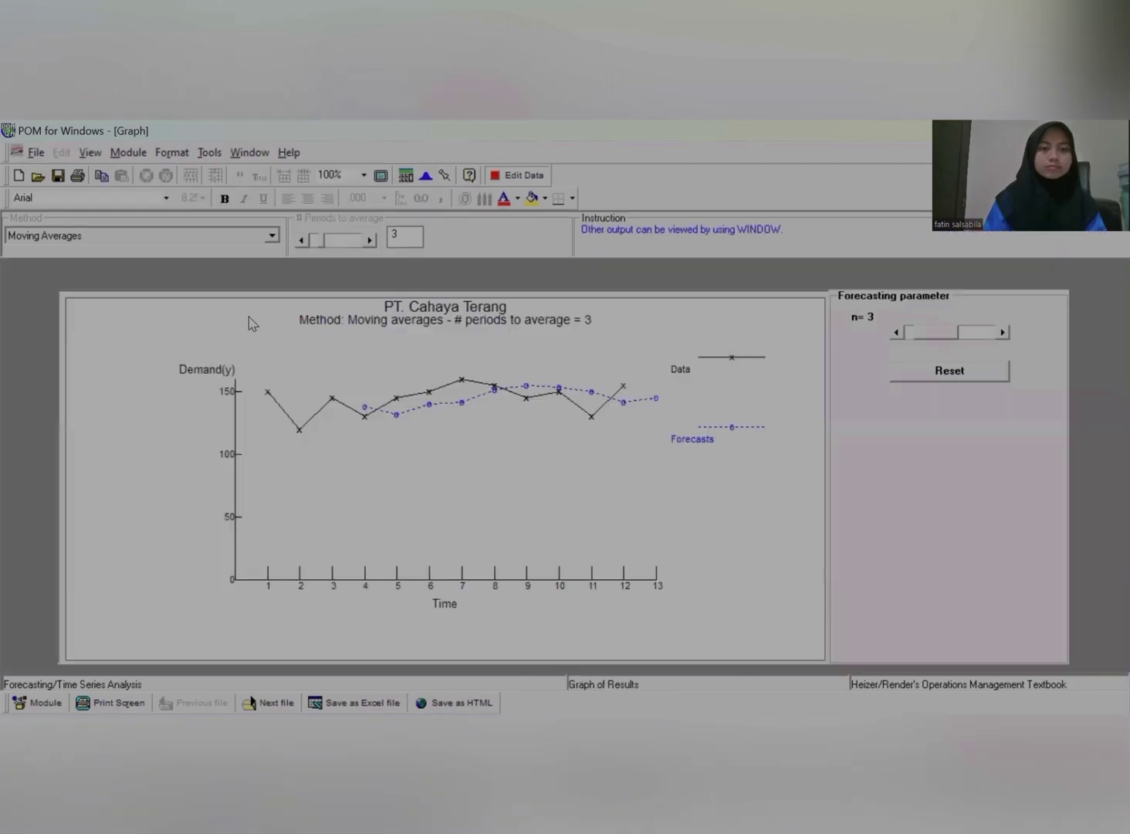